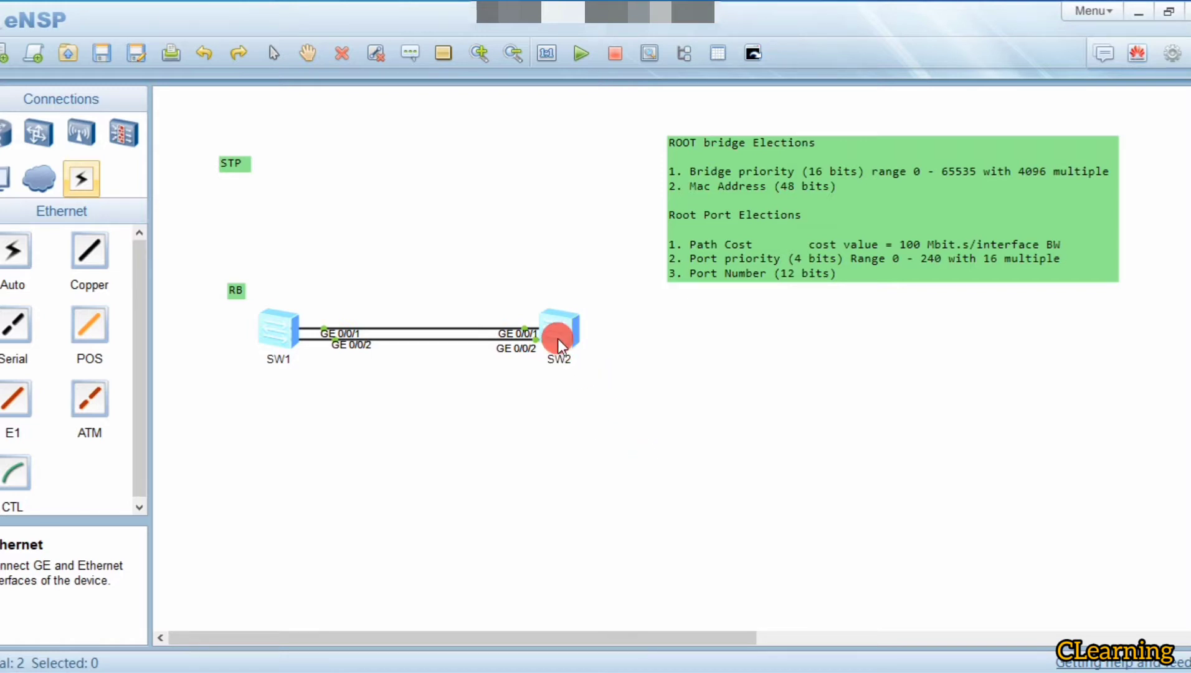
Open SW1's console from the topology and enter system view
click(263, 328)
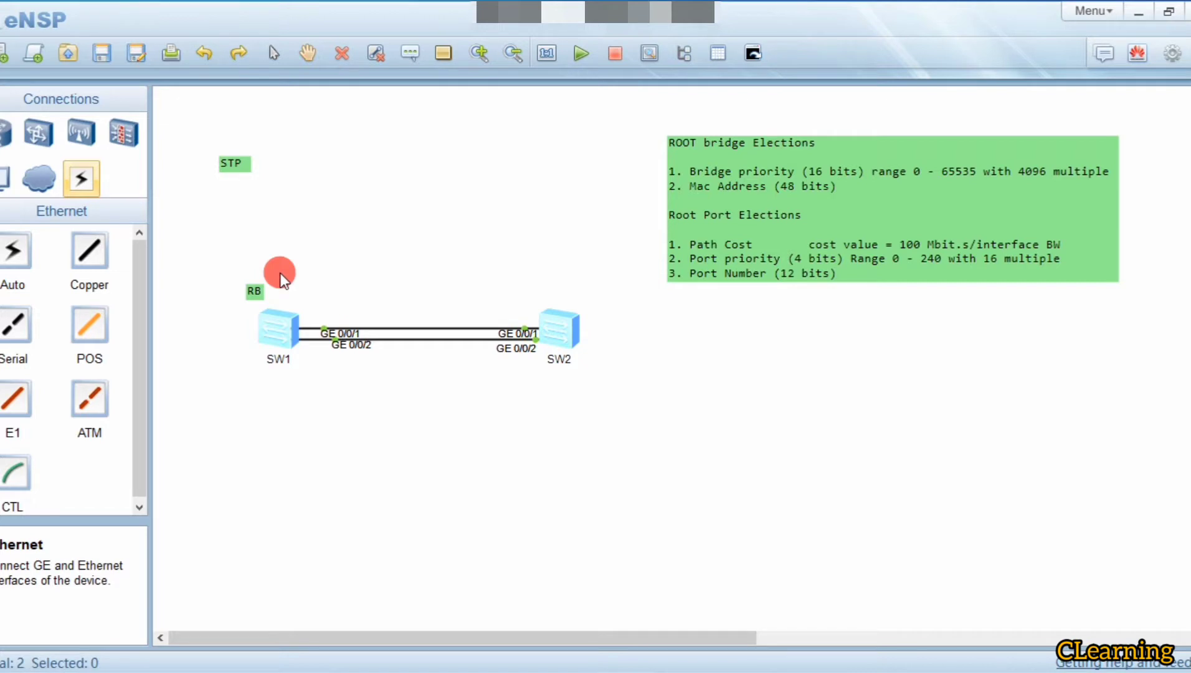
drag(280, 273, 601, 385)
click(606, 387)
double_click(288, 324)
drag(406, 118, 599, 128)
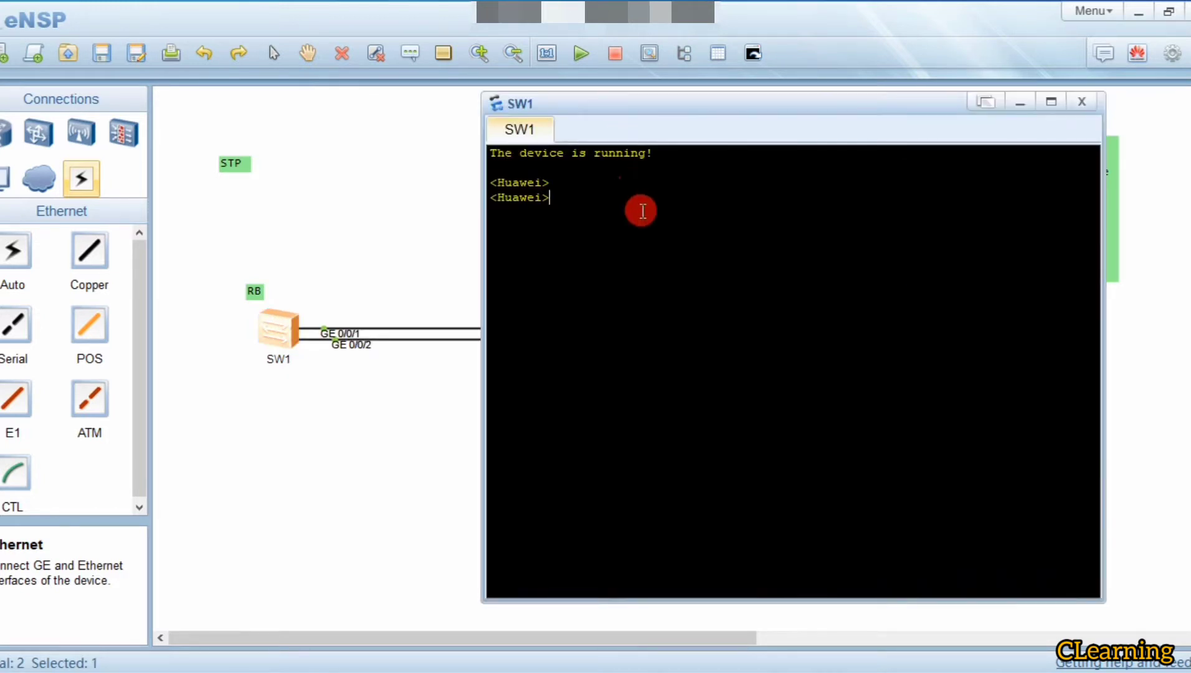
text(sys)
key(Return)
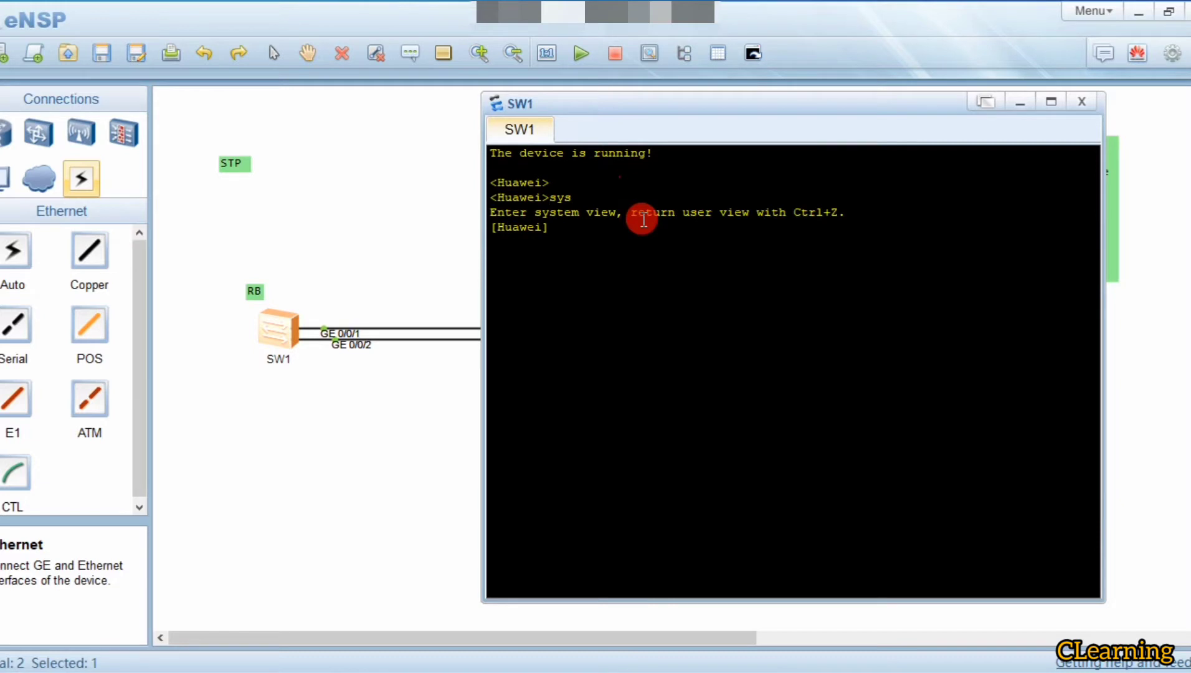
Run display stp on SW1 to show its STP status
text(st)
key(Tab)
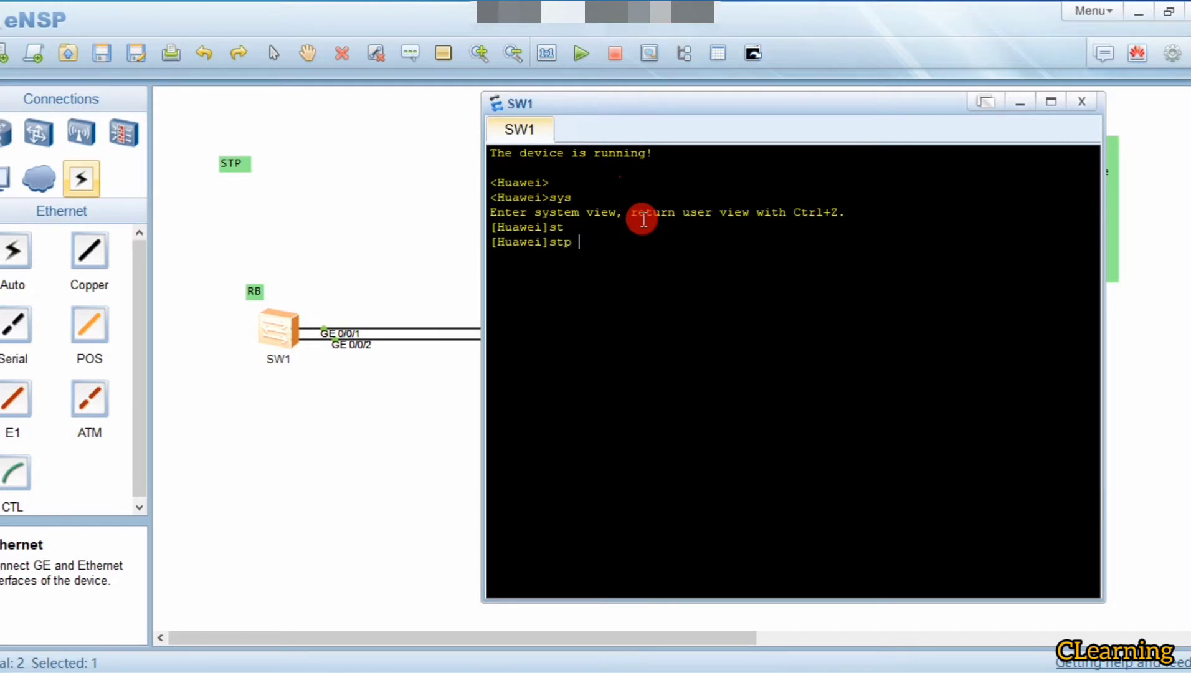
key(BackSpace)
key(BackSpace)
key(BackSpace)
text(dis st)
key(Tab)
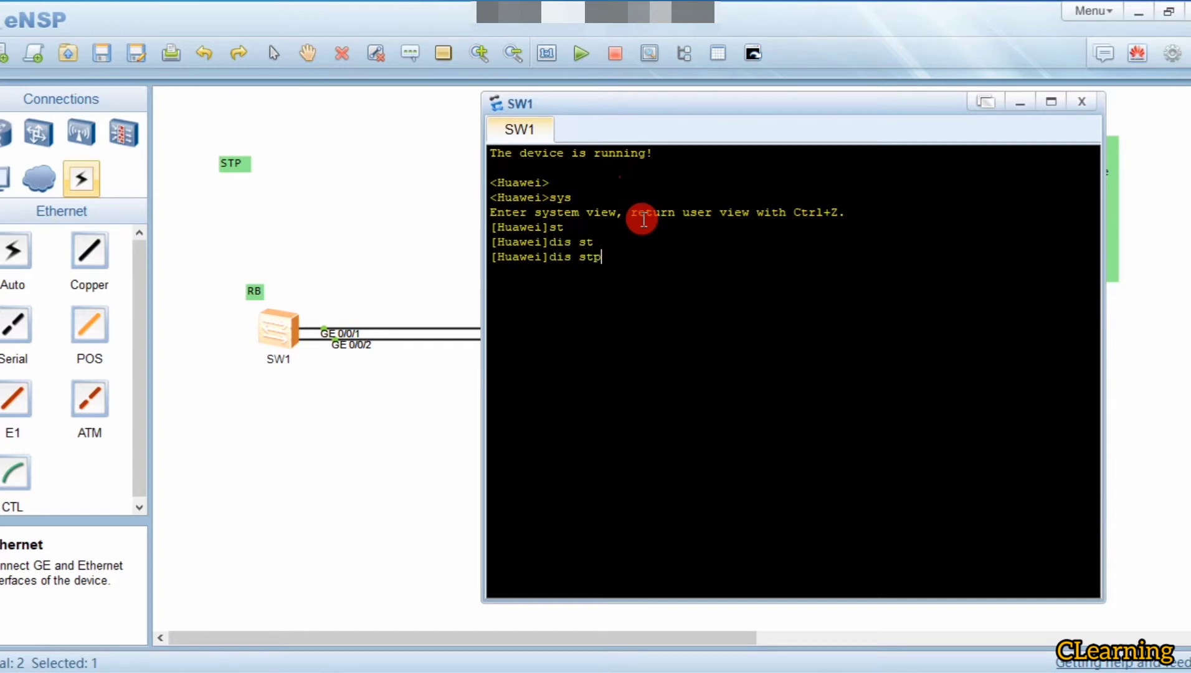
key(Return)
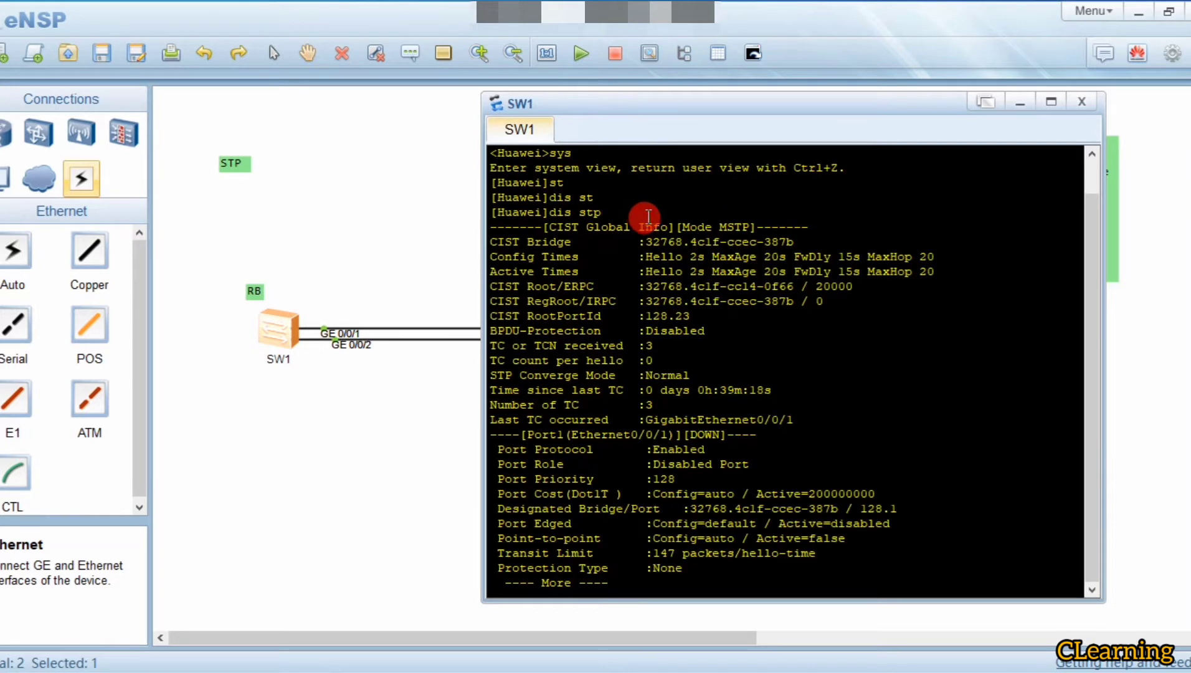
Highlight SW1's CIST Bridge, RegRoot and Root lines, showing SW2 as root at cost 20000
drag(485, 242, 807, 241)
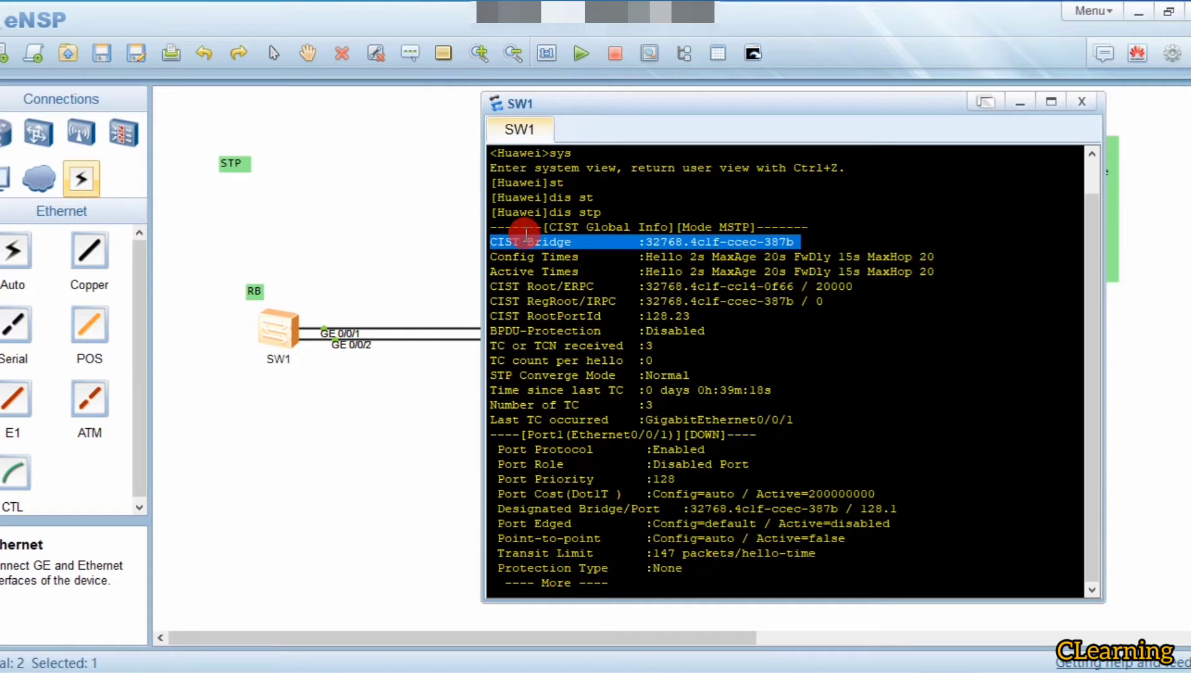
click(723, 245)
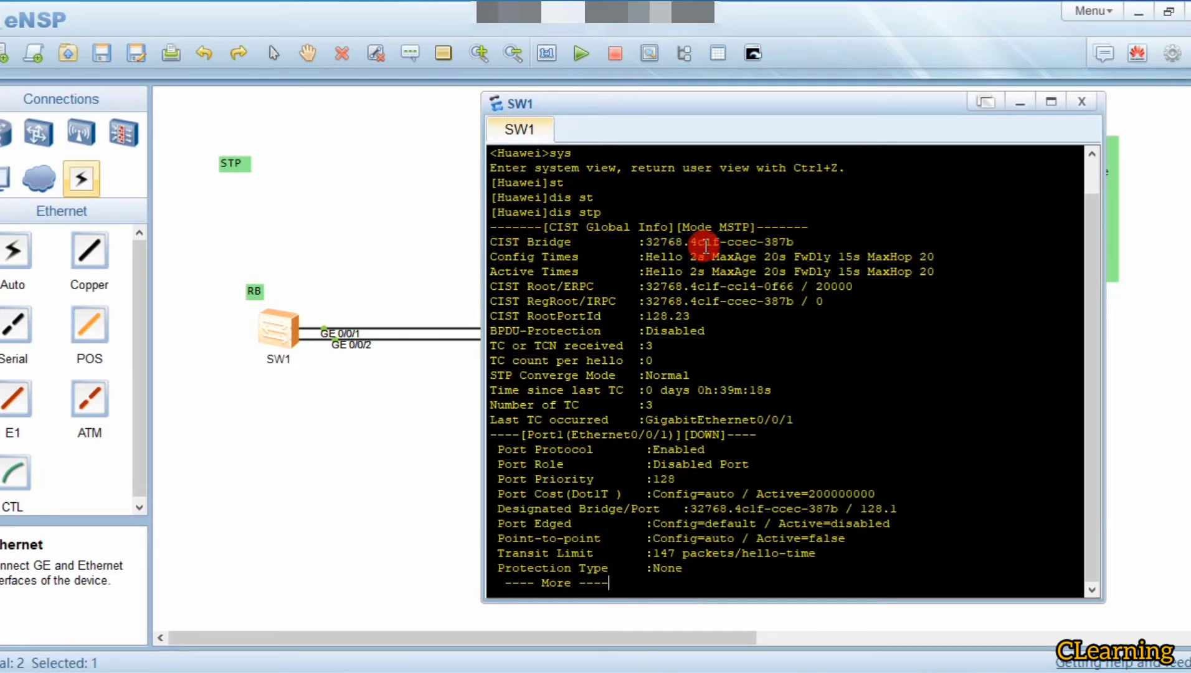
drag(632, 243, 810, 243)
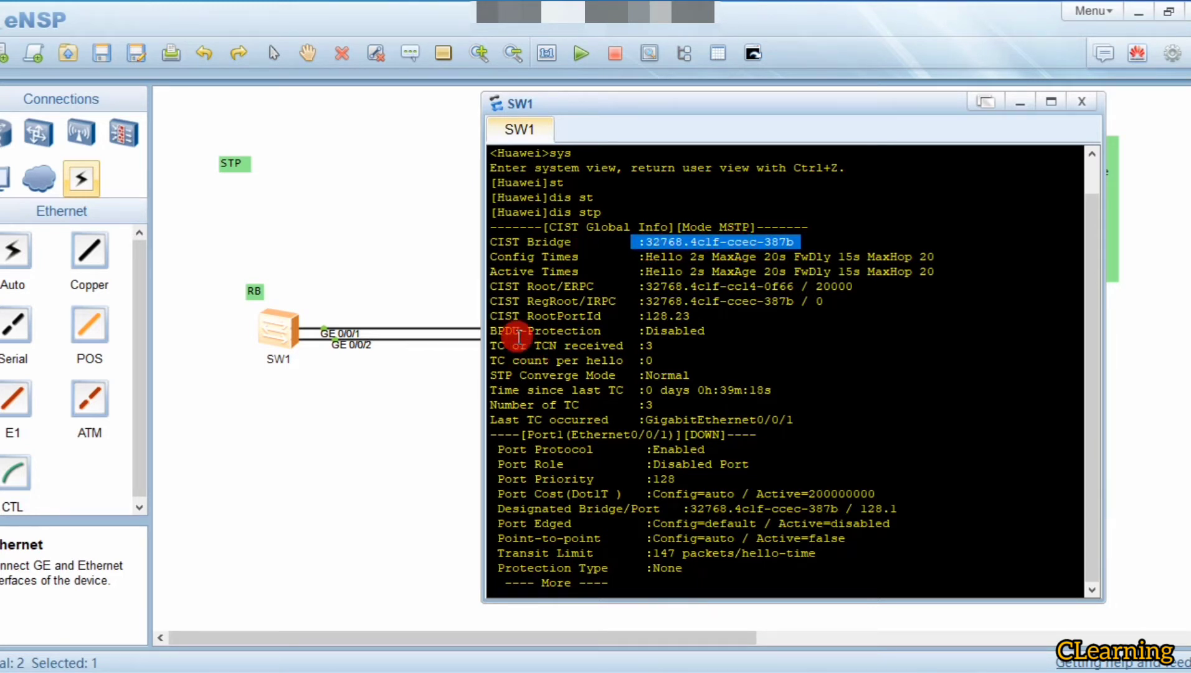
drag(492, 302, 831, 302)
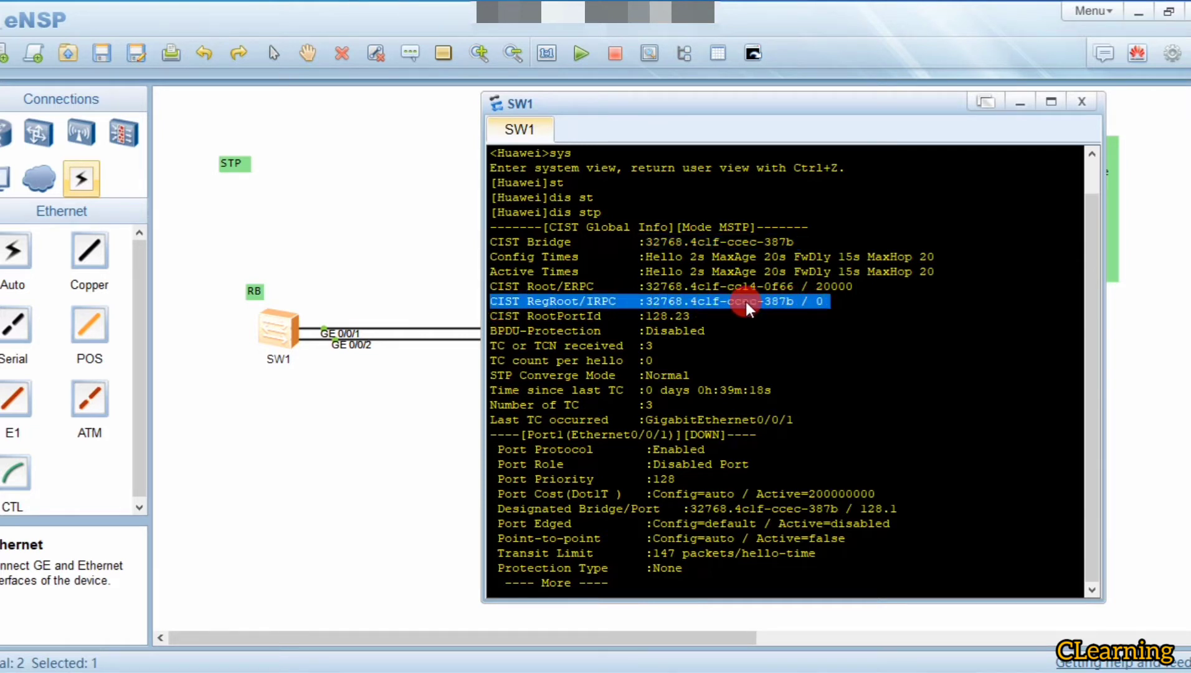
drag(794, 241, 483, 243)
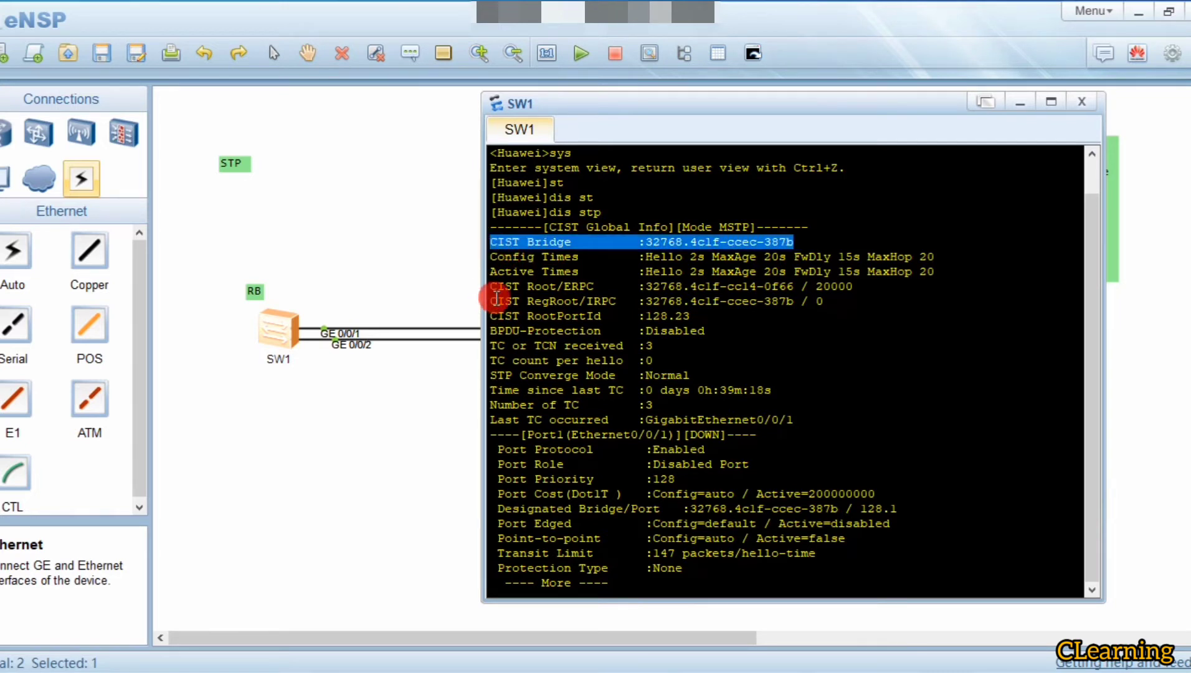
mouse_move(690, 286)
mouse_down()
mouse_move(797, 288)
mouse_move(687, 301)
mouse_up()
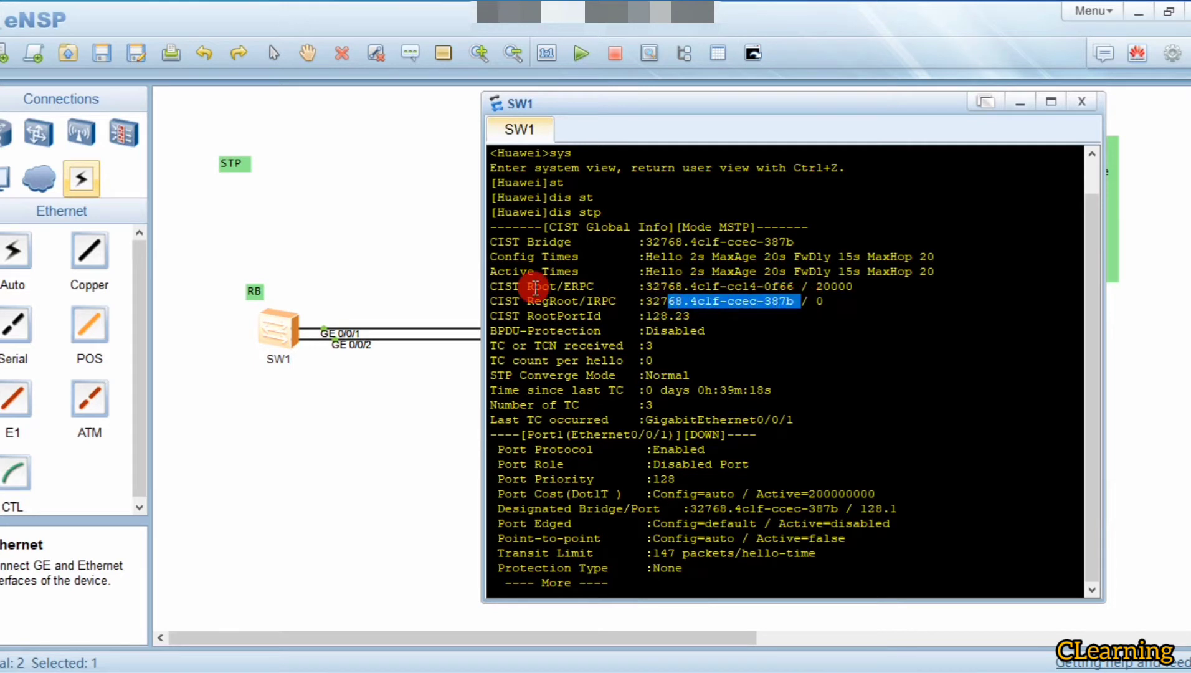
drag(504, 286, 809, 290)
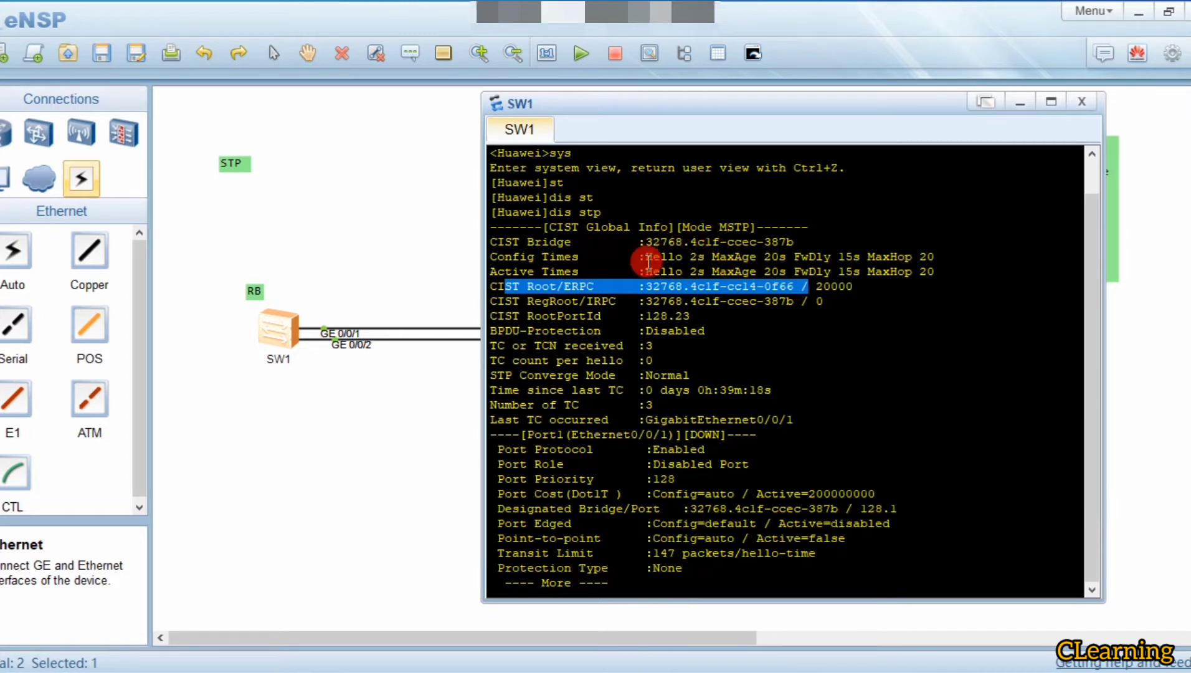
click(378, 199)
Open SW2's console, enter system view and run display stp
double_click(570, 320)
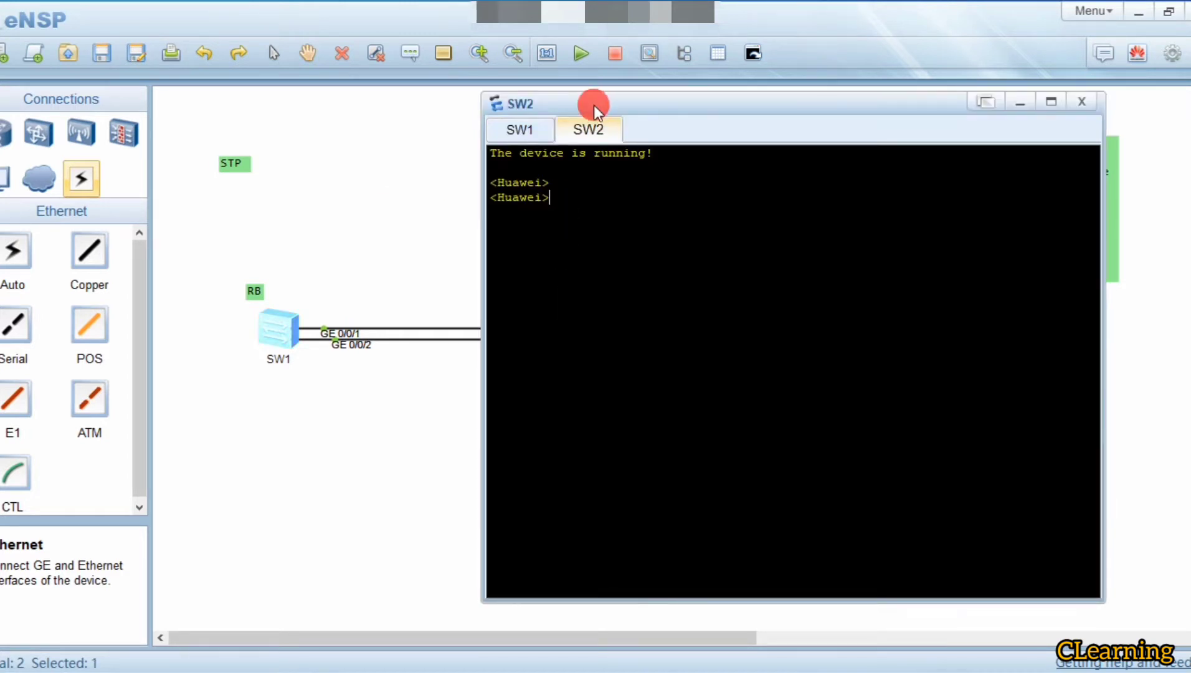
text(sys)
key(Return)
key(Return)
text(dis st)
key(Tab)
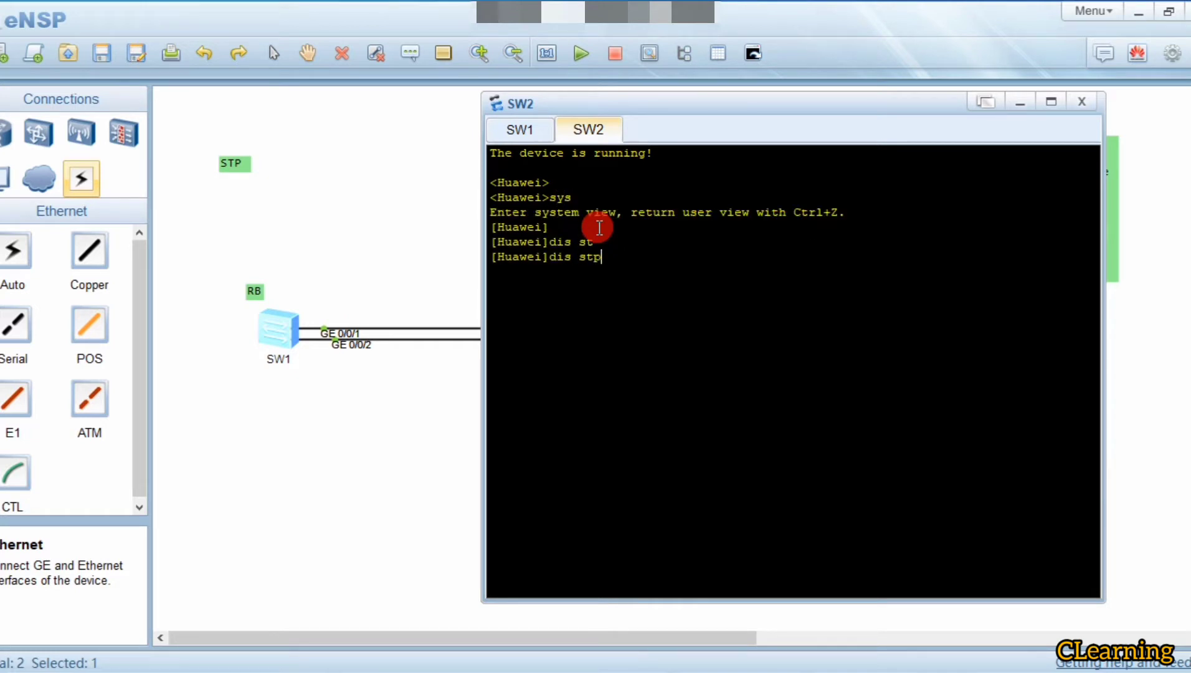
key(Return)
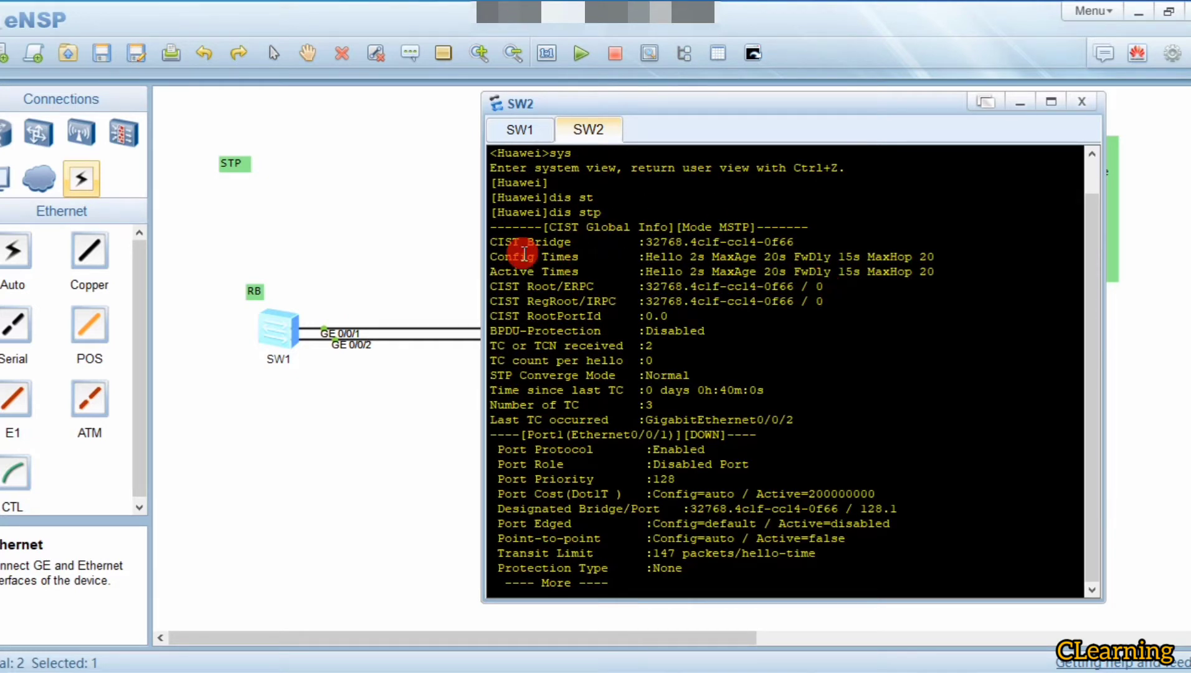
Highlight SW2's CIST Bridge ID and Root line, then move the console down
drag(497, 242, 802, 239)
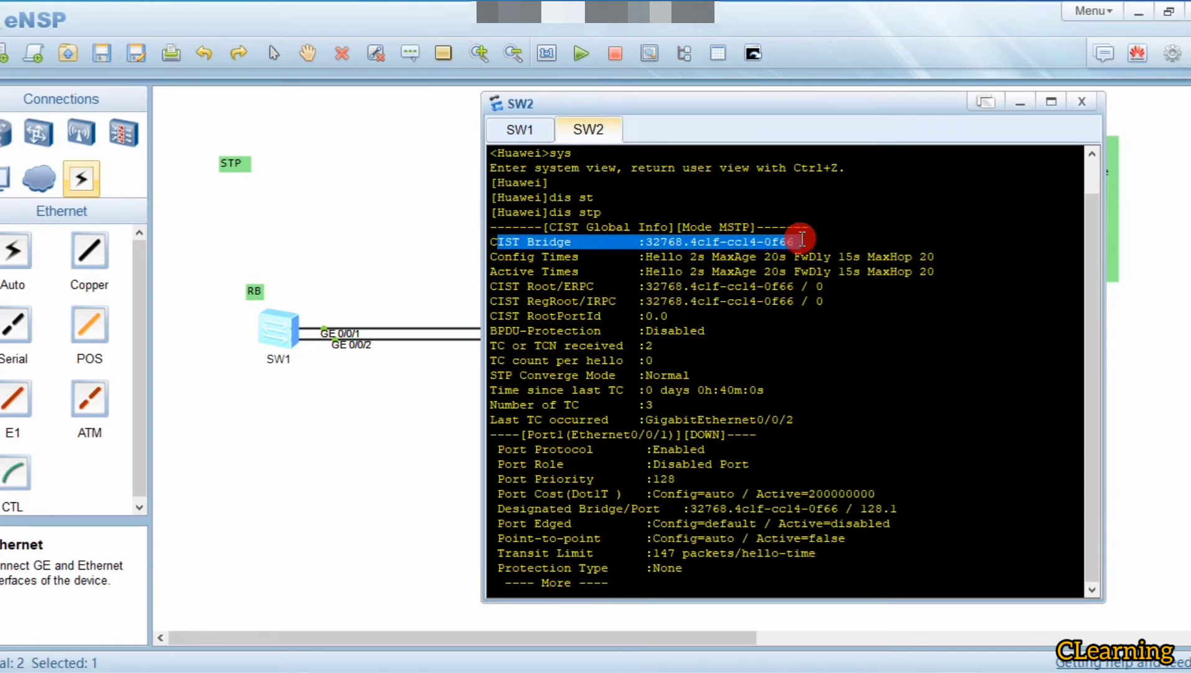
drag(579, 286, 846, 285)
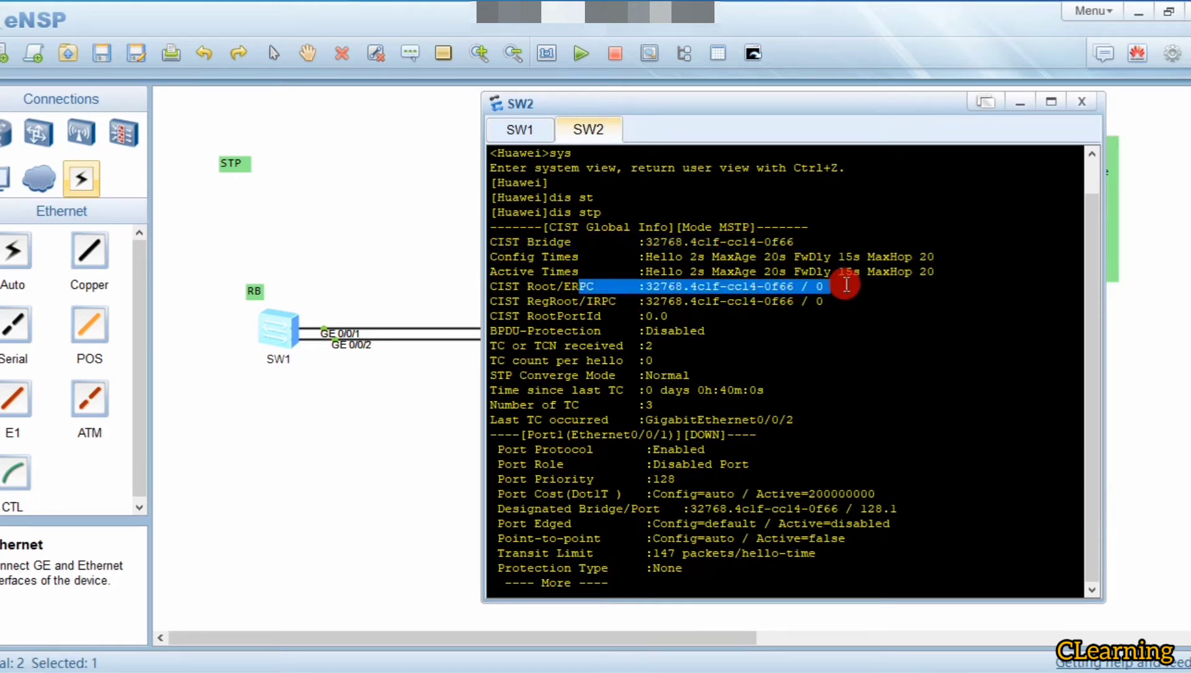
drag(751, 113, 641, 430)
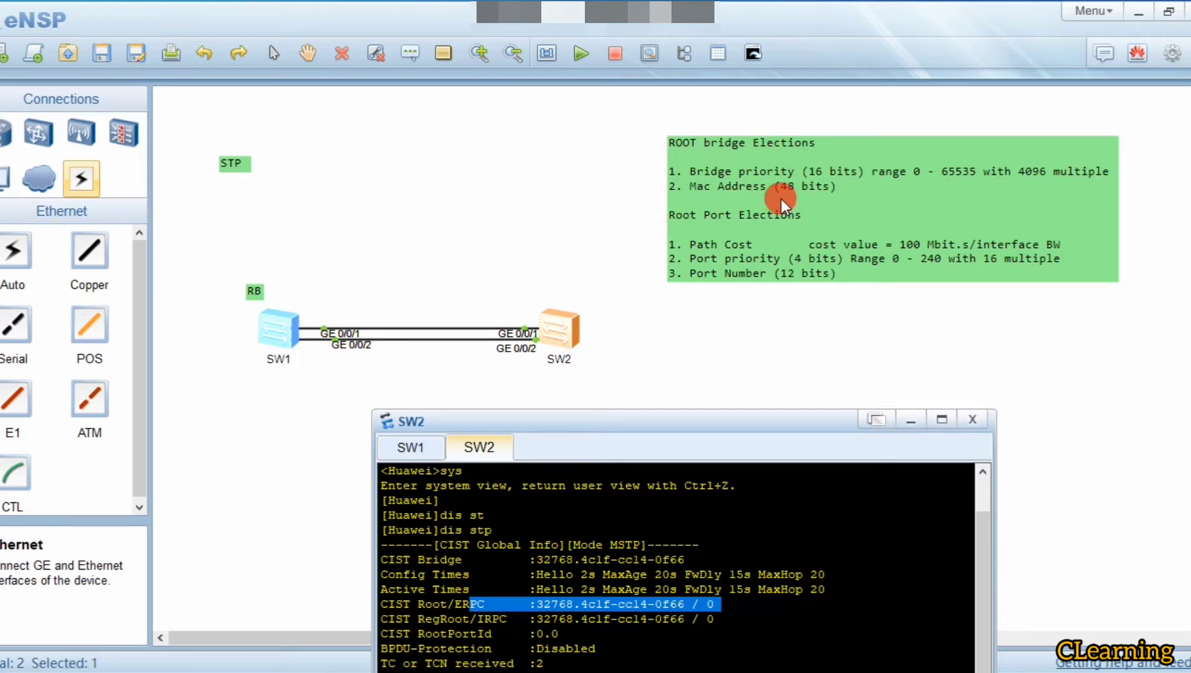
Highlight priority 32768 in SW2's bridge ID and reposition its console
drag(671, 418, 713, 356)
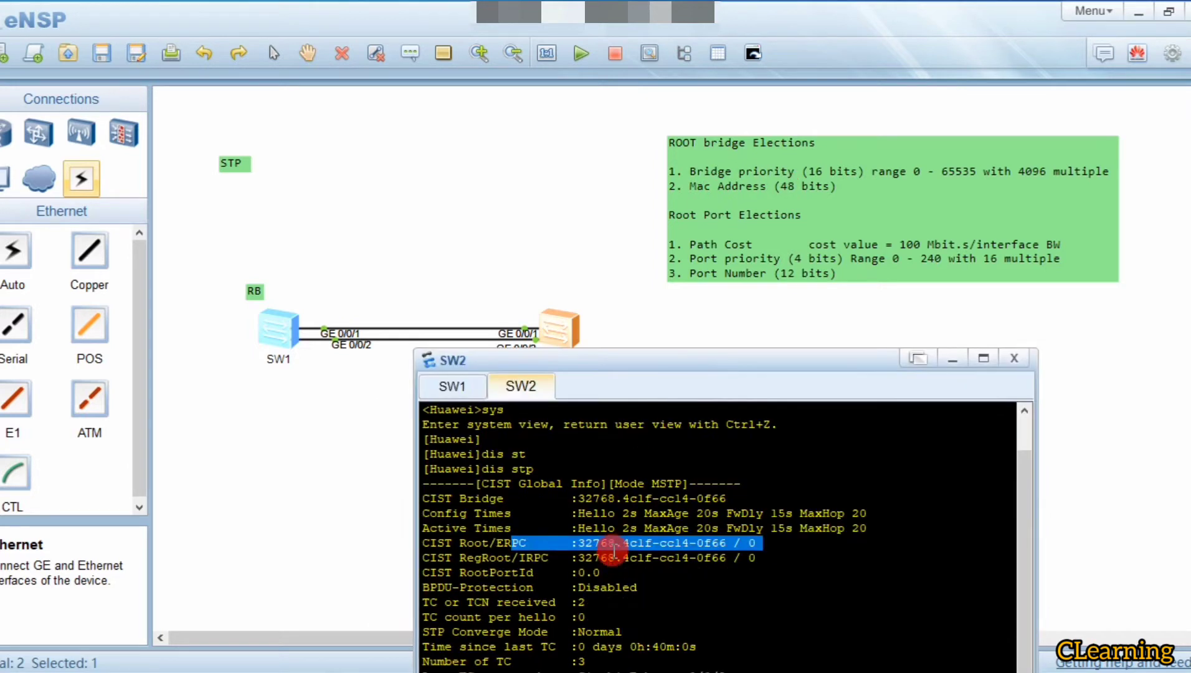
drag(579, 498, 621, 498)
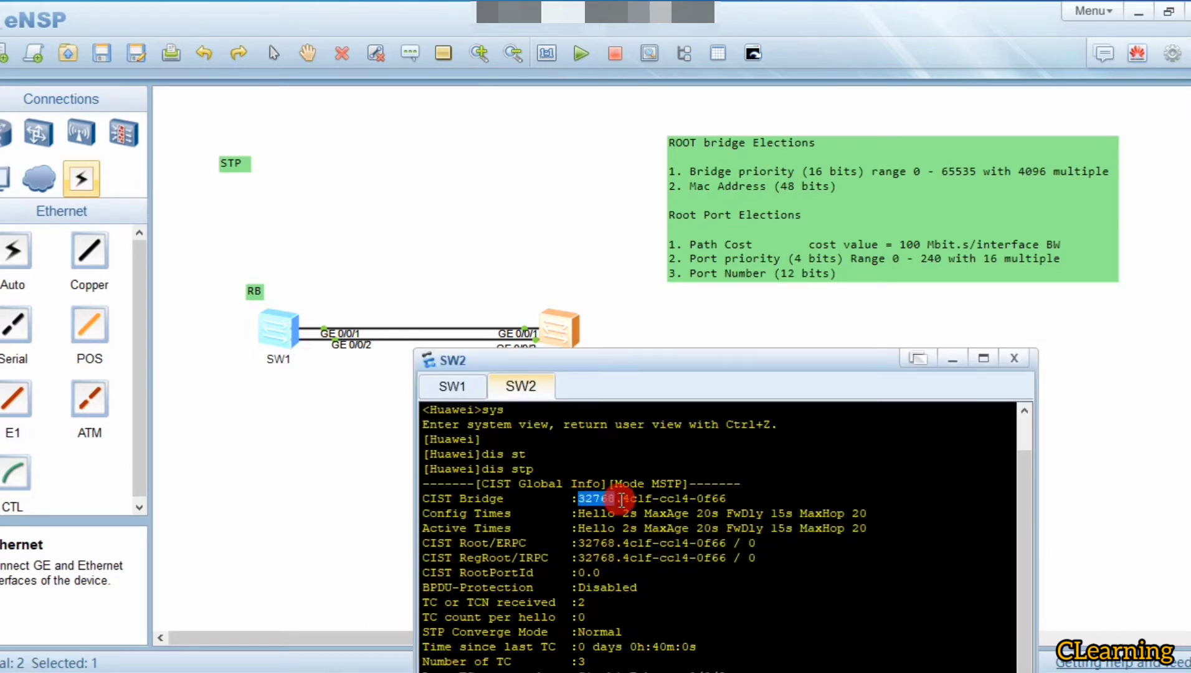
click(541, 325)
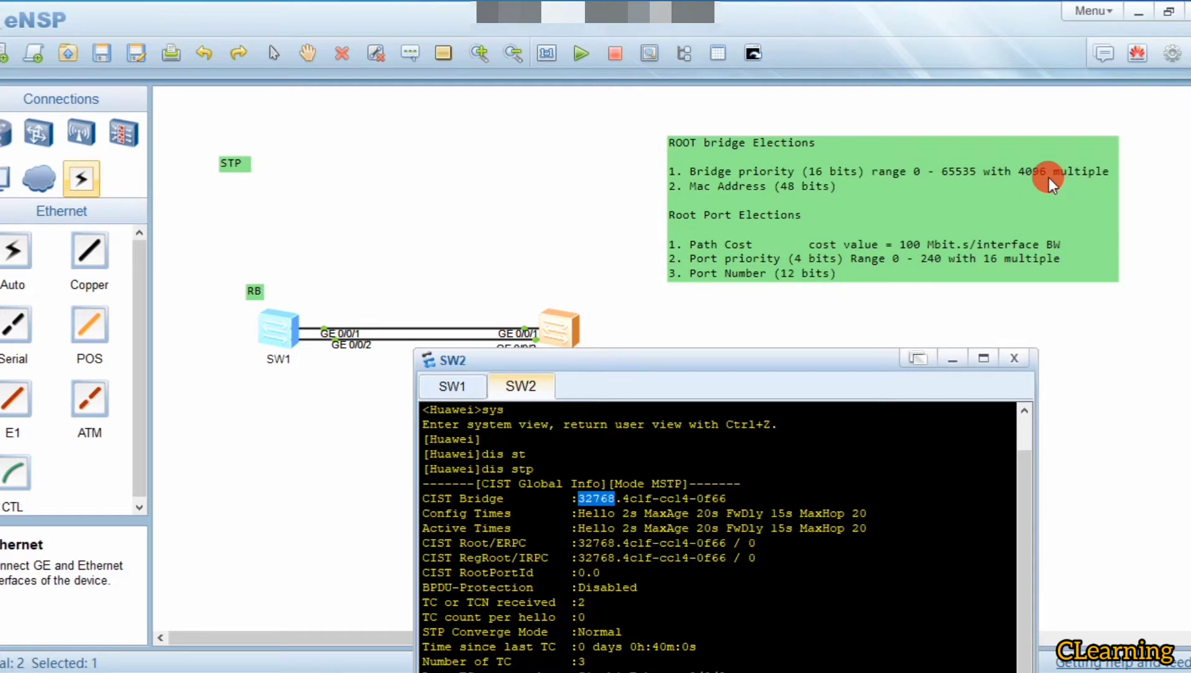
scroll(834, 373, down, 1)
drag(828, 363, 920, 317)
click(755, 421)
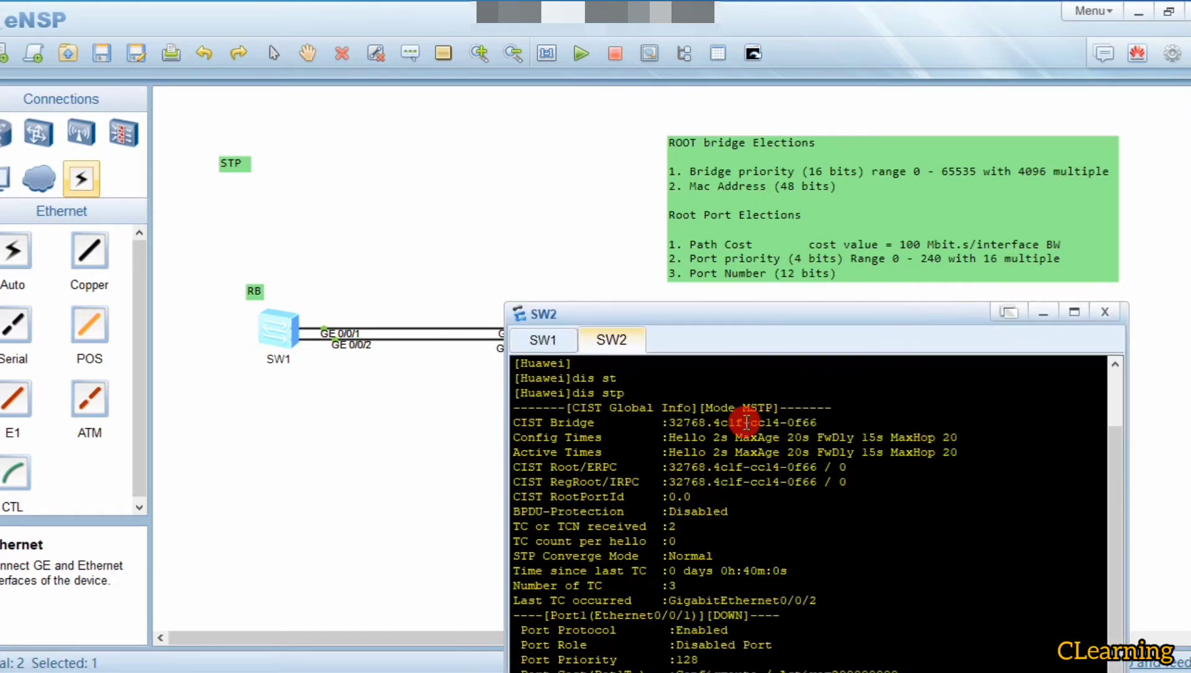
Compare SW1's bridge priority 32768 with SW2's across the two console tabs
click(541, 342)
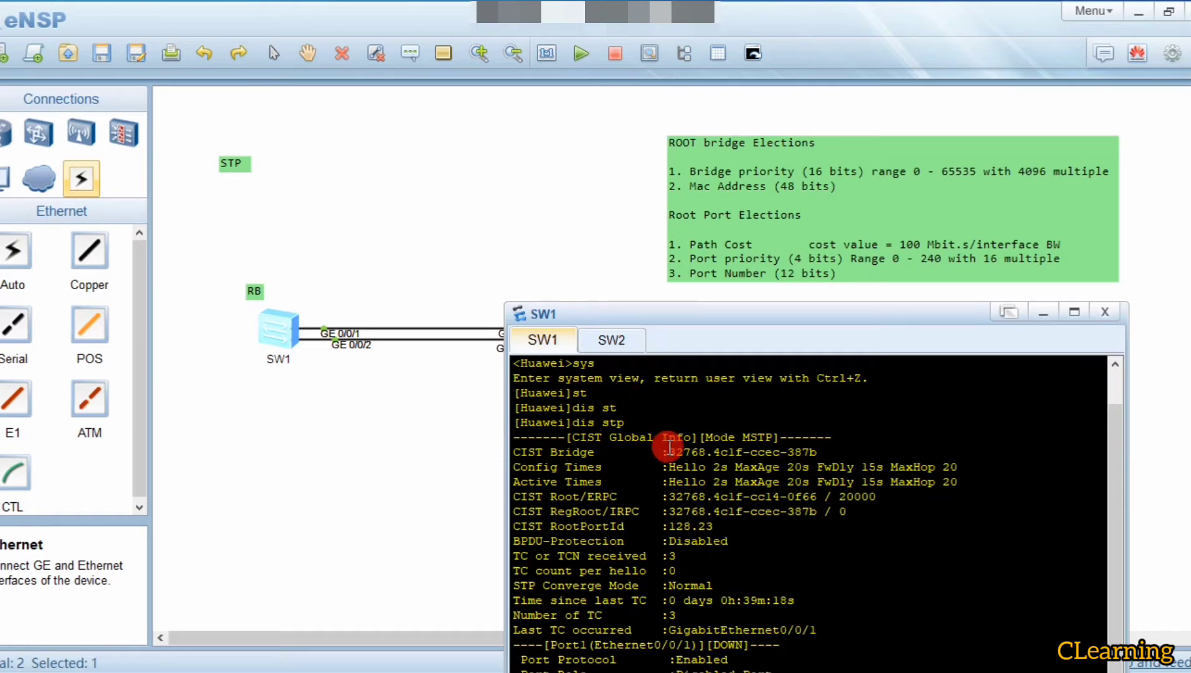
drag(670, 446, 708, 447)
click(611, 339)
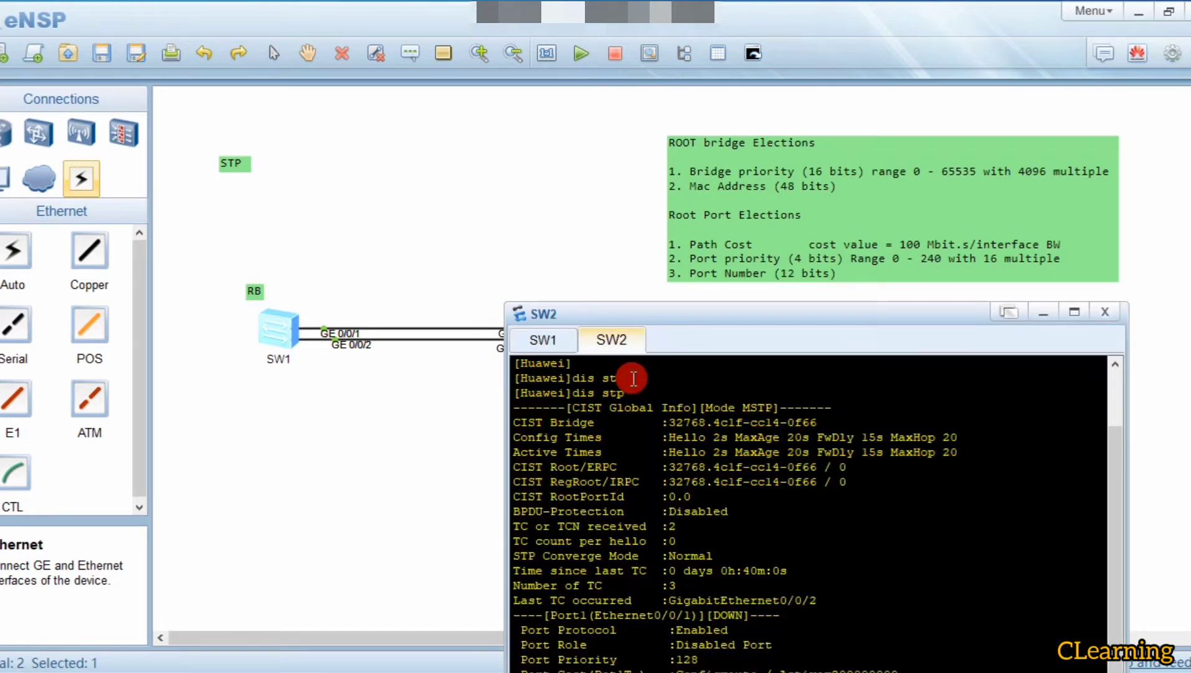
drag(670, 408, 696, 426)
click(753, 300)
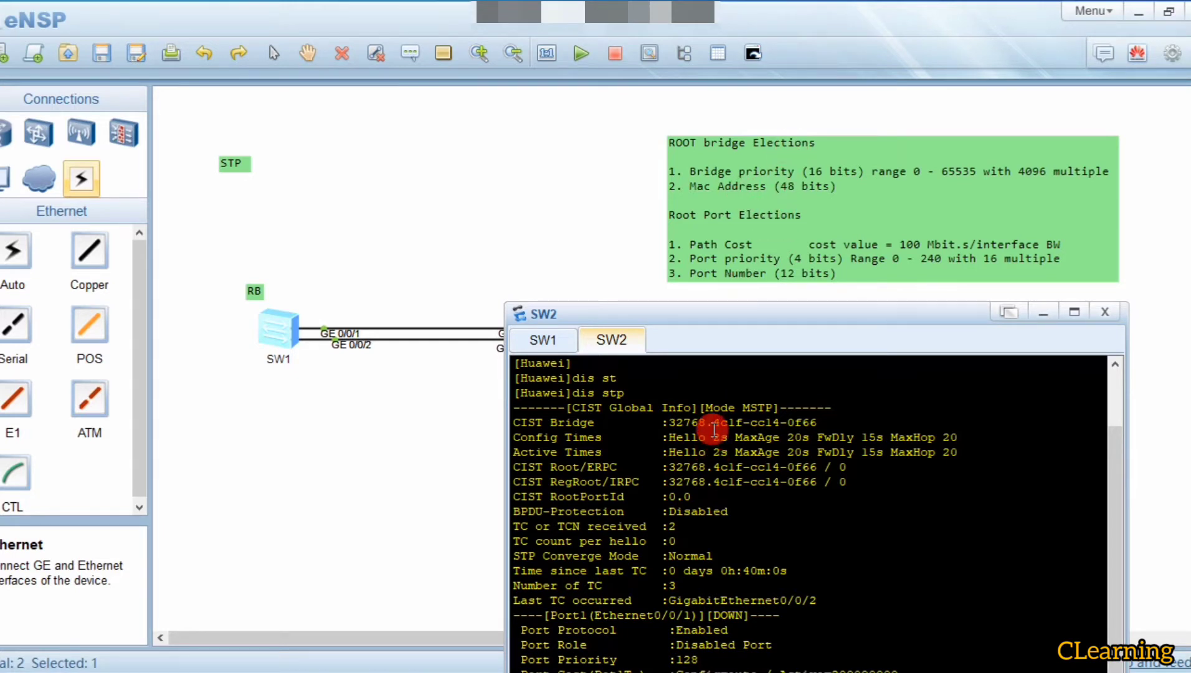
Highlight SW2's bridge MAC and CIST Root line, confirming SW2 as root bridge
drag(722, 423, 825, 428)
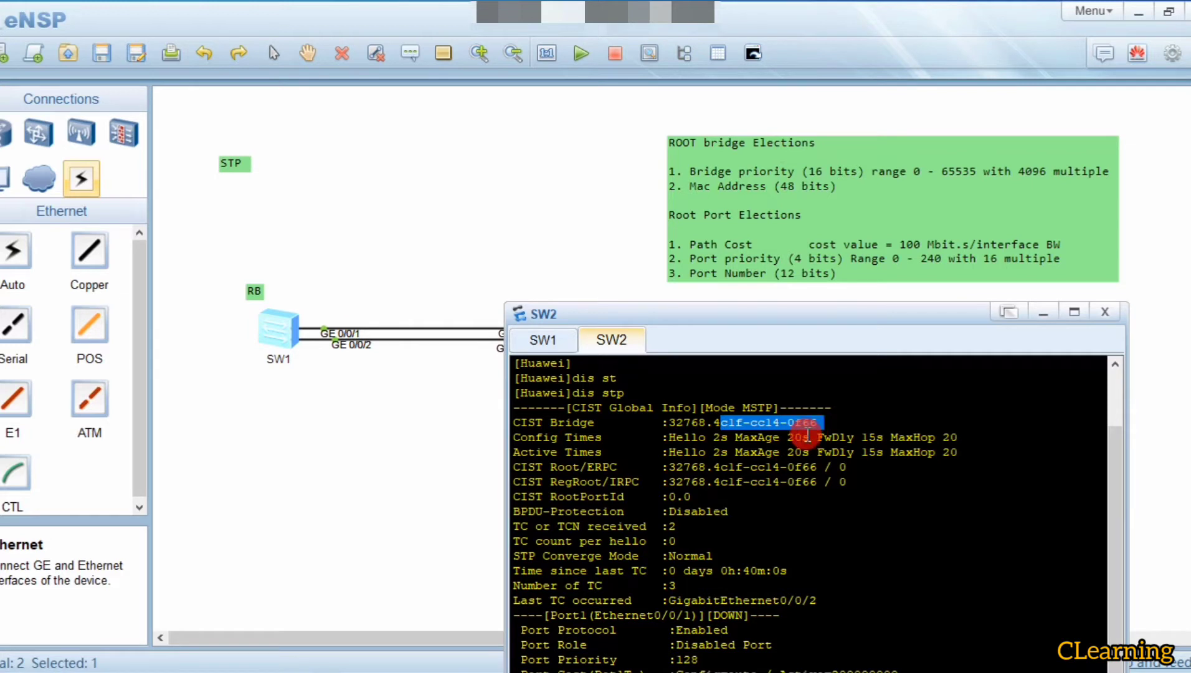
drag(847, 467, 515, 471)
drag(643, 322, 769, 306)
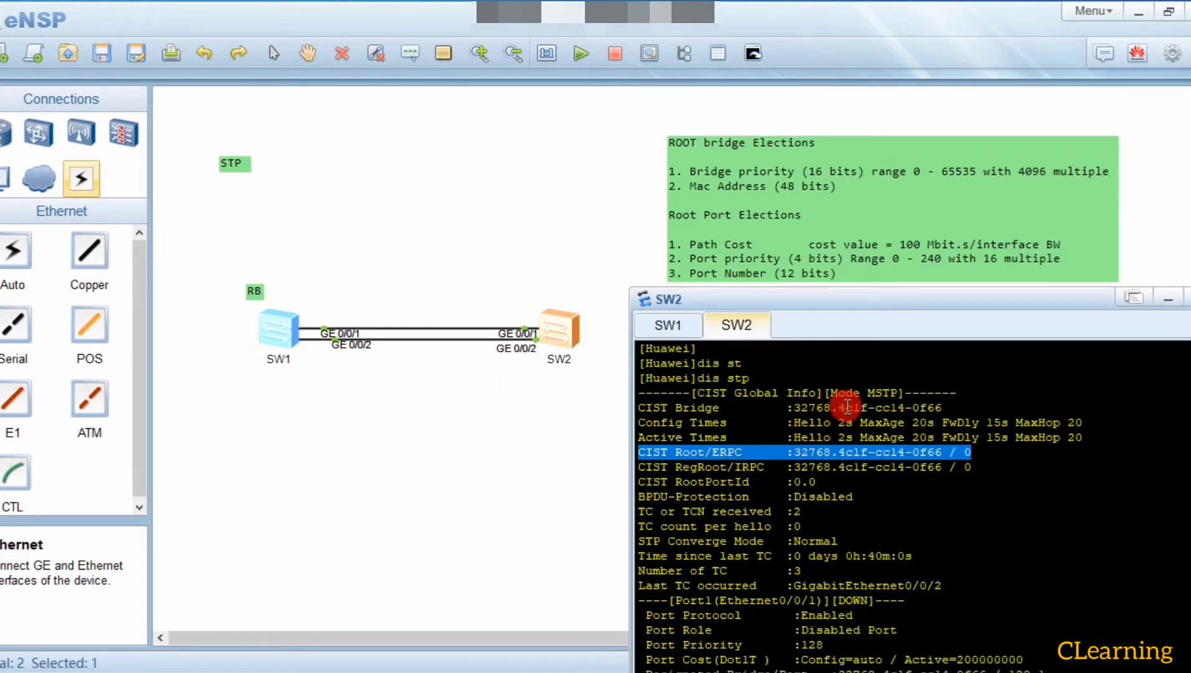
drag(832, 408, 788, 408)
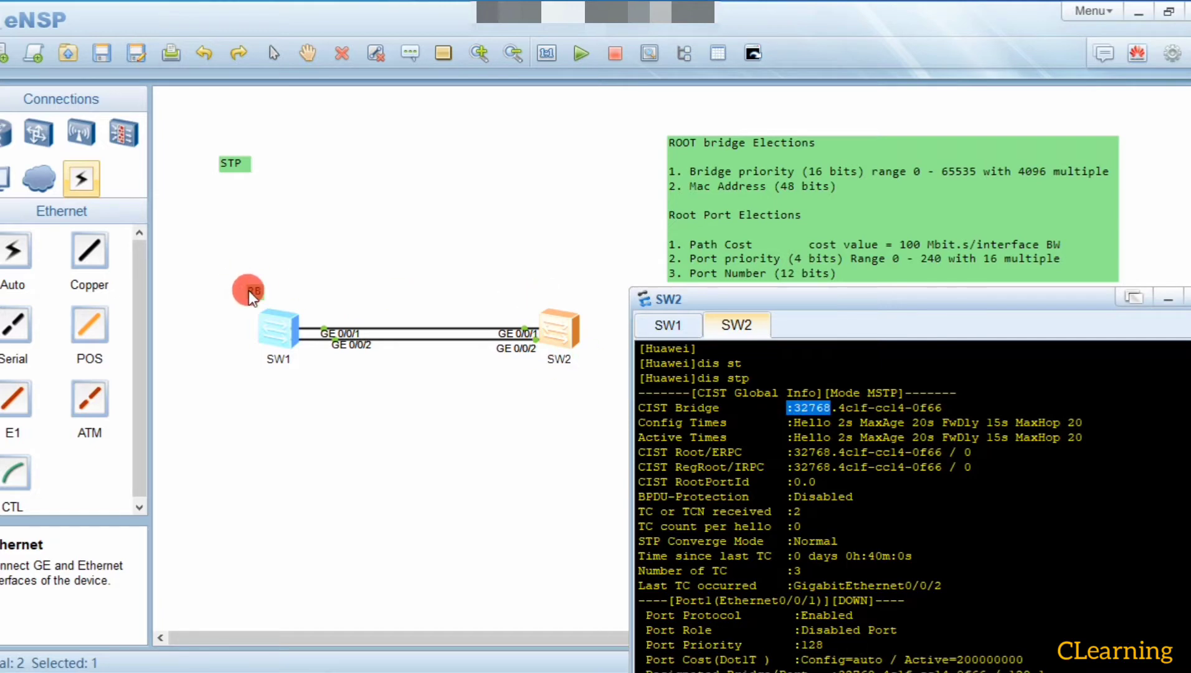
drag(249, 290, 513, 292)
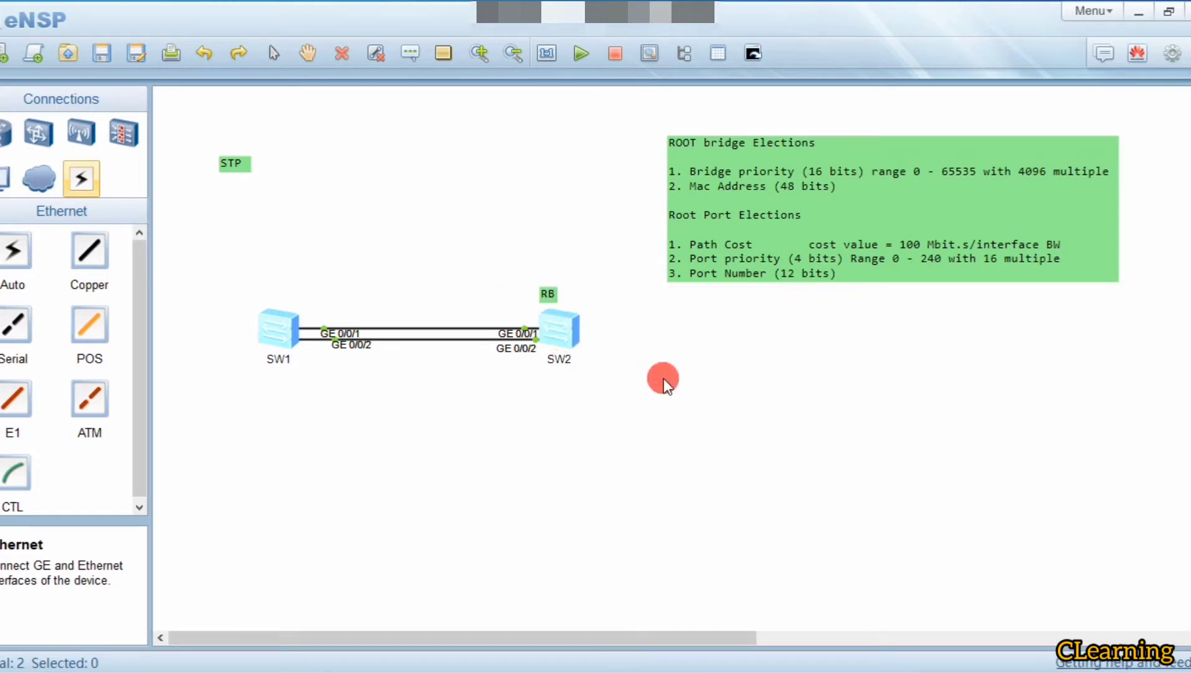
double_click(577, 340)
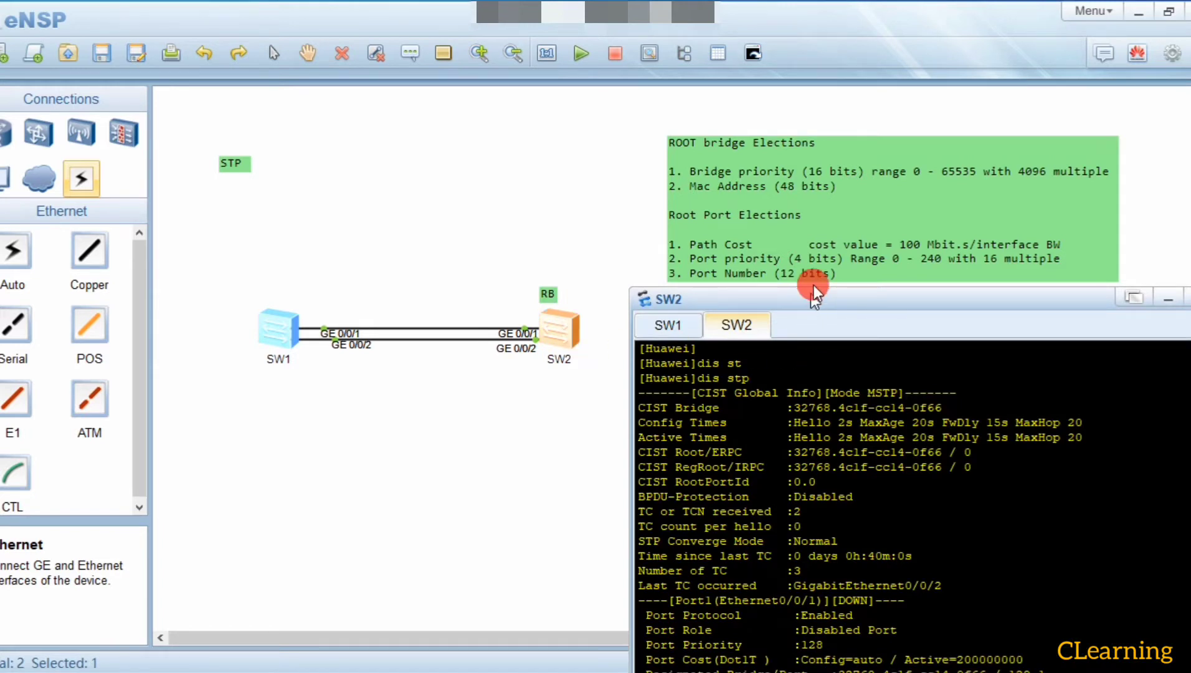
drag(810, 292, 817, 277)
drag(800, 392, 840, 390)
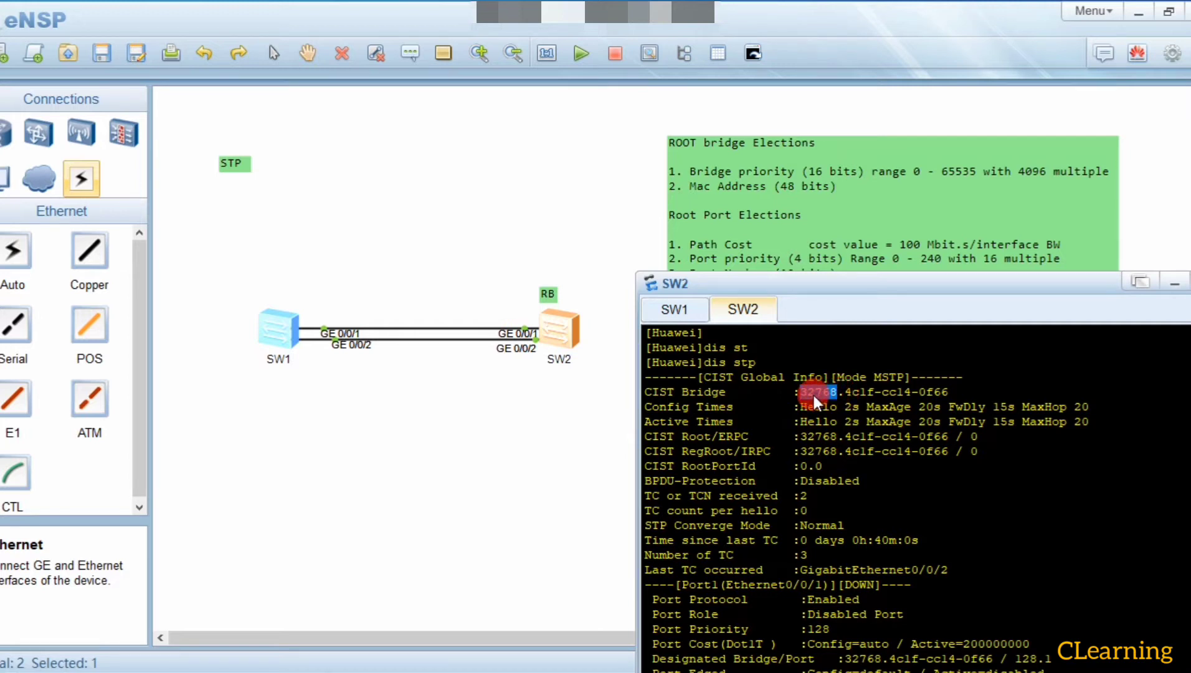
scroll(814, 394, down, 2)
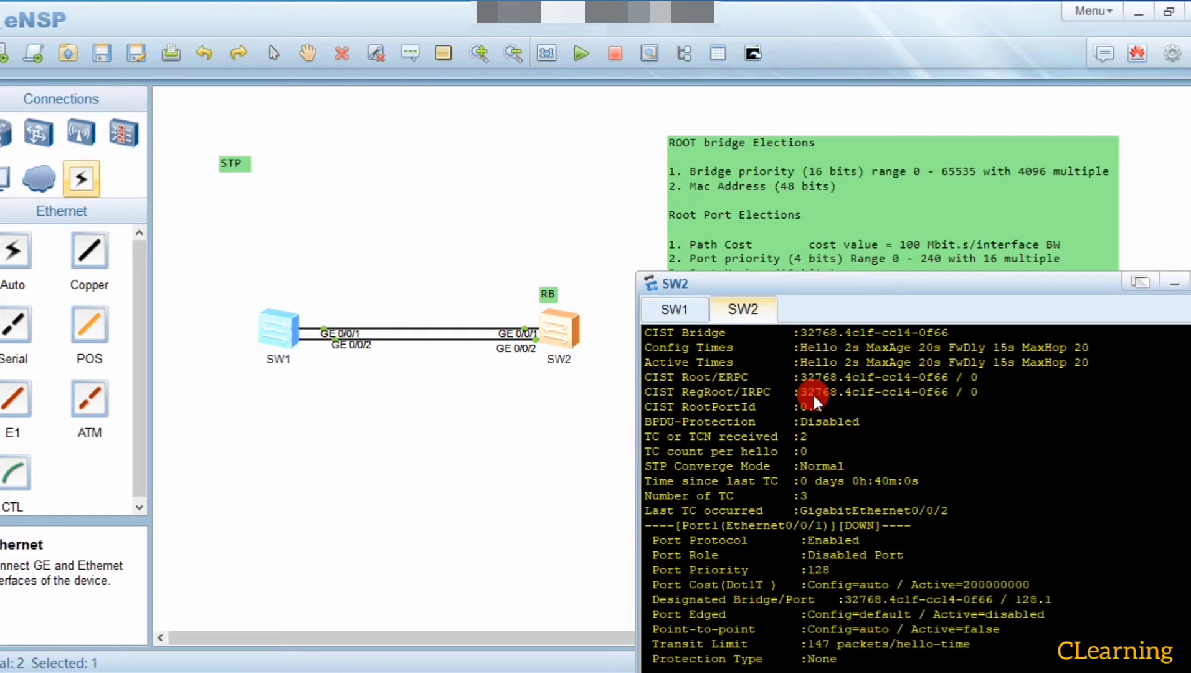
drag(785, 292, 787, 310)
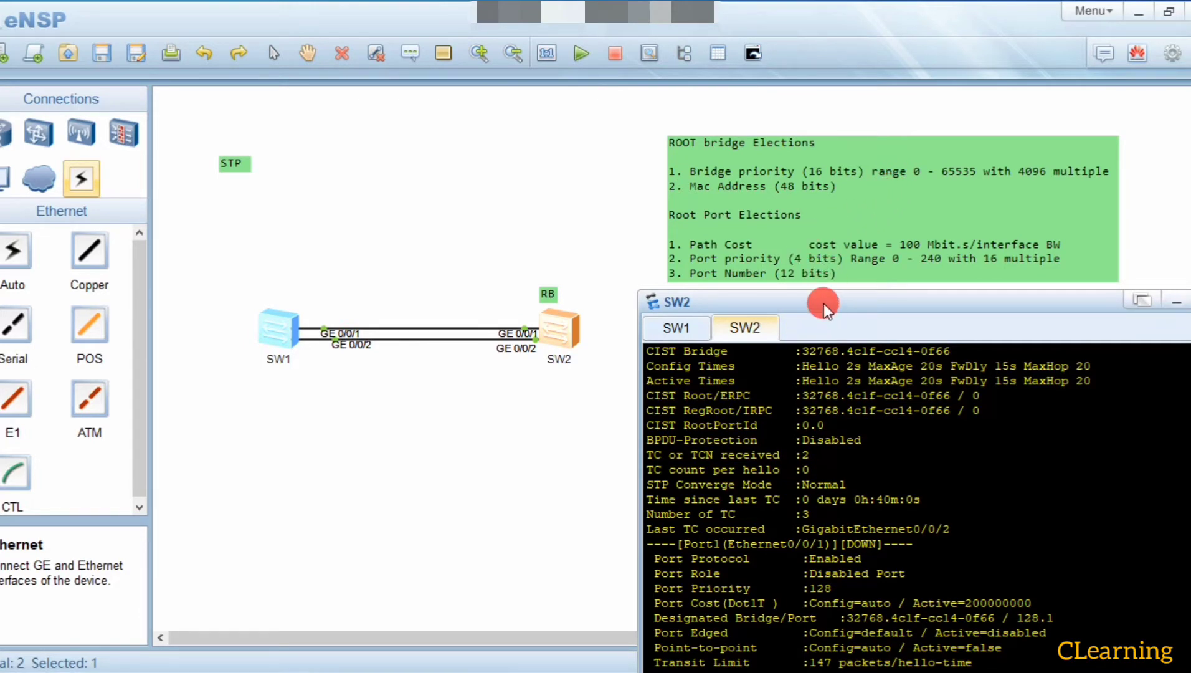
Page through SW2's remaining STP output, then SW1's full port listing to the prompt
drag(826, 296, 742, 152)
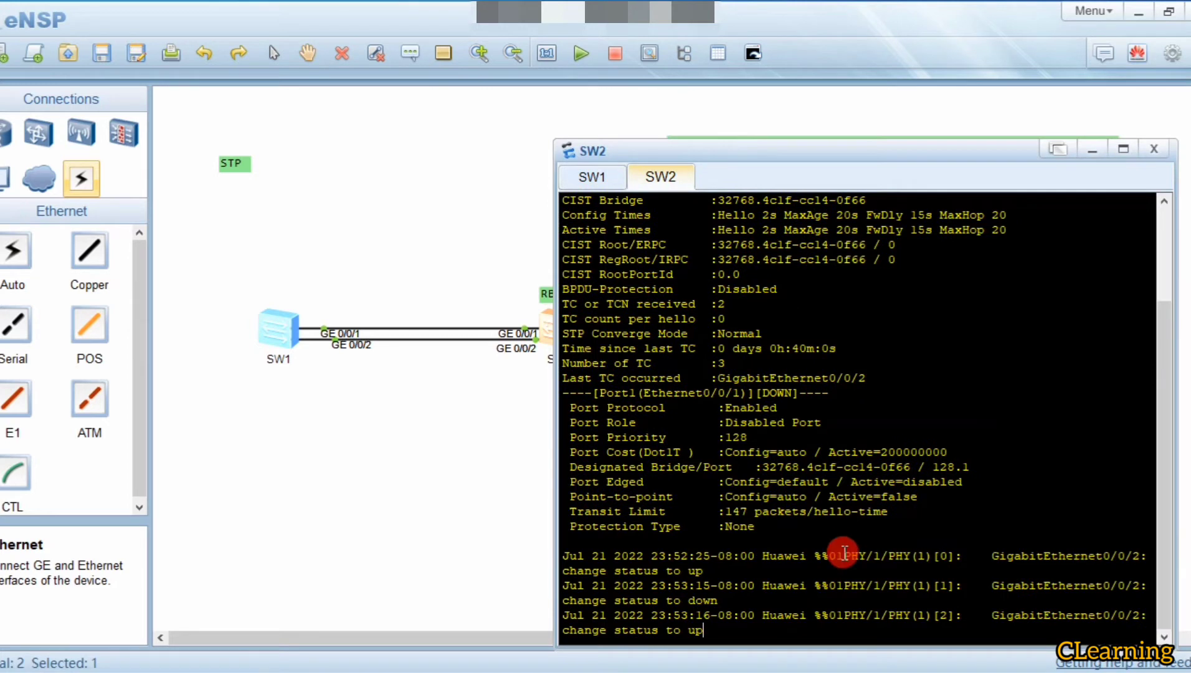
key(Return)
key(Return)
key(Return)
key(Return)
key(Return)
key(Return)
key(Return)
key(Return)
key(Return)
key(Return)
key(Return)
key(Return)
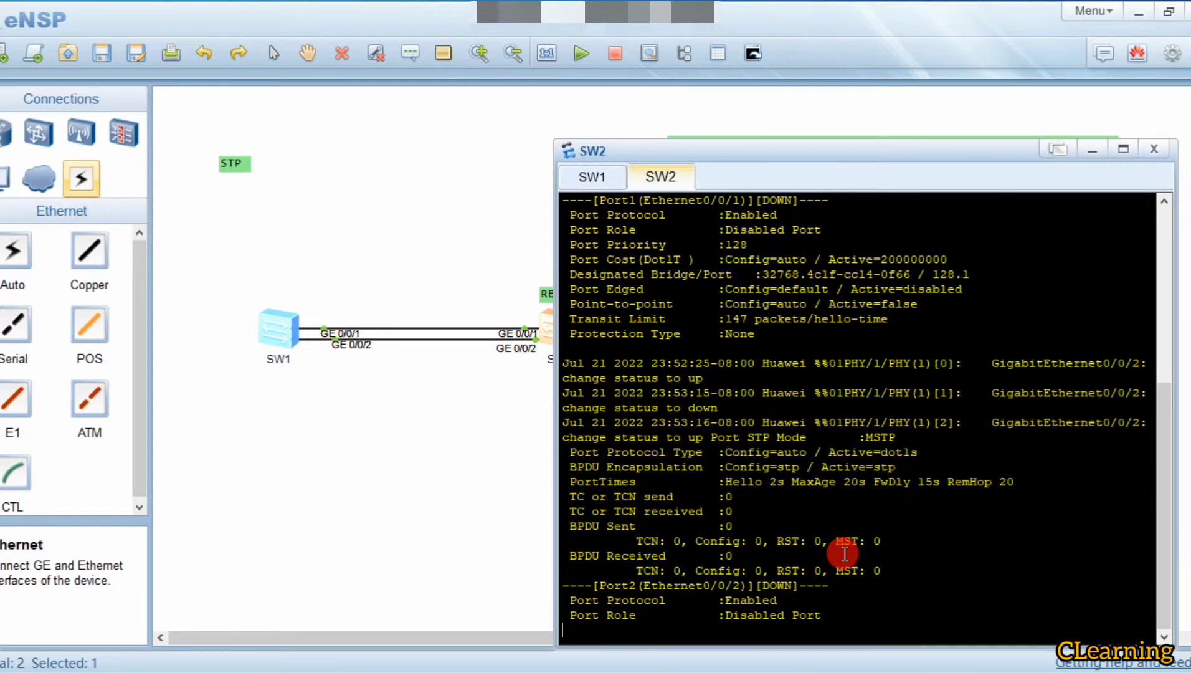
drag(685, 153, 850, 129)
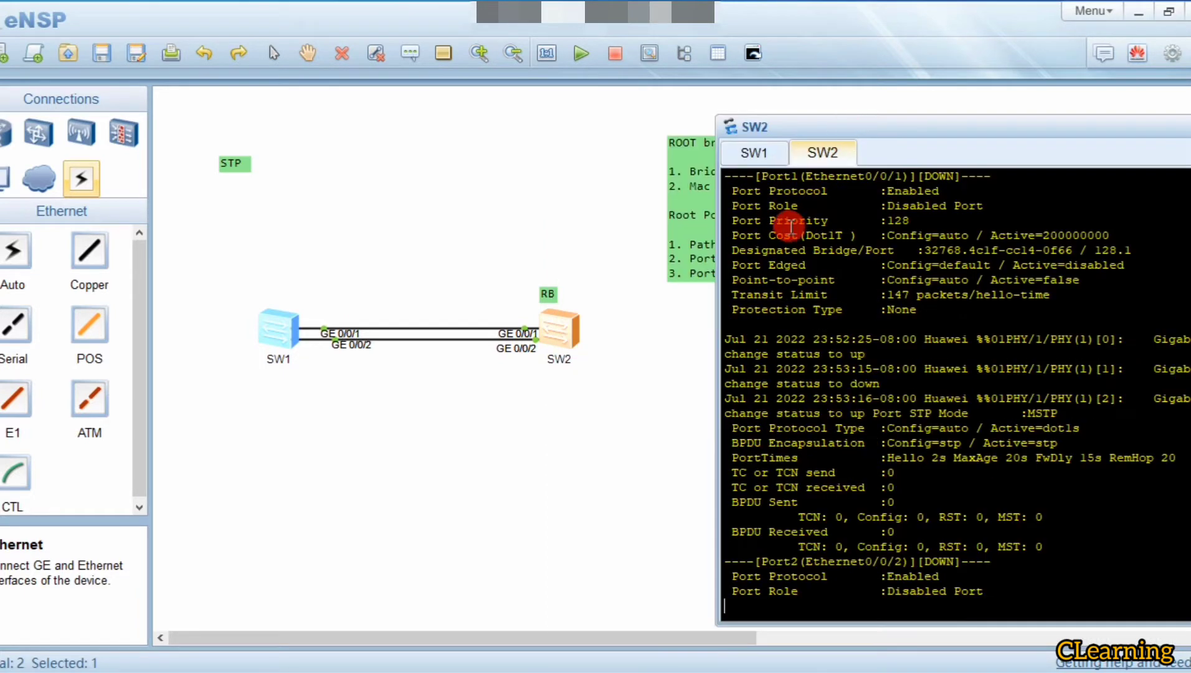
click(752, 152)
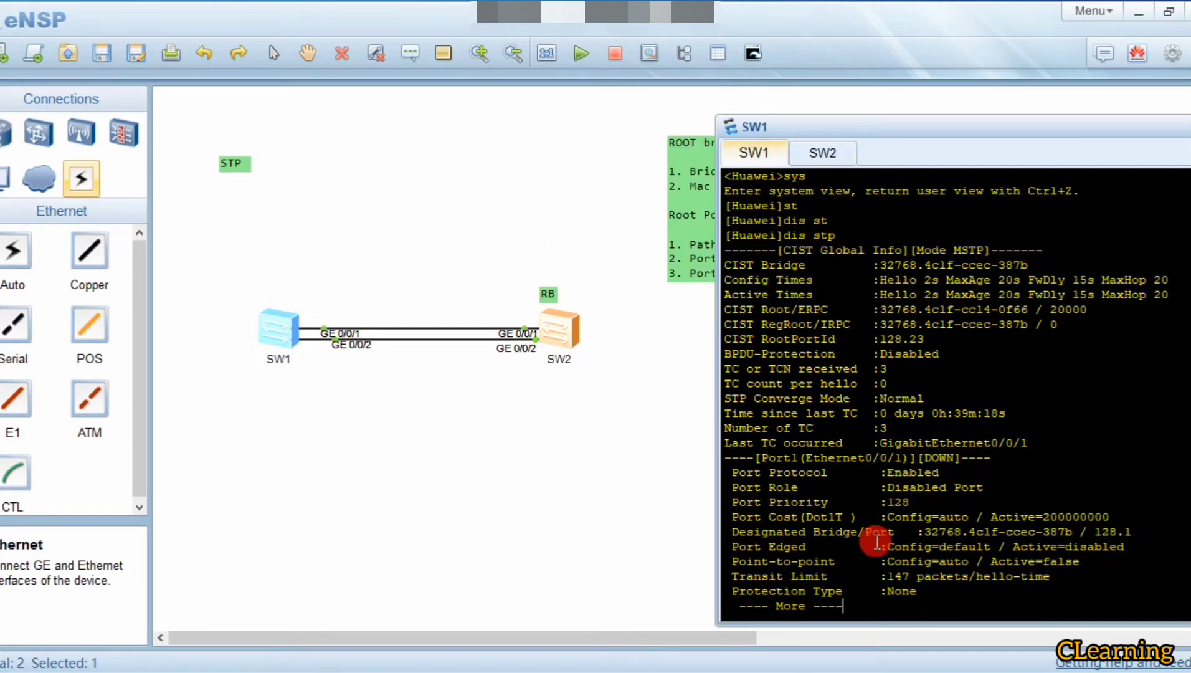
key(space)
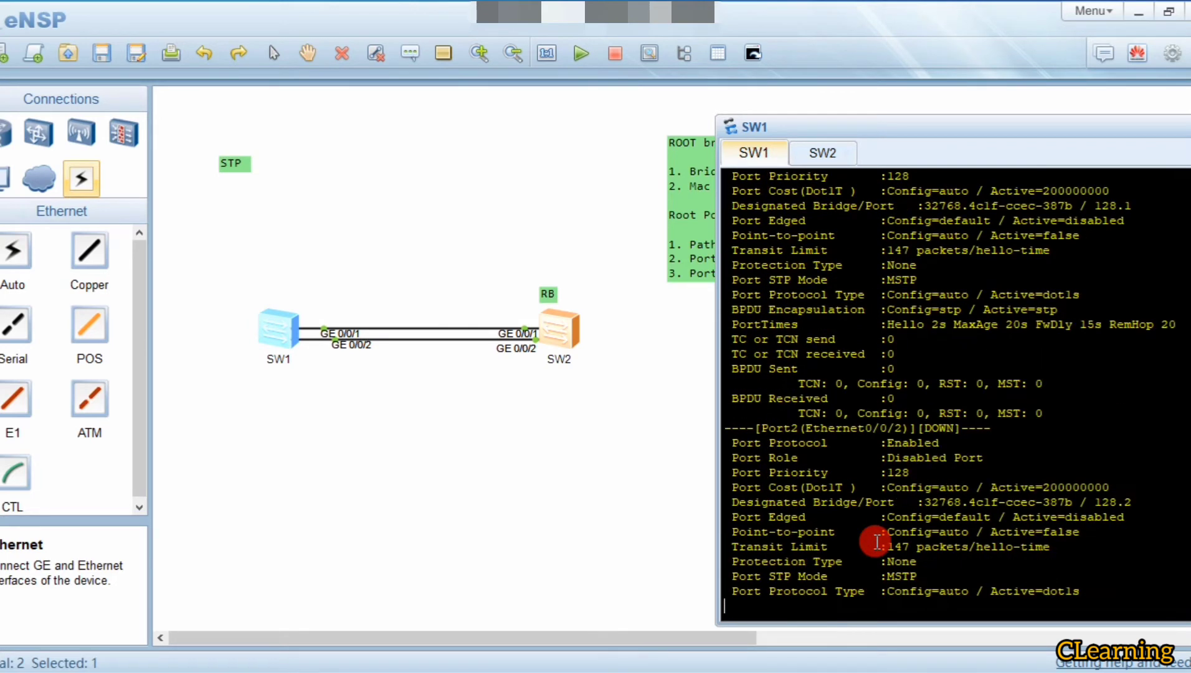
key(Return)
key(Return)
key(Return)
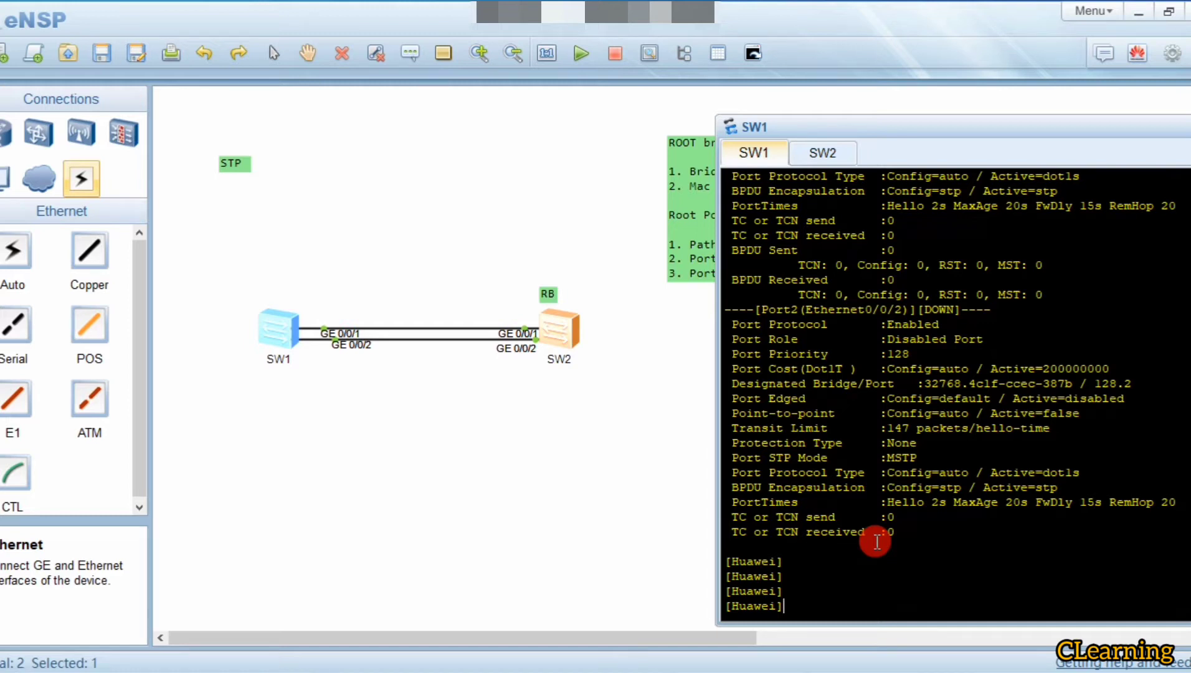
Enter 'stp priority 4096' on SW1 to lower its bridge priority
text(st)
key(Tab)
text(p)
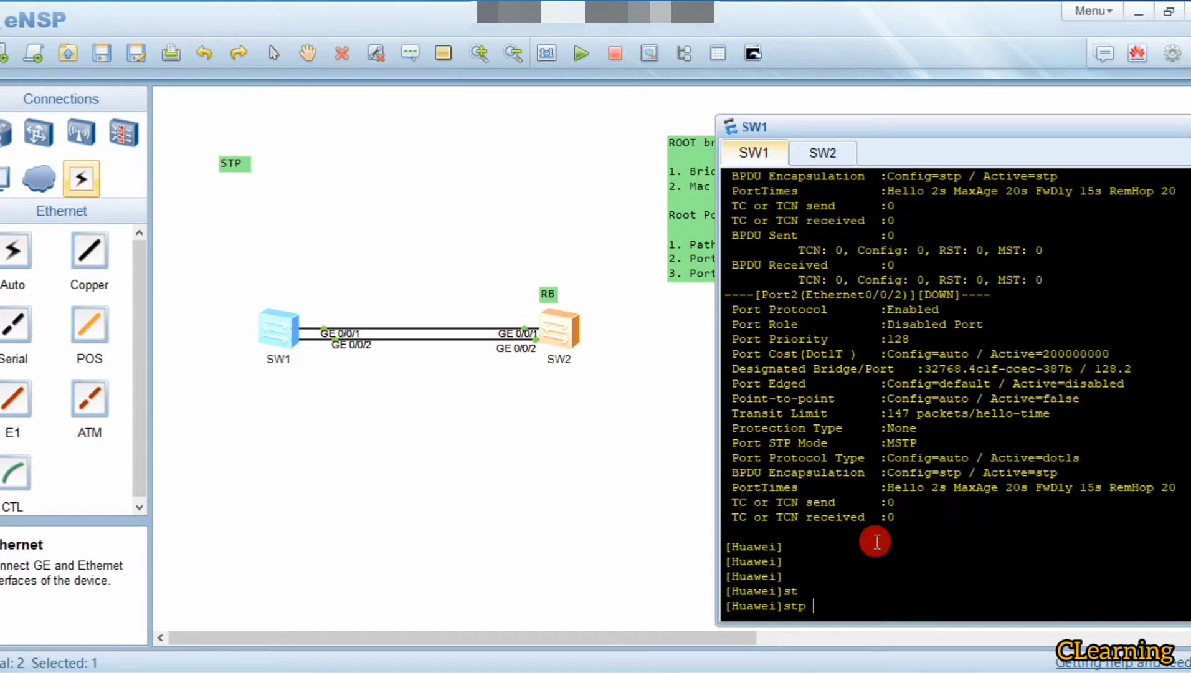
key(Tab)
key(BackSpace)
key(BackSpace)
key(BackSpace)
key(BackSpace)
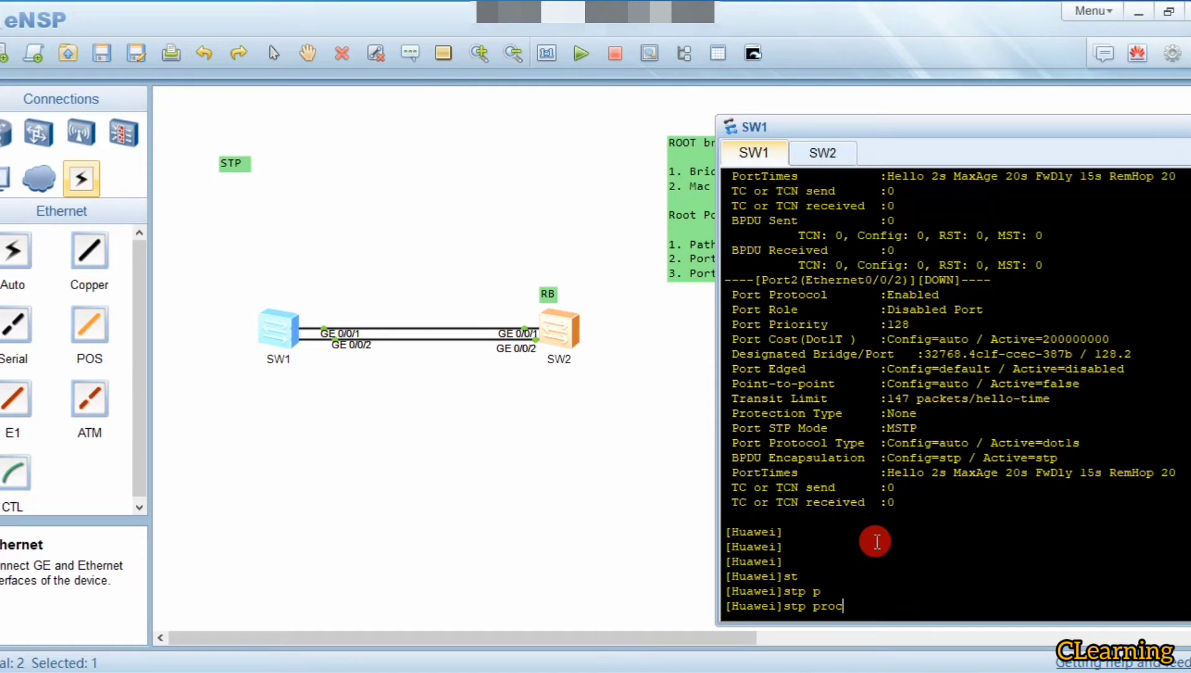
text(i)
key(Tab)
key(BackSpace)
key(BackSpace)
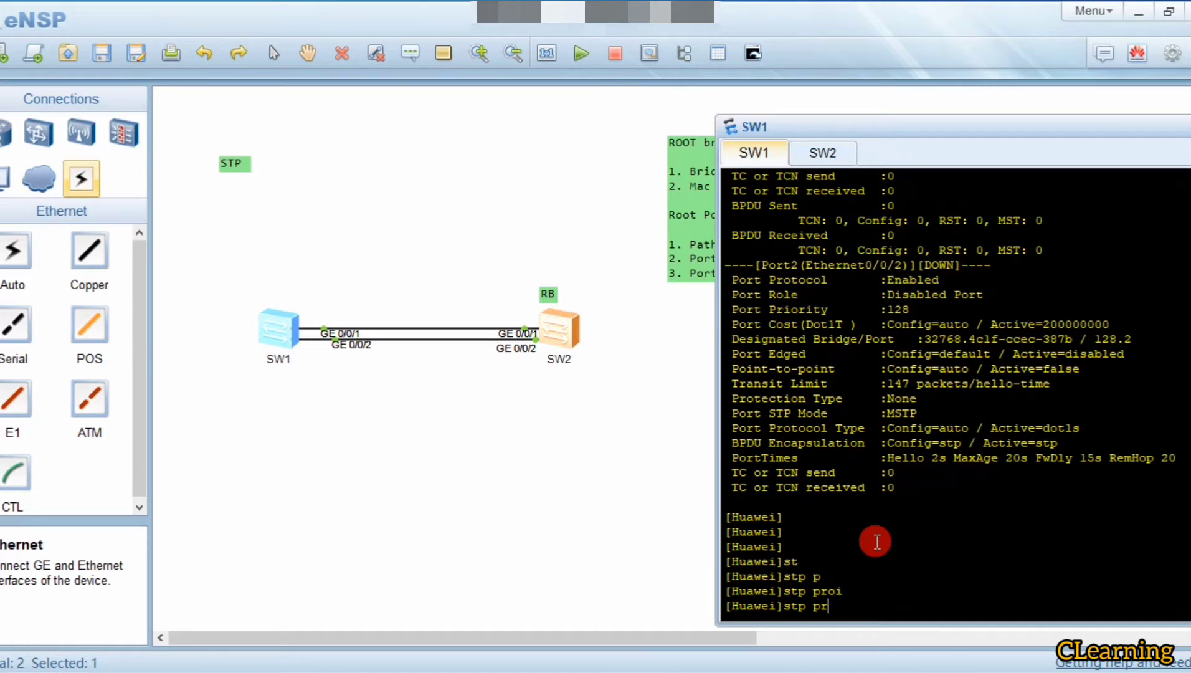
text(i)
key(Tab)
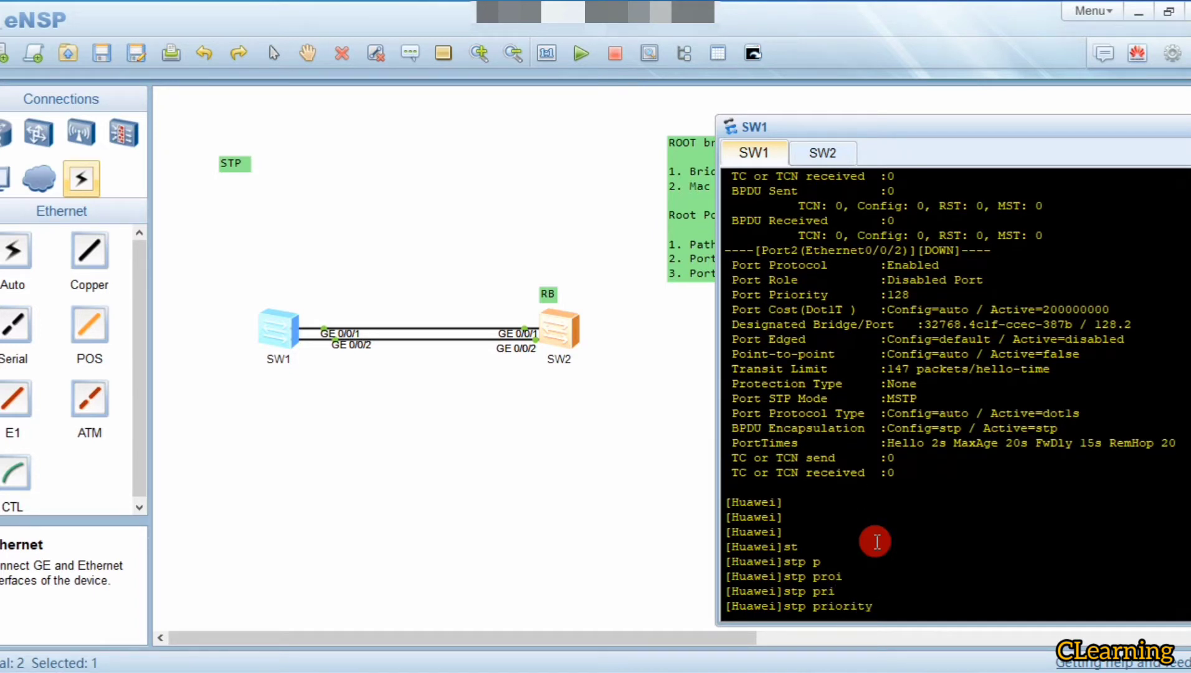
text(4096)
key(Return)
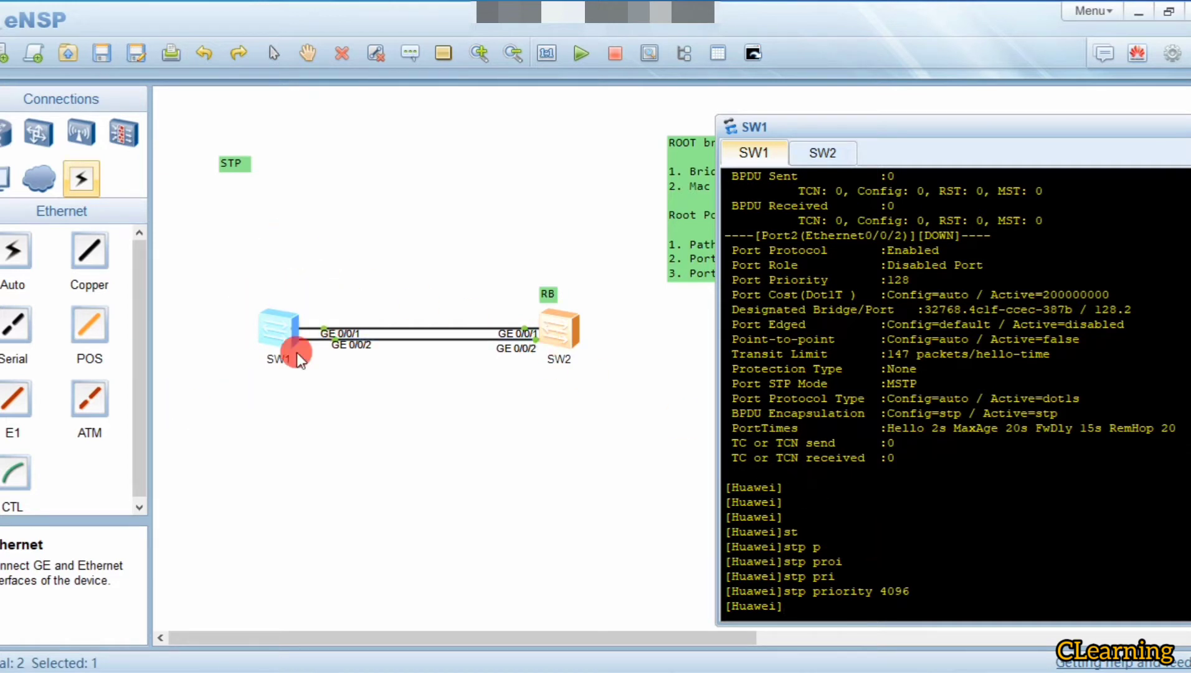
Run dis stp on SW1 and highlight its bridge and root IDs at priority 4096
key(Return)
key(Return)
key(Return)
key(Return)
key(Return)
key(Return)
key(Return)
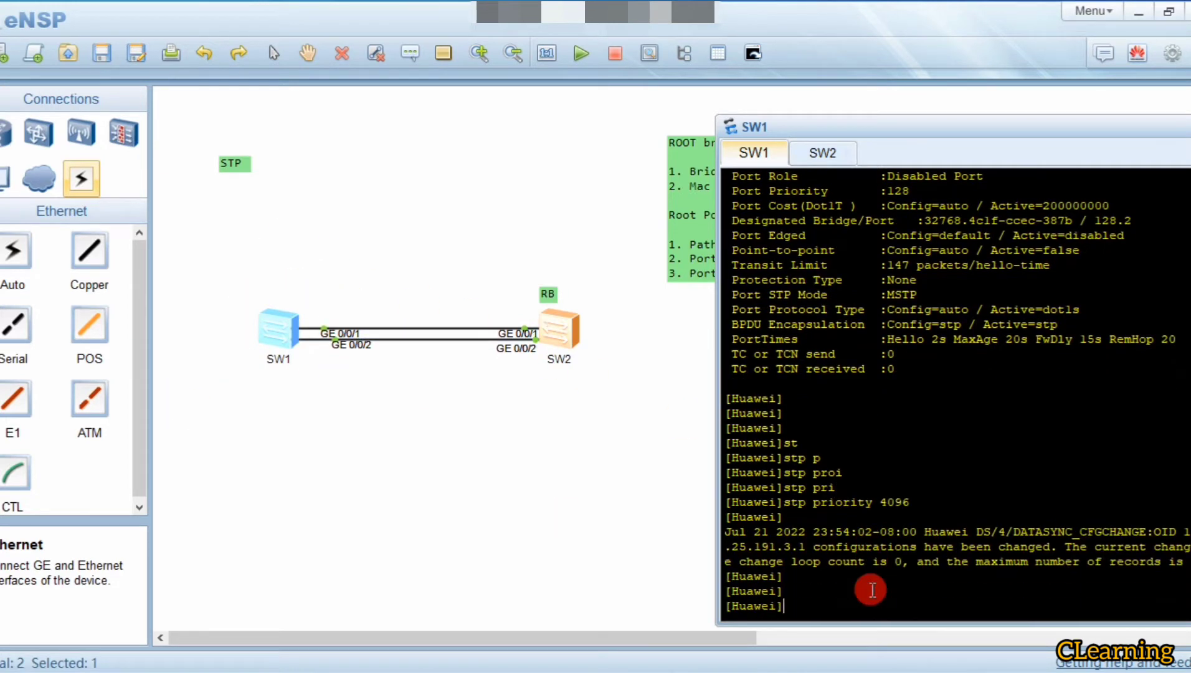
text(dis stp)
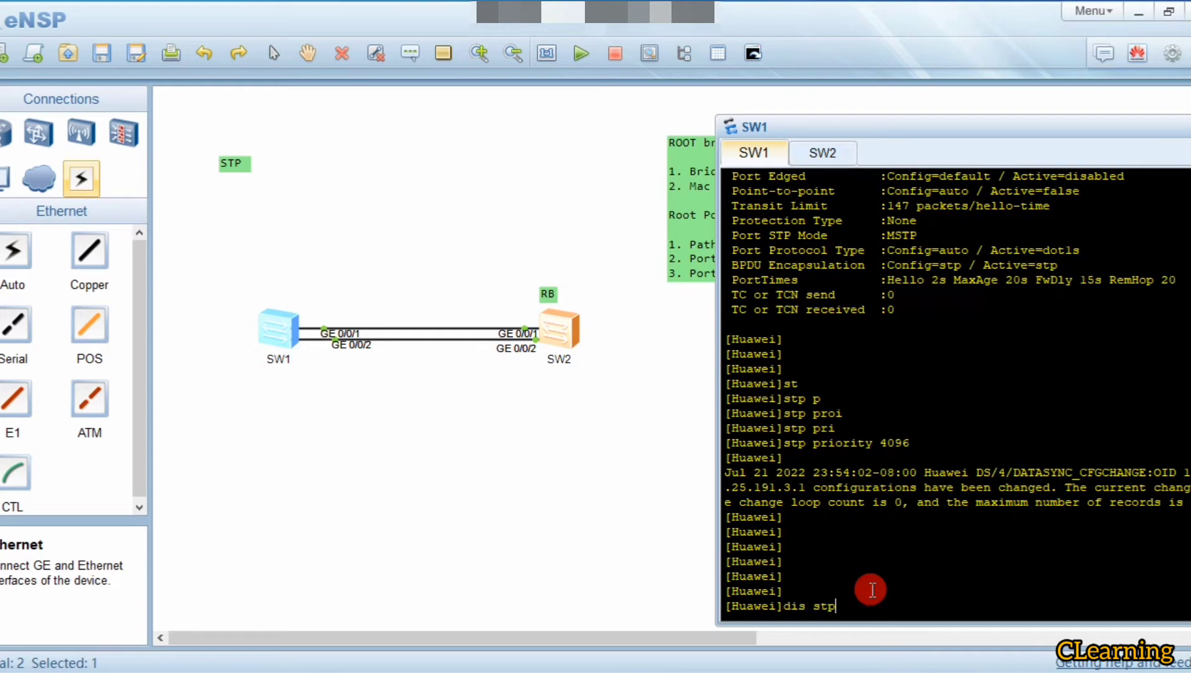
key(Return)
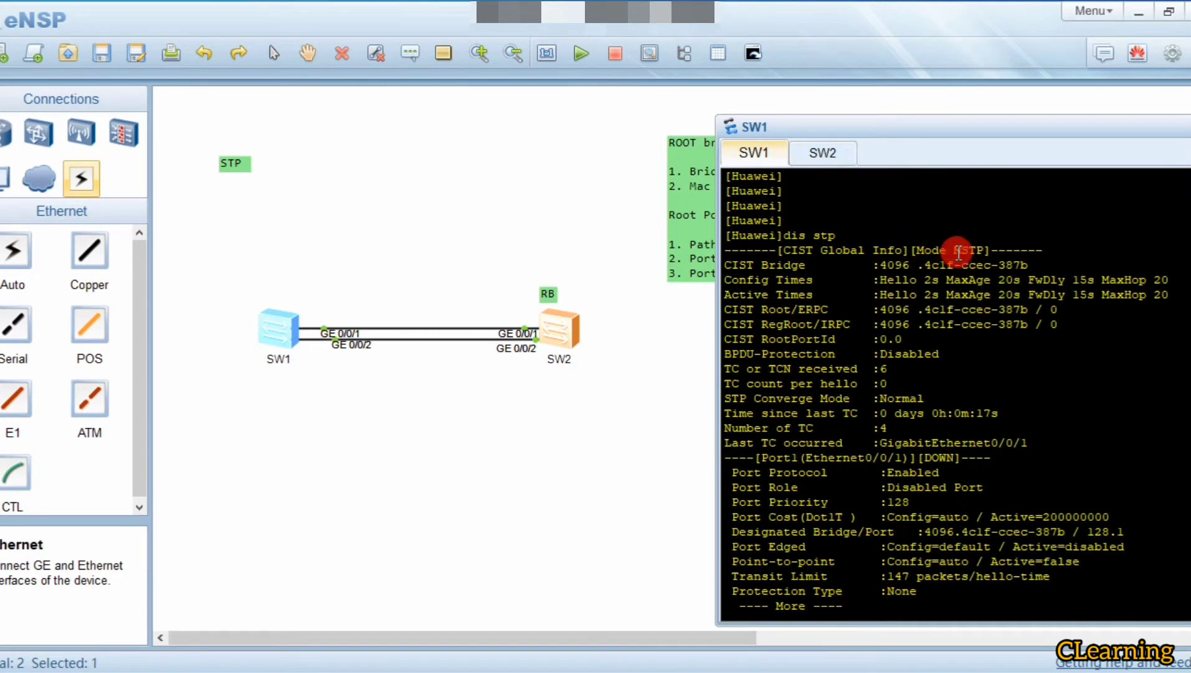
drag(740, 264, 1033, 266)
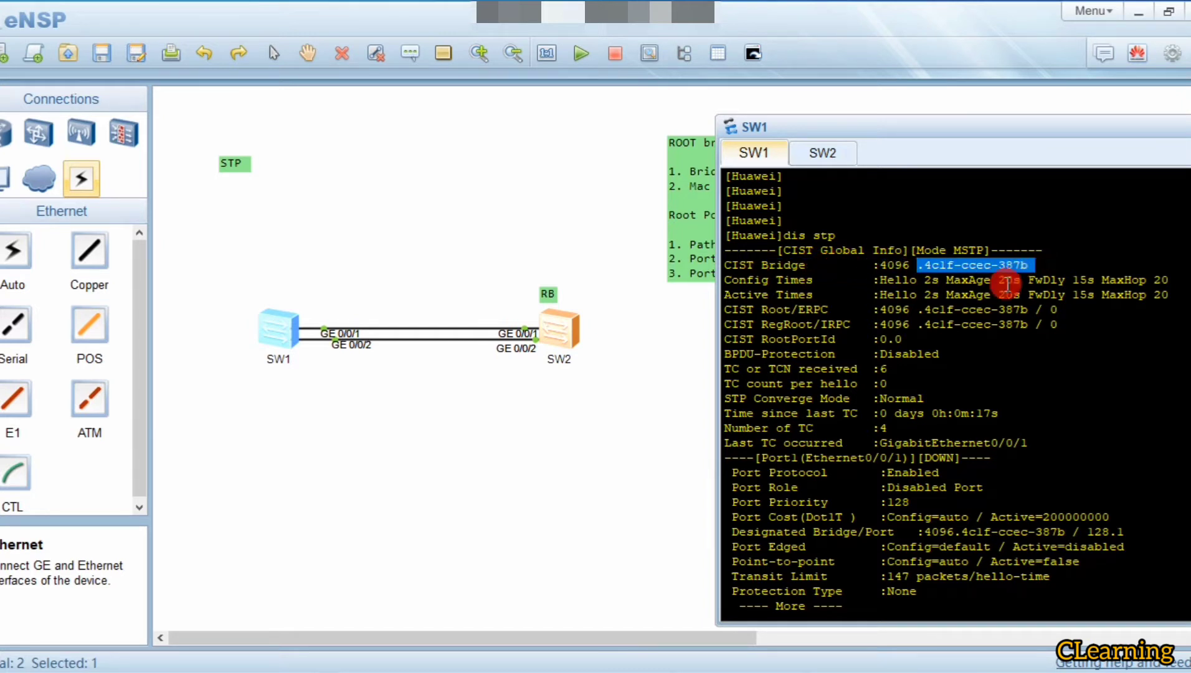
drag(728, 310, 1044, 309)
click(885, 309)
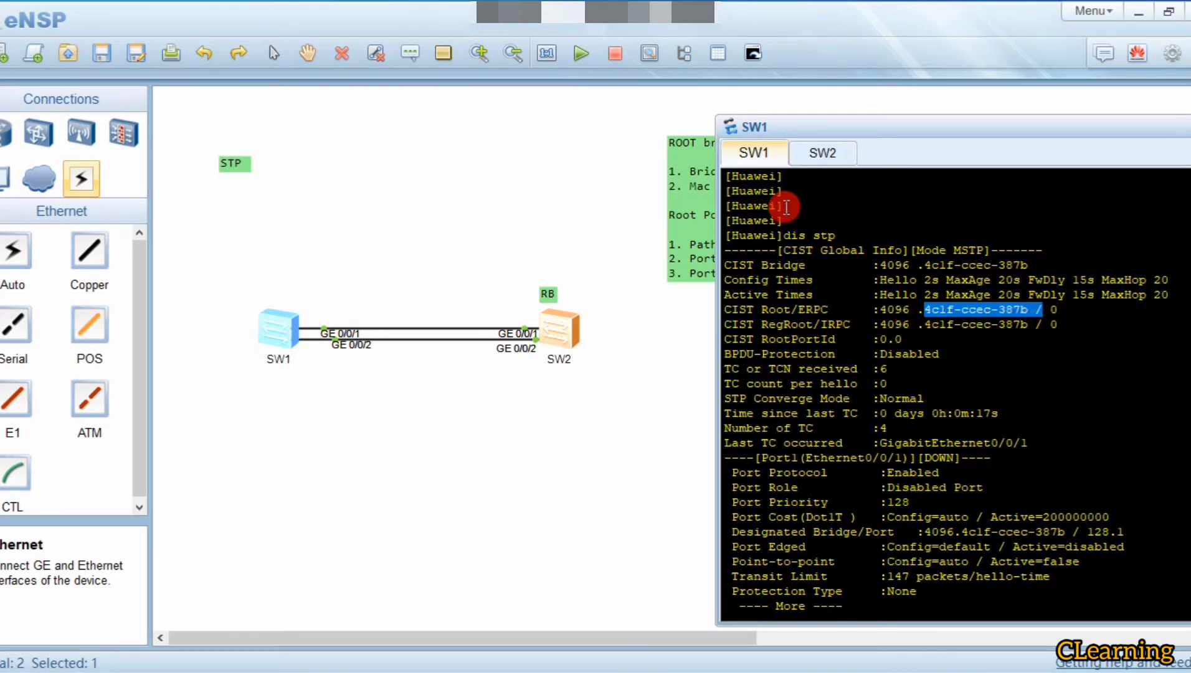
click(819, 154)
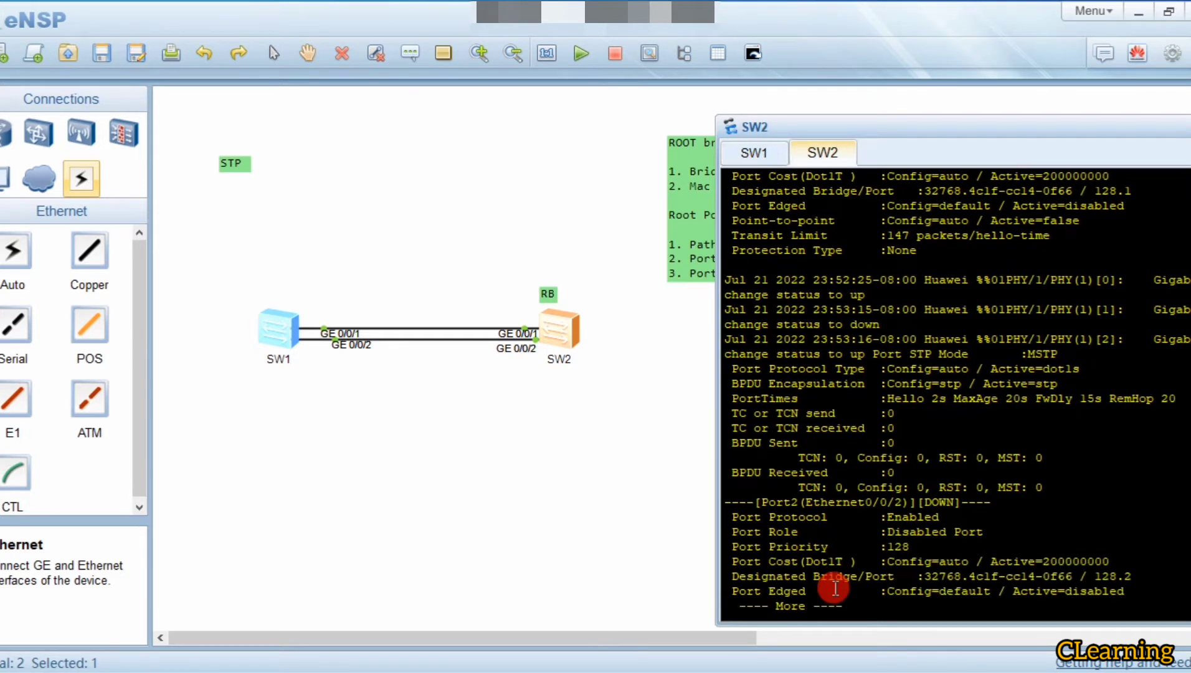
Run dis stp on SW2 to show its updated STP status
key(space)
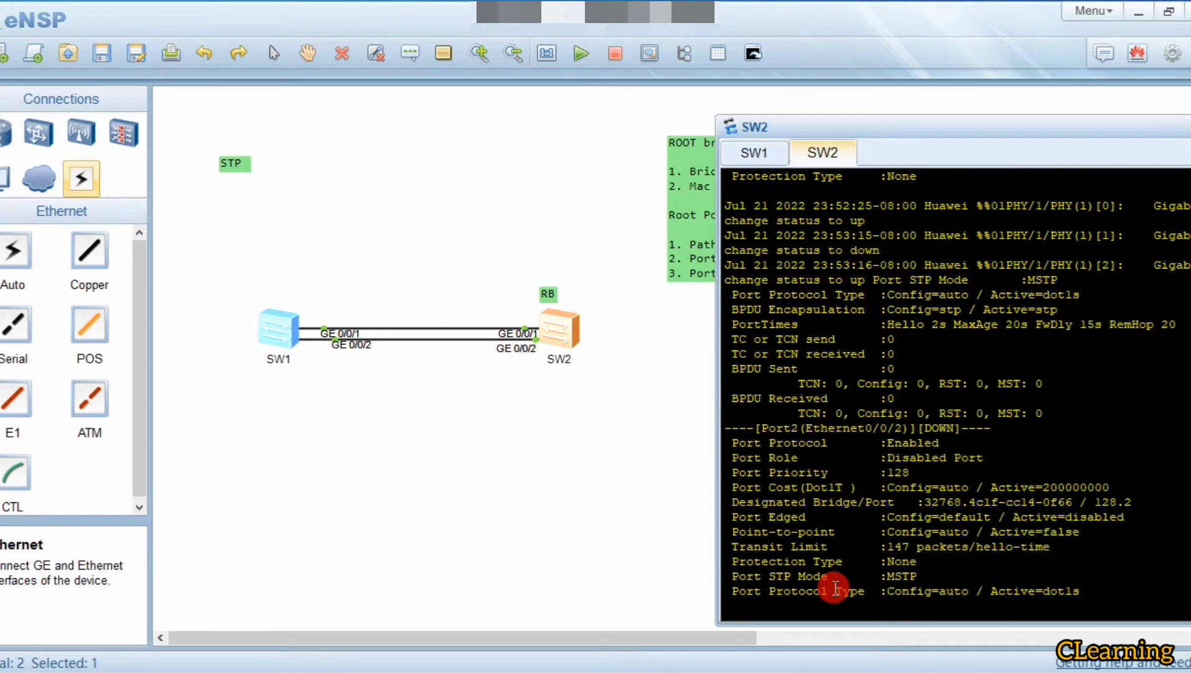
text(dis stp)
key(Return)
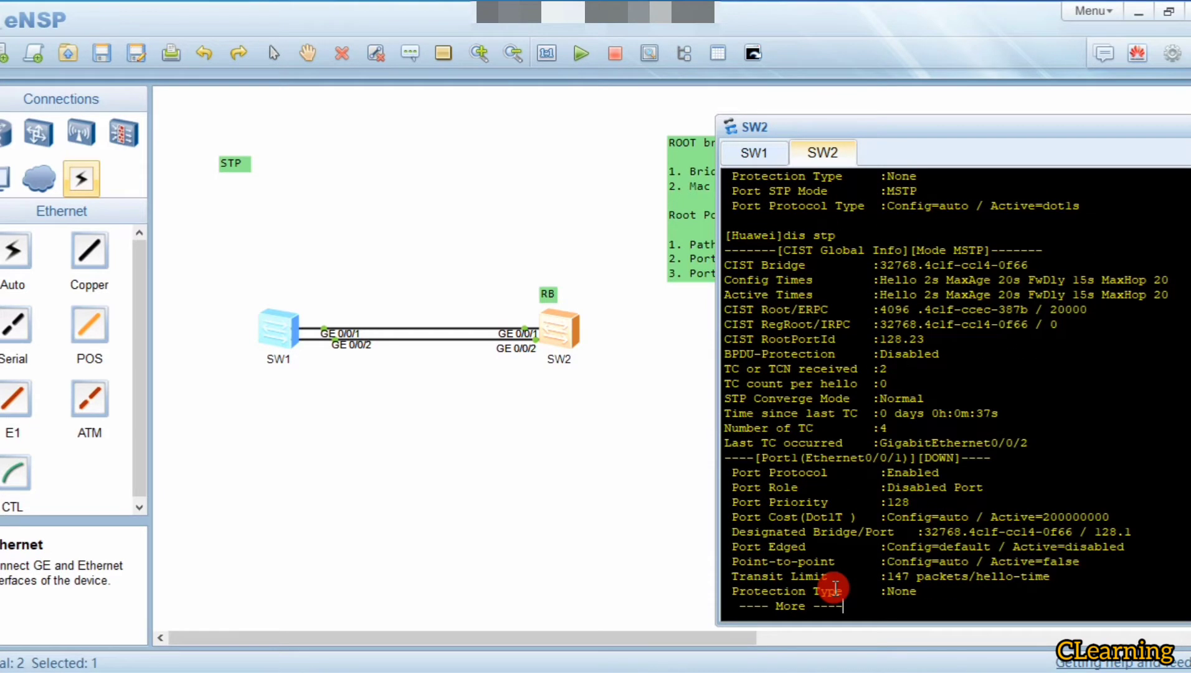
drag(1049, 249, 1027, 265)
click(1027, 264)
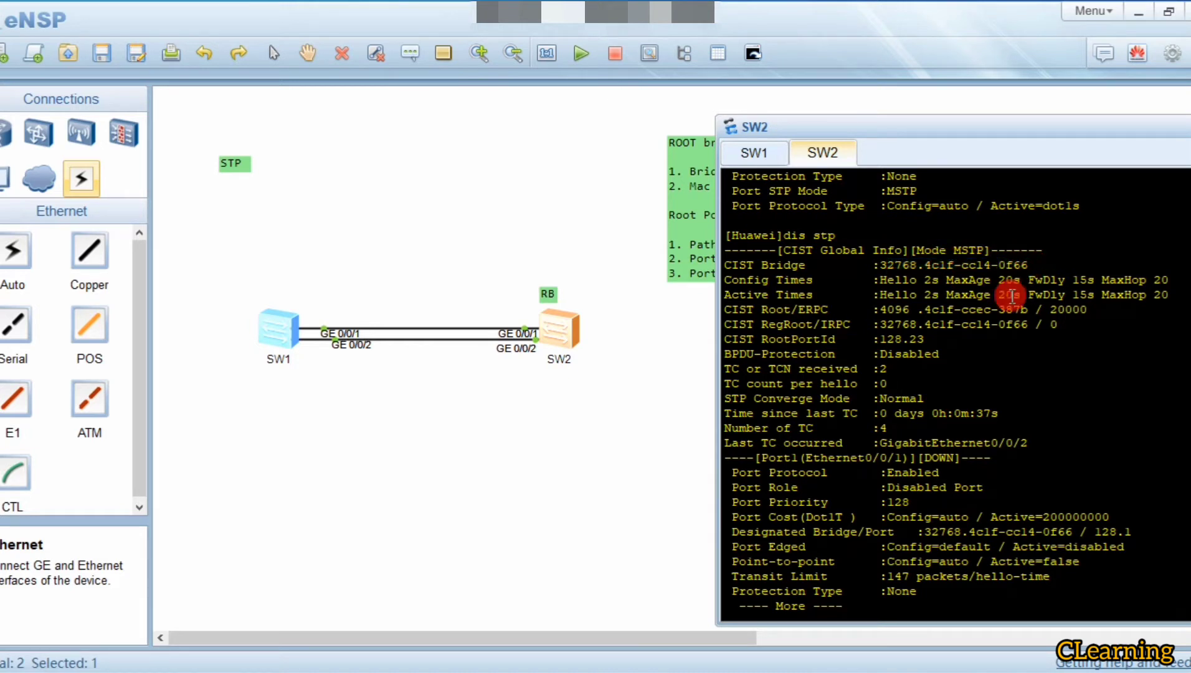
Highlight SW2's CIST root entry: SW1 at priority 4096 with path cost 20000
drag(725, 308, 845, 310)
drag(954, 308, 914, 311)
drag(829, 309, 905, 312)
drag(828, 309, 1079, 309)
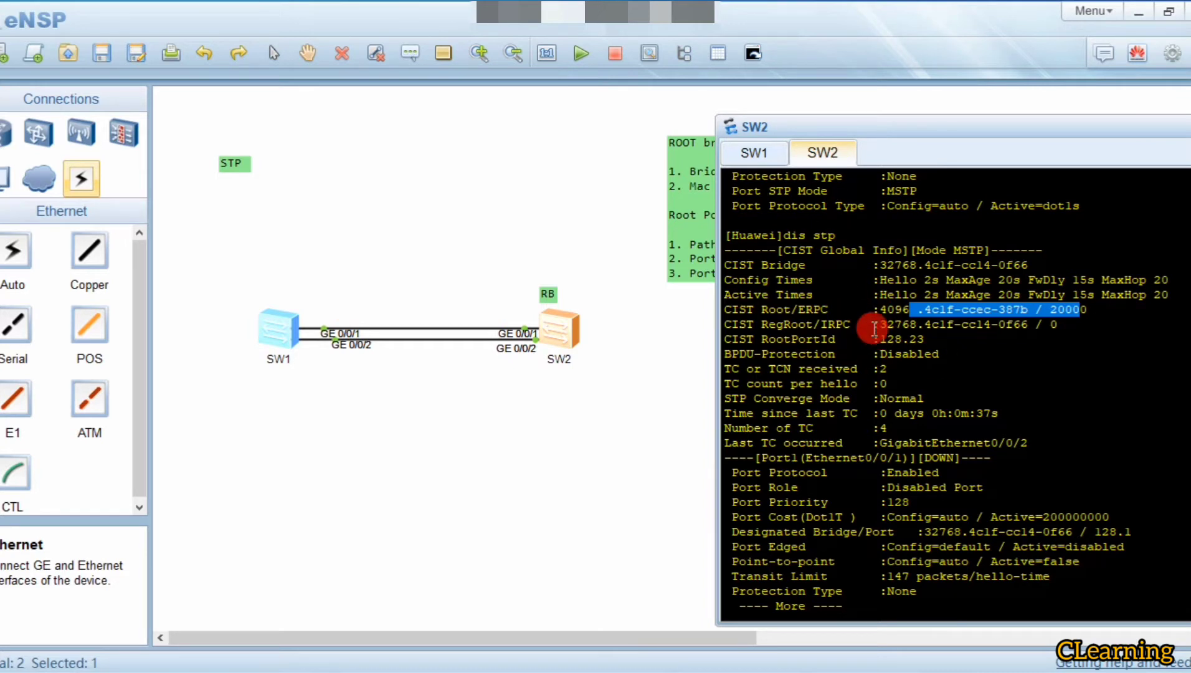
click(756, 160)
drag(822, 120, 749, 347)
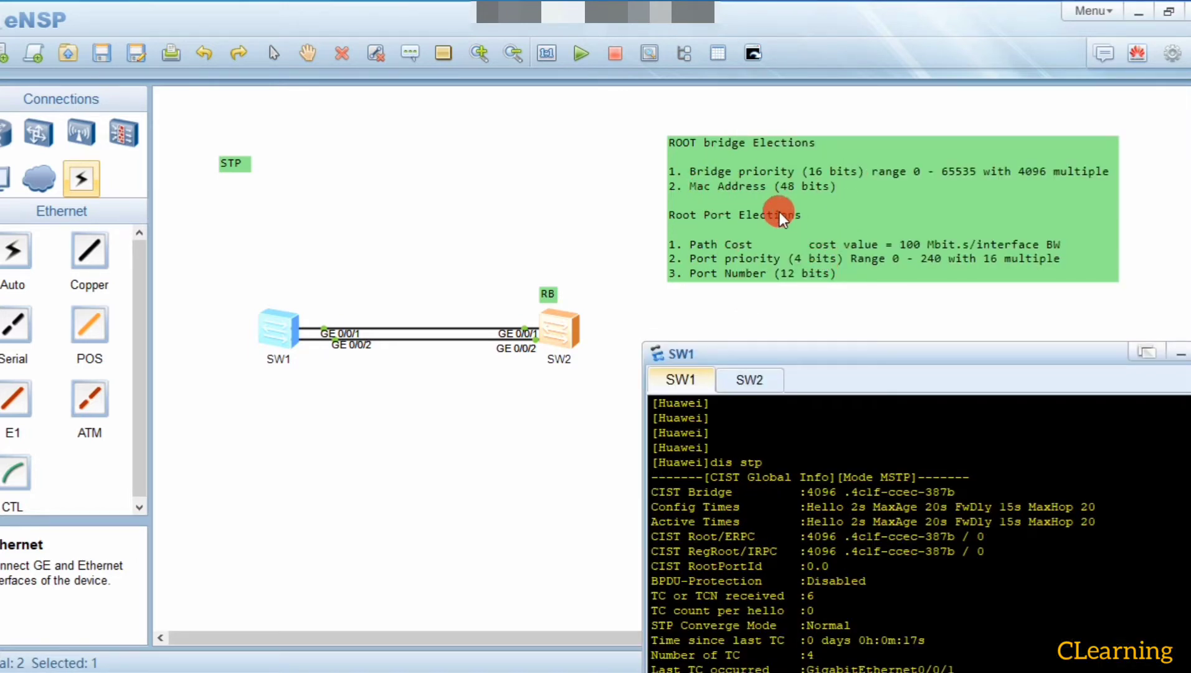
Move SW1's console over the notes and end its paged STP output
drag(829, 357, 820, 312)
click(756, 351)
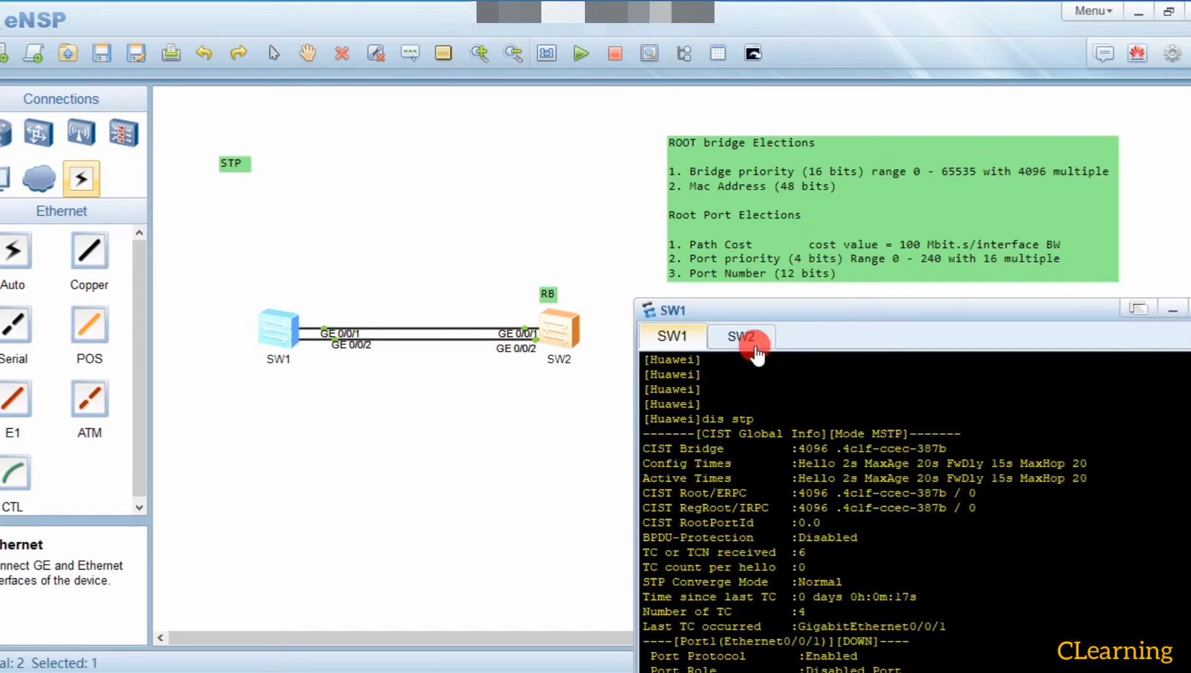
drag(748, 317, 738, 310)
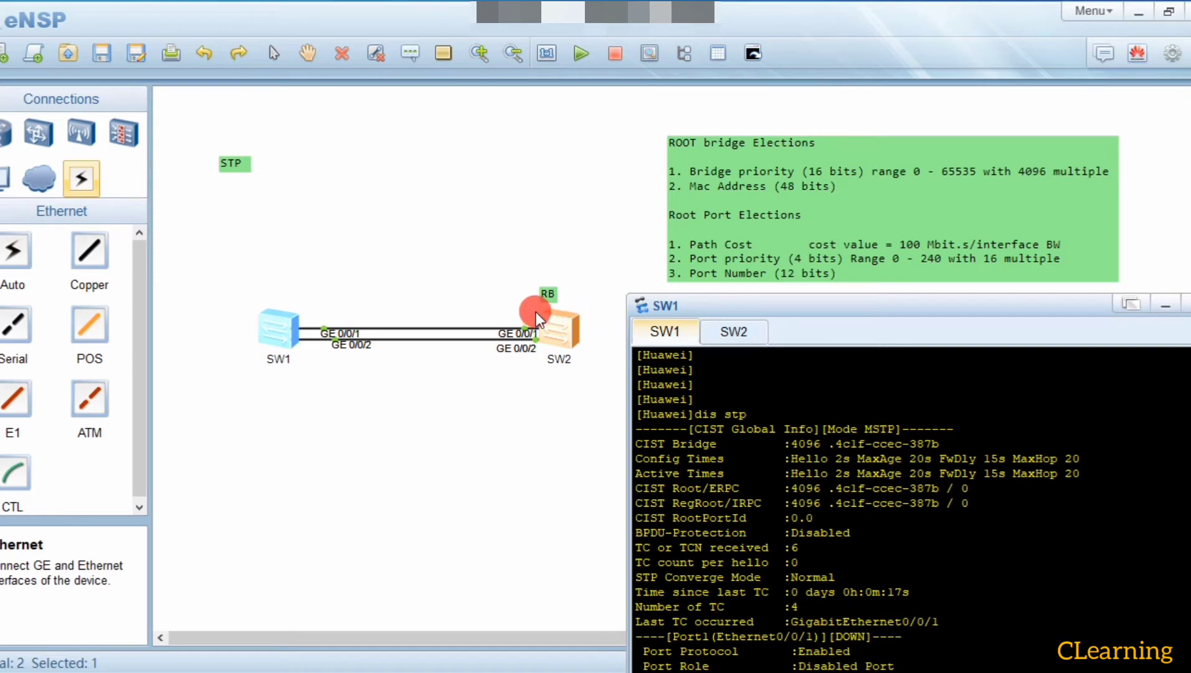
drag(699, 309, 700, 159)
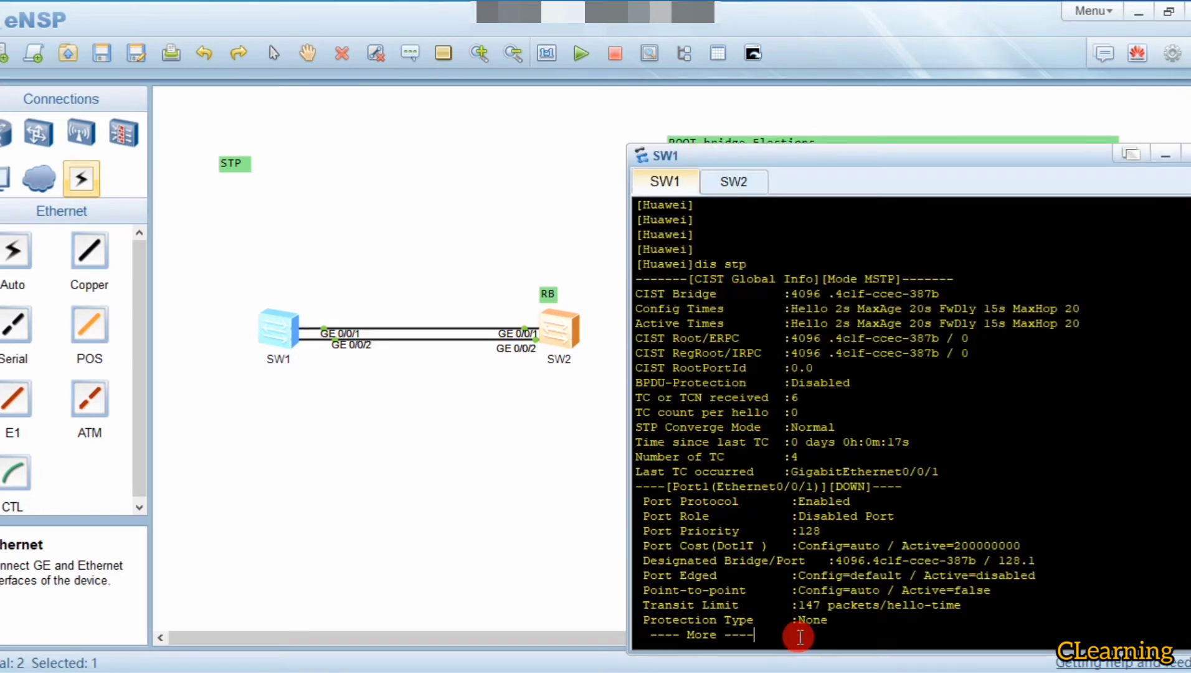
key(Return)
key(Return)
key(Return)
key(Return)
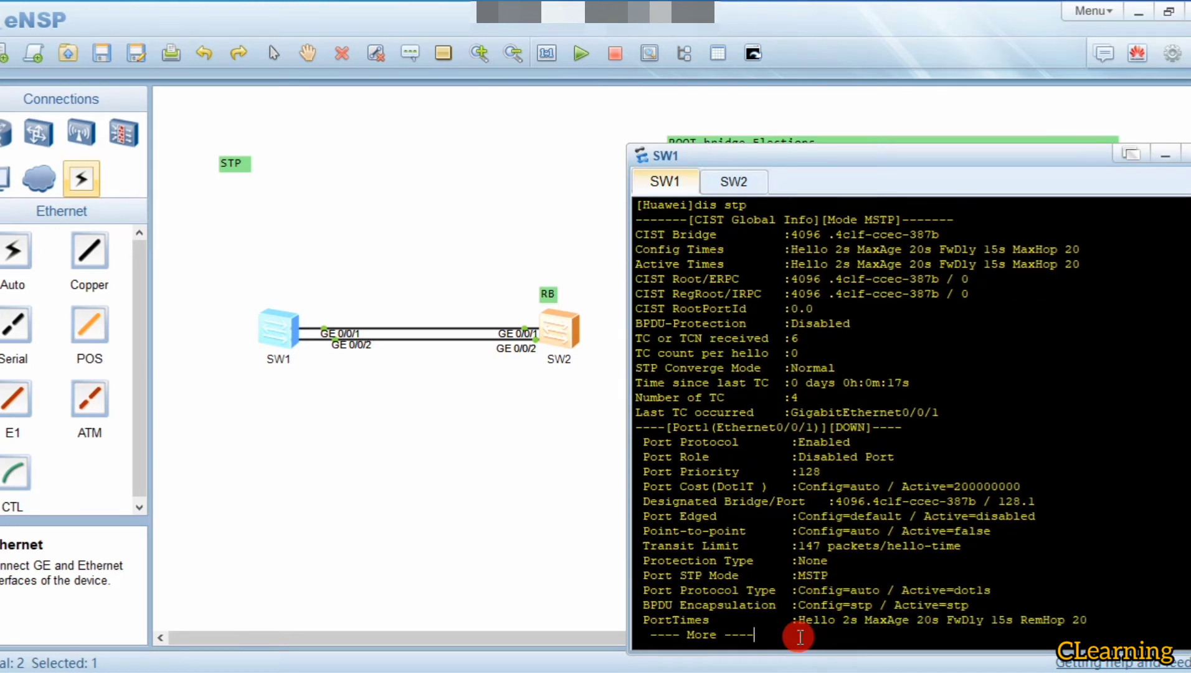
key(ctrl+c)
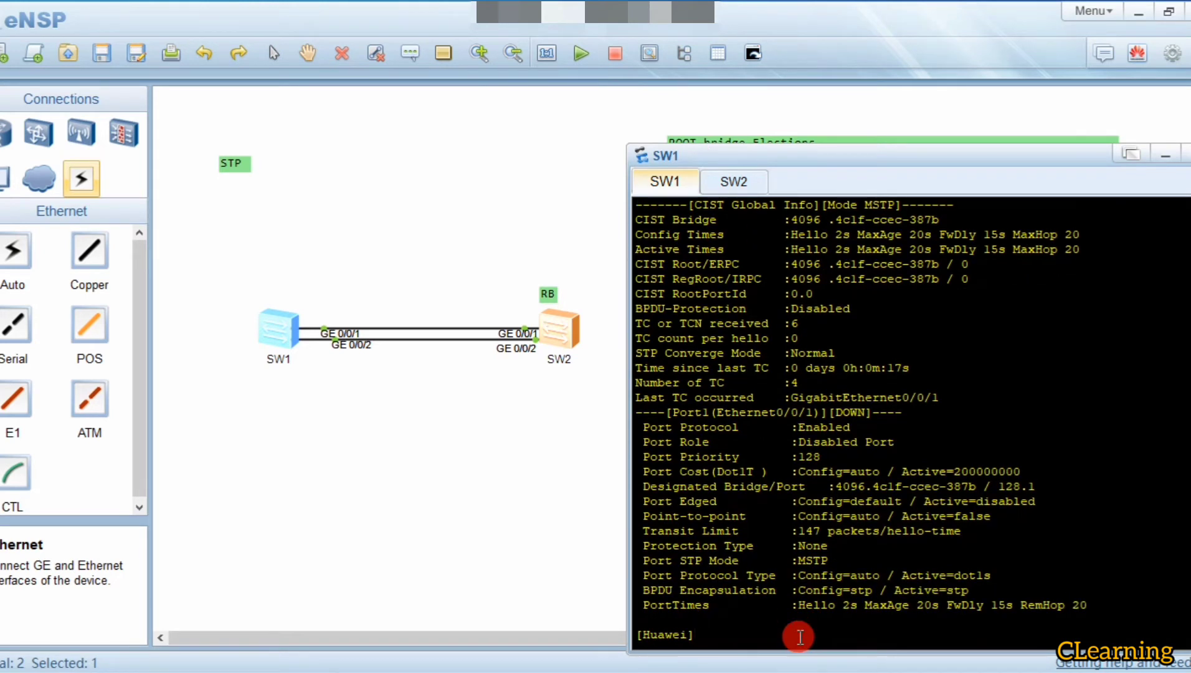
key(Return)
key(Return)
key(Return)
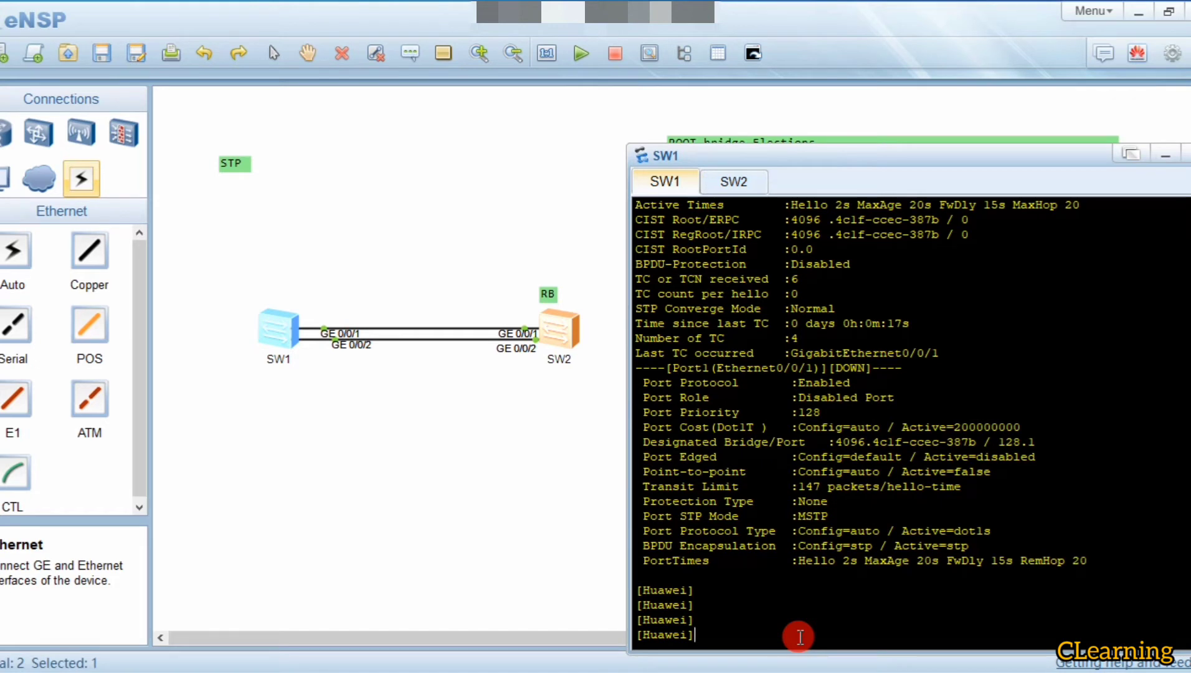
Run display stp brief on SW1 and highlight both designated forwarding GigabitEthernet ports
text(st)
key(Tab)
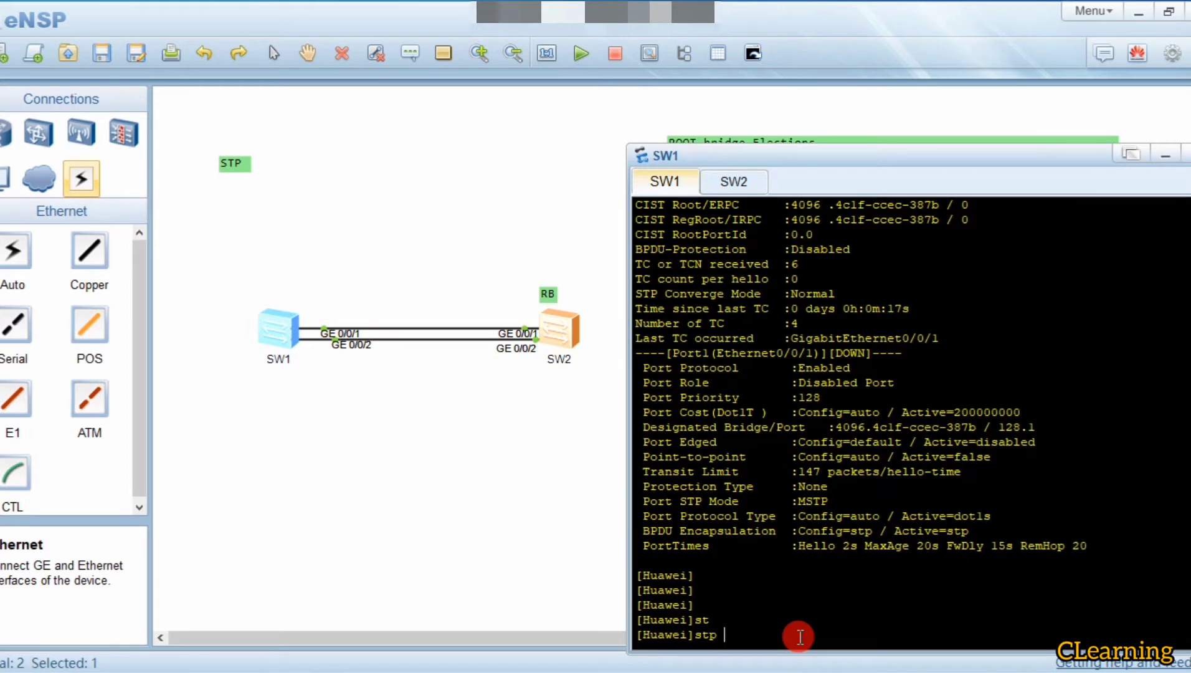
key(BackSpace)
key(BackSpace)
key(BackSpace)
key(BackSpace)
text(dis)
key(Tab)
text(st)
key(Tab)
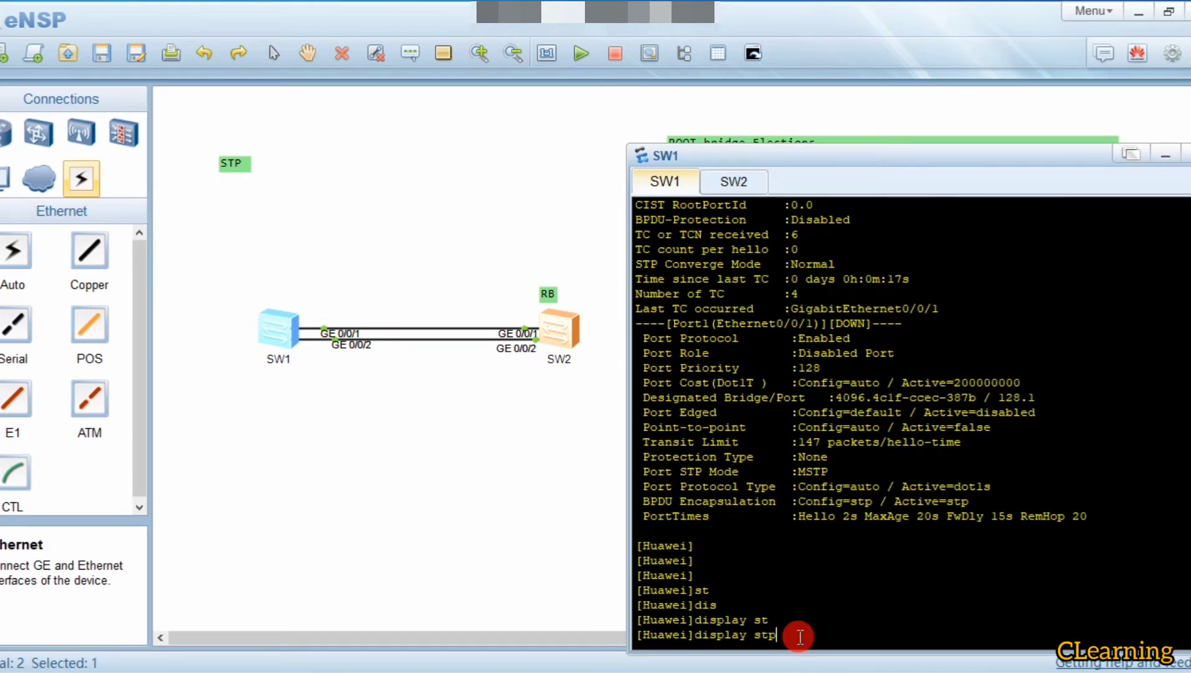
text(b)
key(Tab)
key(Return)
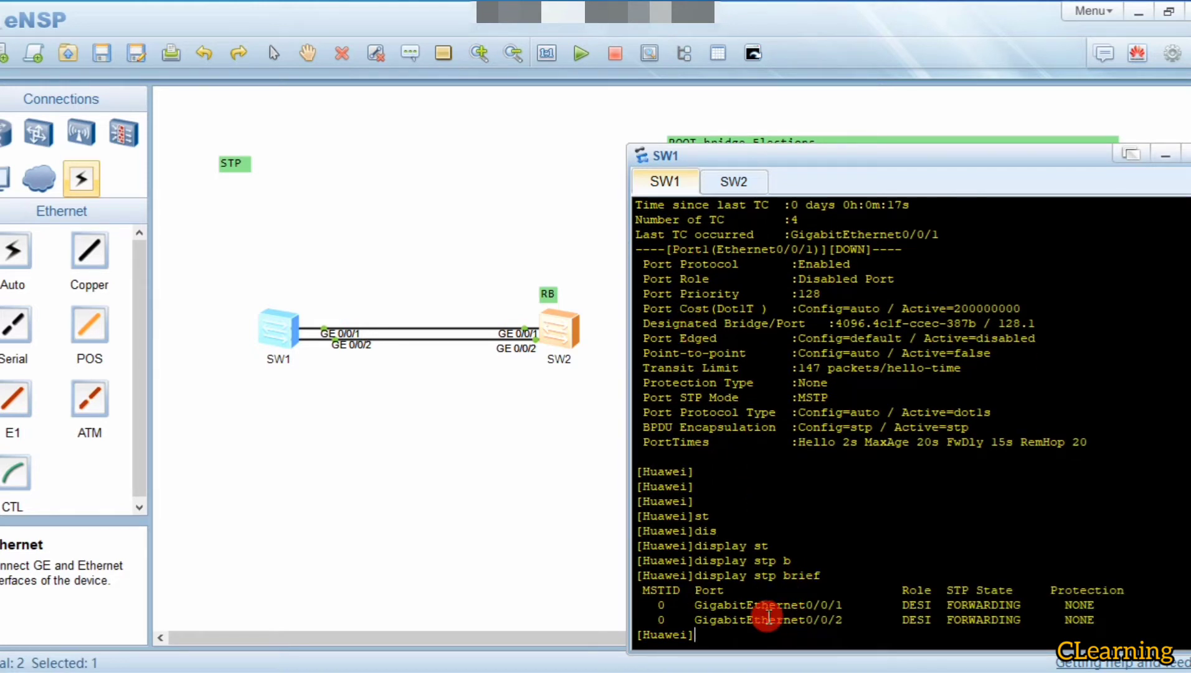
drag(694, 605, 953, 619)
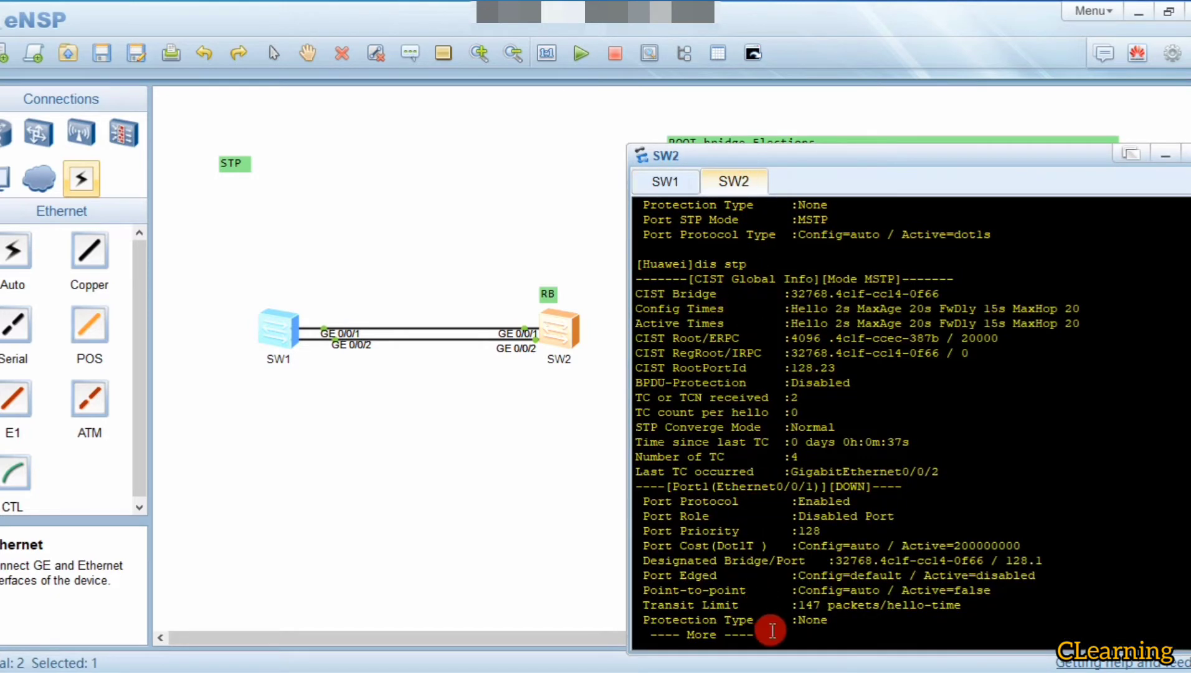
End SW2's paged output and run display stp brief on it
key(ctrl+c)
key(Return)
key(Return)
key(Return)
key(Return)
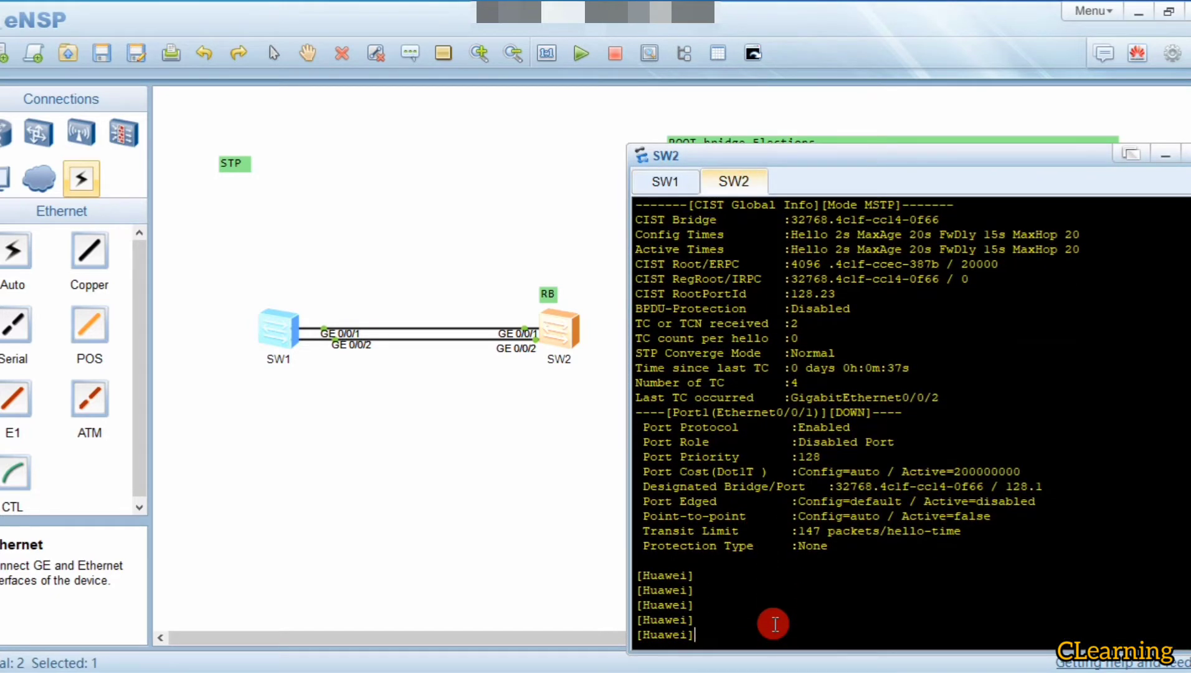
text(dis)
key(Tab)
text(st)
key(Tab)
text(b)
key(Tab)
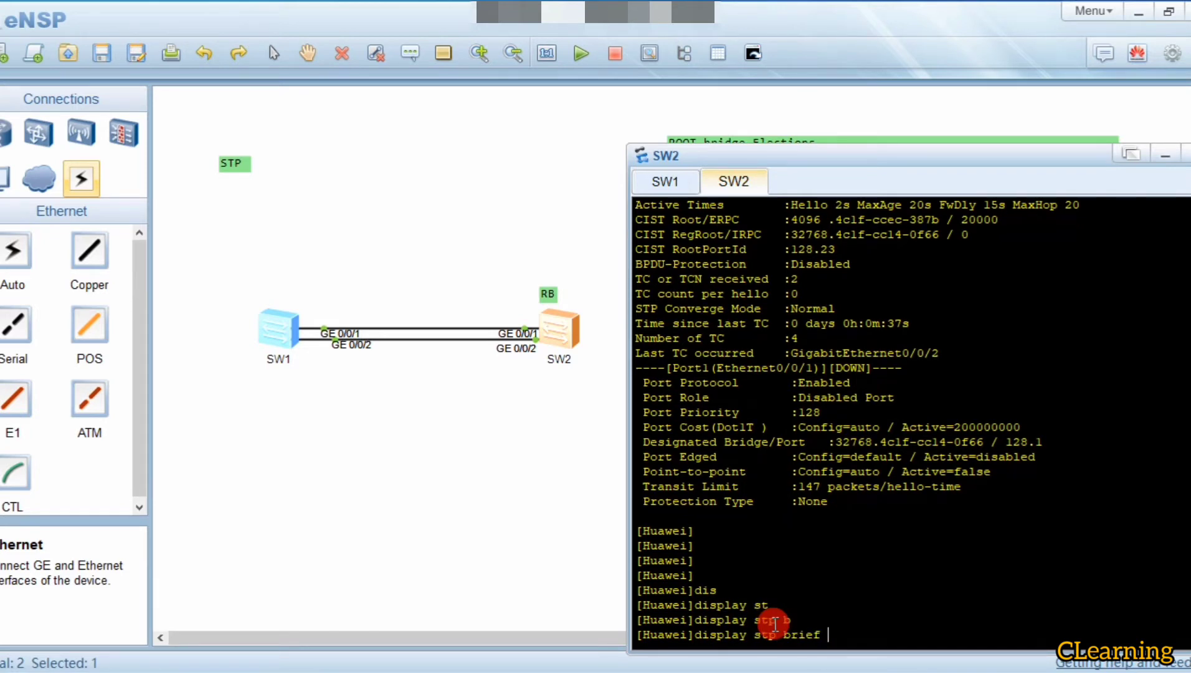
key(Return)
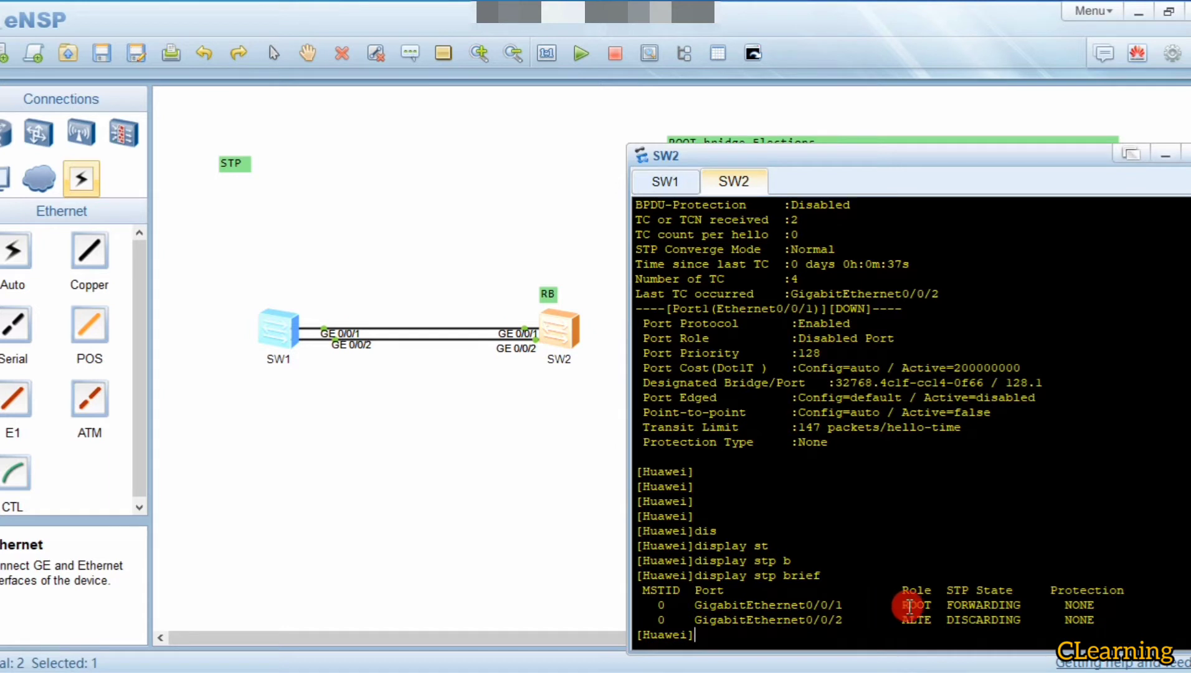
Highlight the root forwarding and alternate discarding ports and point out their GE links in the topology
drag(945, 604, 1171, 606)
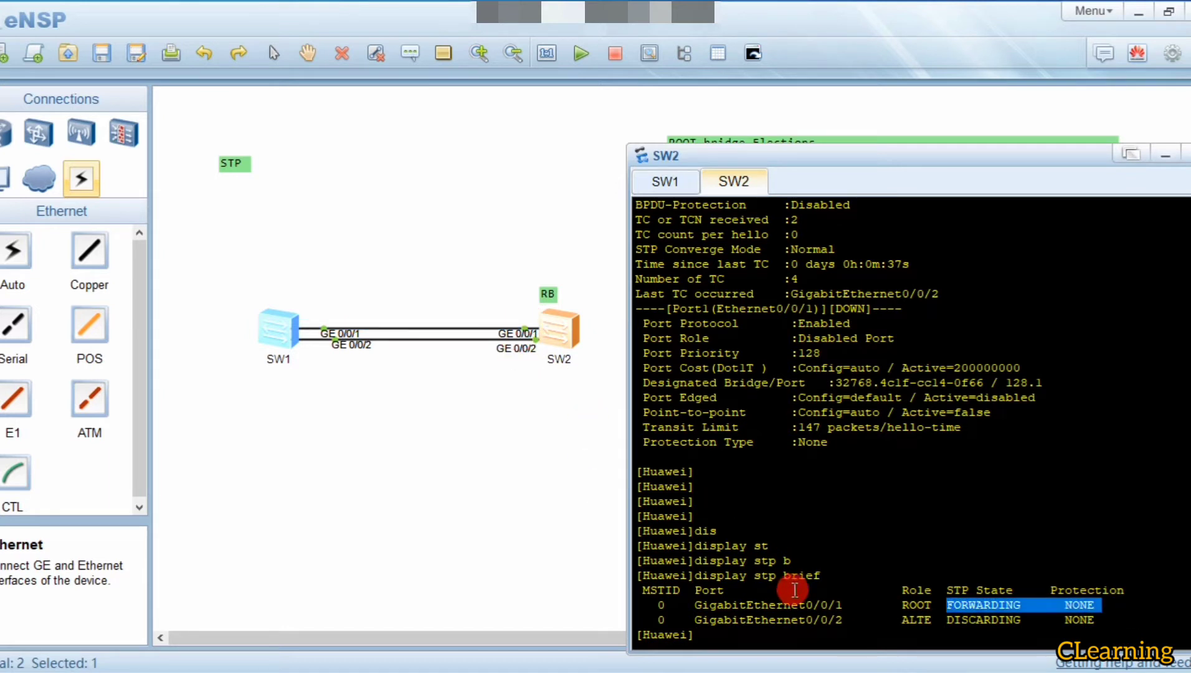
drag(872, 619, 1065, 623)
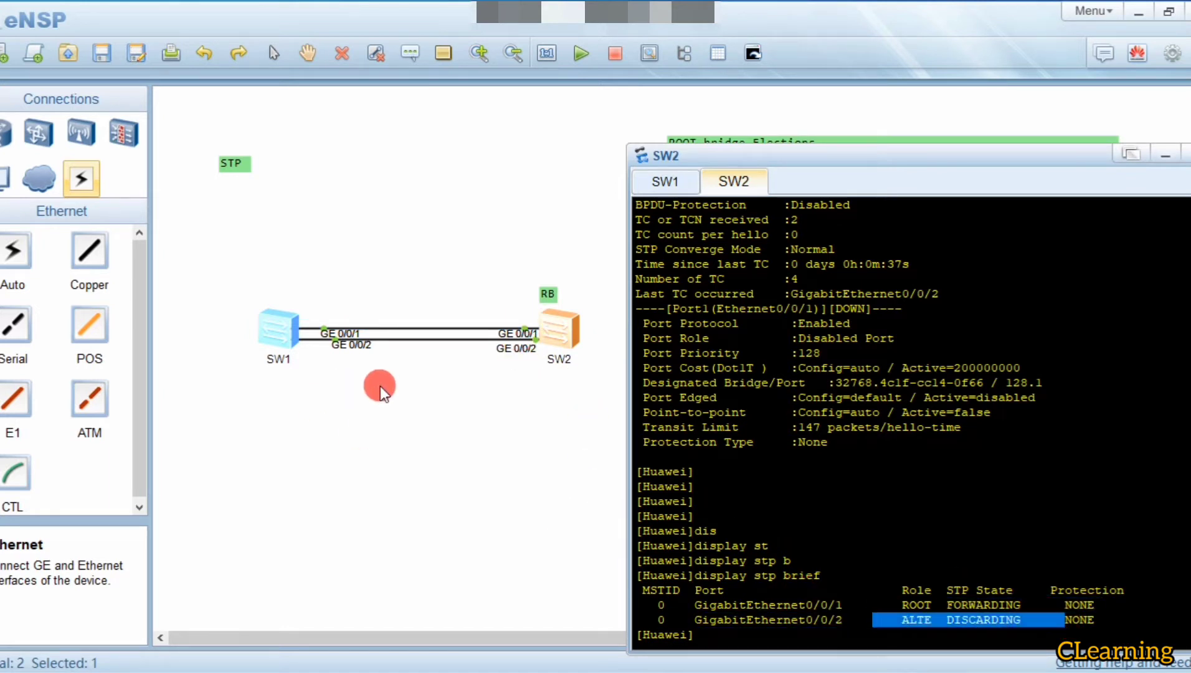
click(530, 340)
click(539, 330)
click(281, 330)
click(526, 328)
click(528, 340)
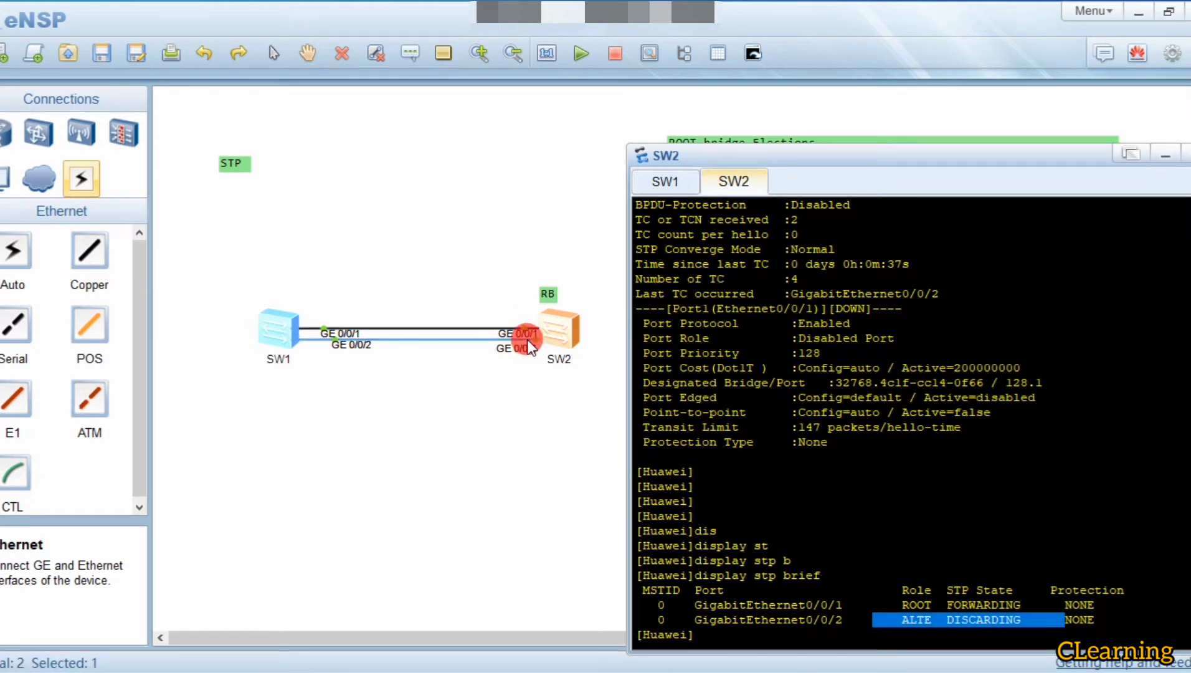
click(514, 348)
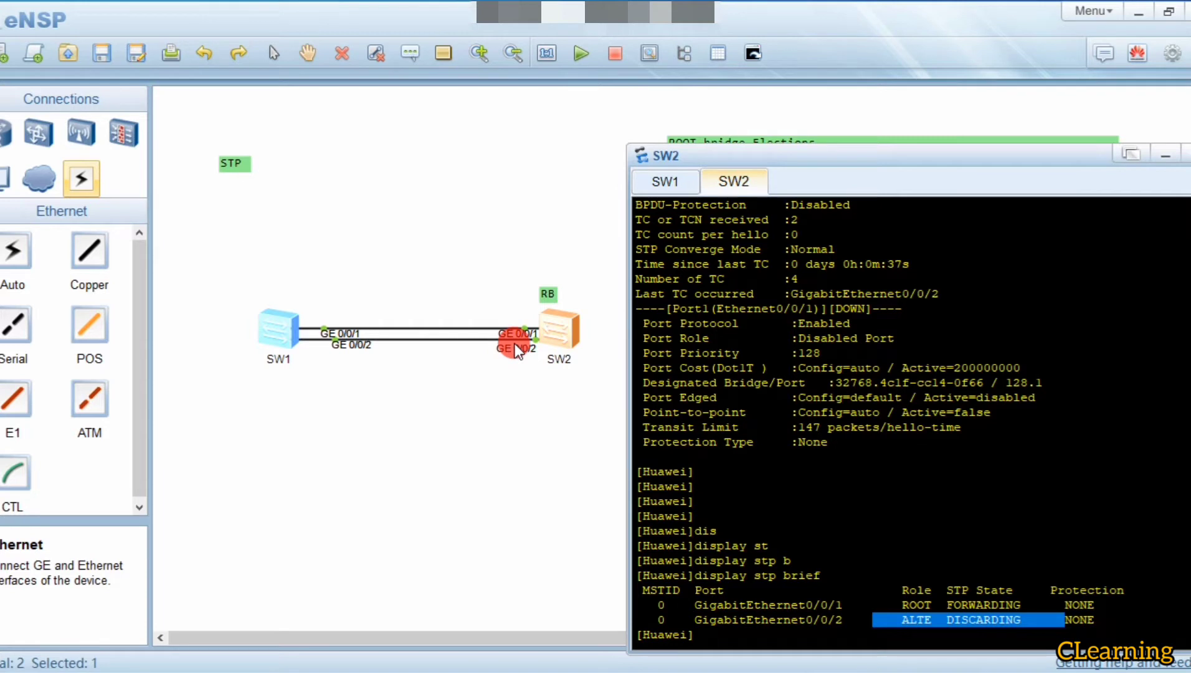
Re-highlight the GigabitEthernet0/0/1 root port row in SW2's summary
click(700, 599)
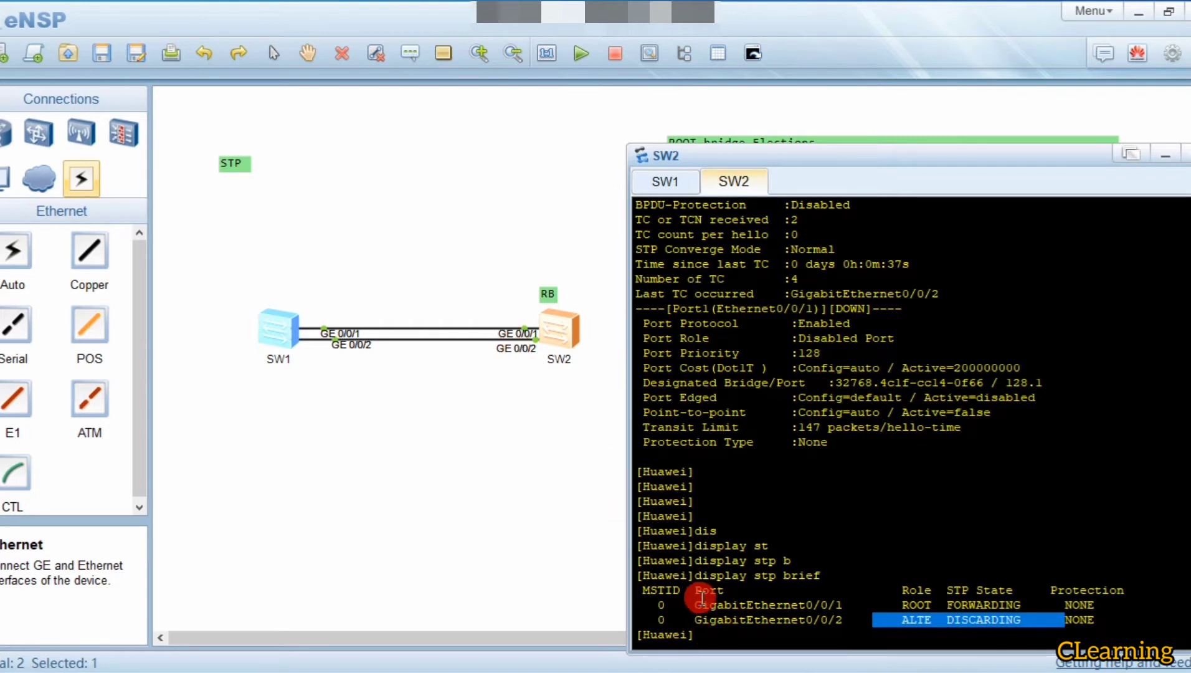
click(692, 603)
drag(692, 603, 932, 601)
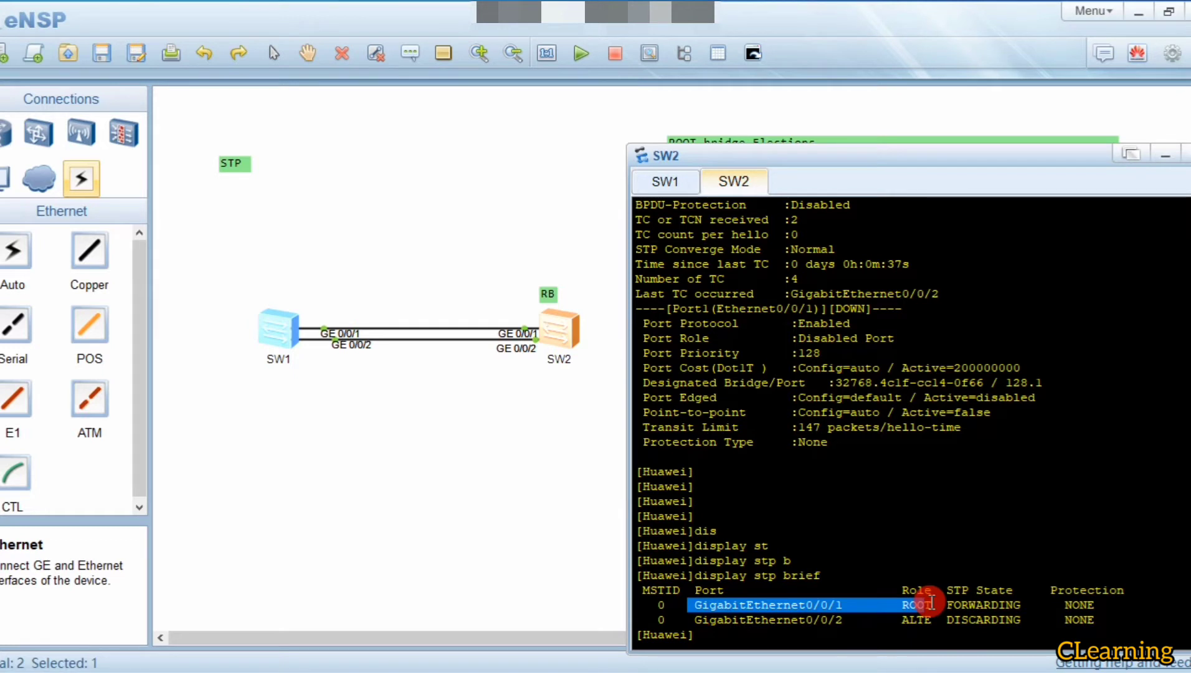
drag(932, 602, 917, 640)
click(917, 640)
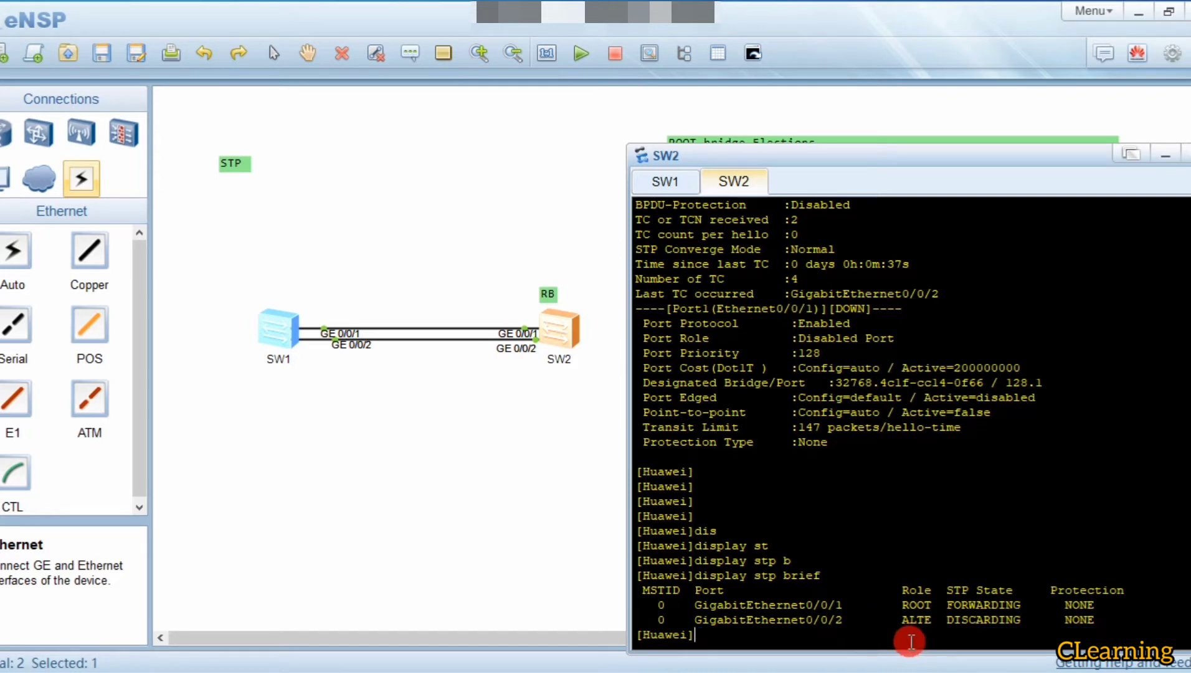
Shut down SW2's GigabitEthernet0/0/1 interface
text(int)
key(Tab)
text(g)
key(Tab)
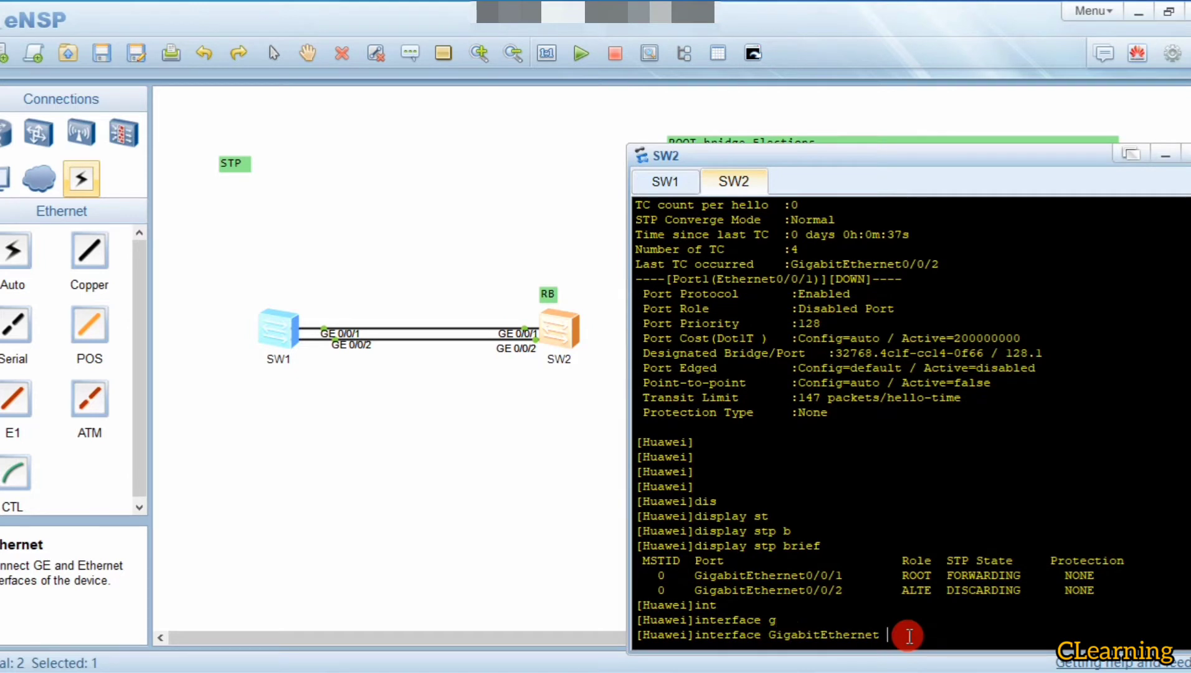
text(0/0/1)
key(Return)
text(un)
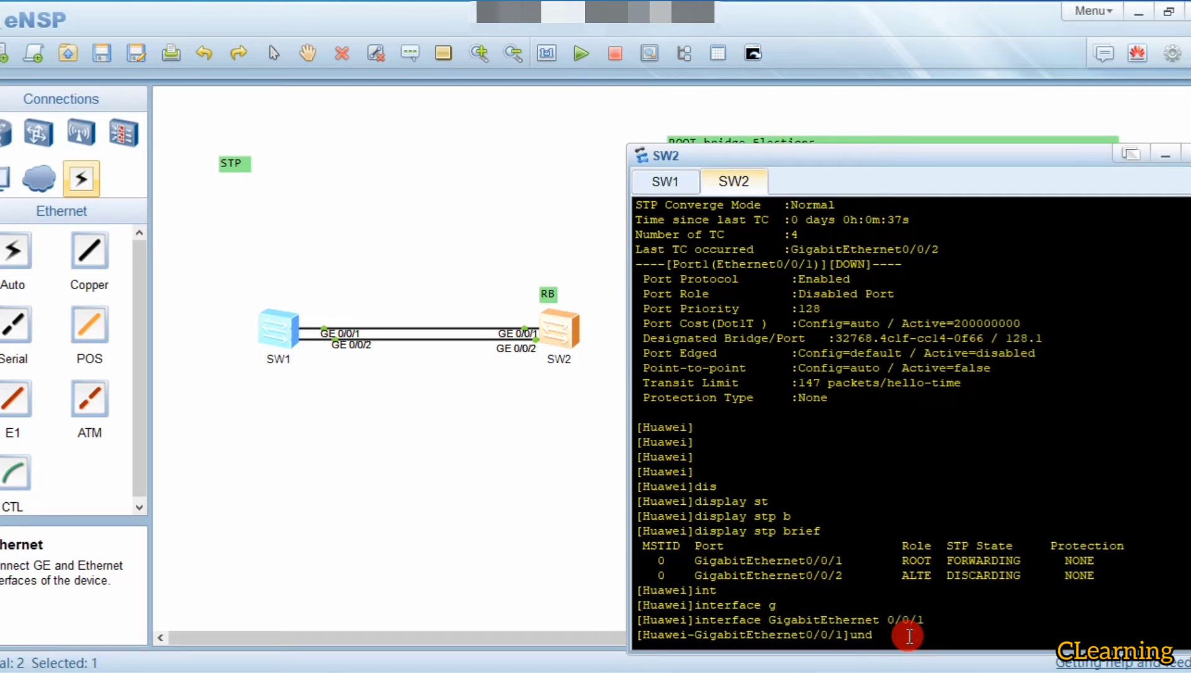
key(Tab)
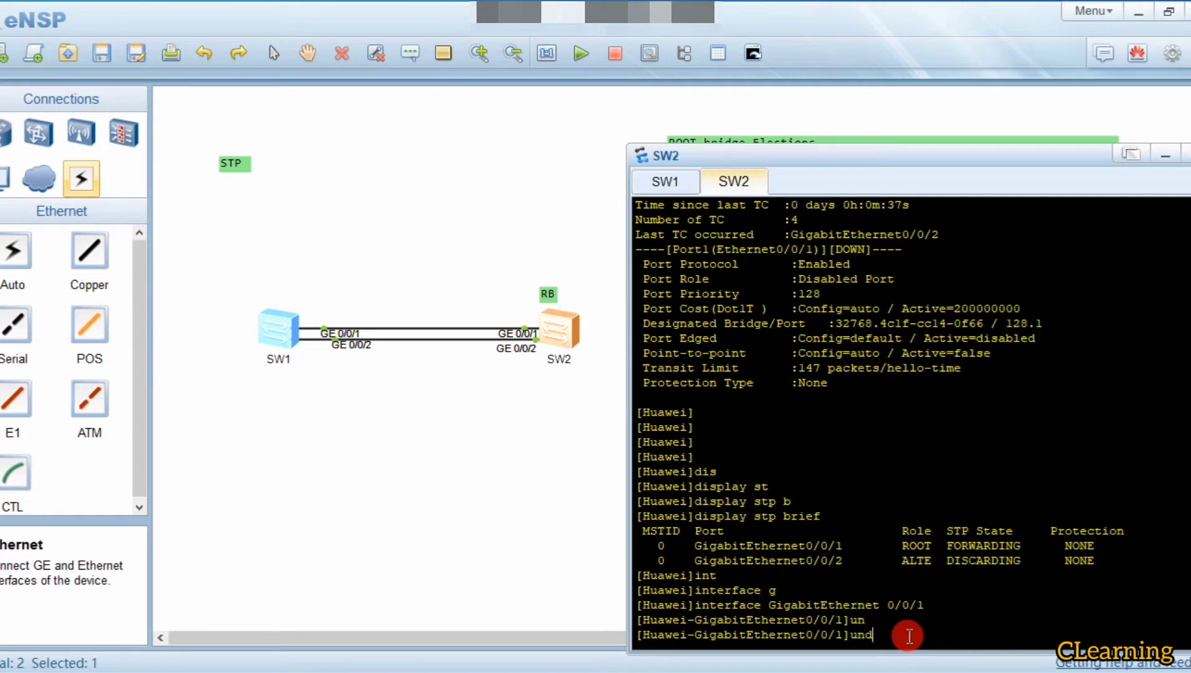
key(BackSpace)
key(BackSpace)
text(sh)
key(Tab)
key(Return)
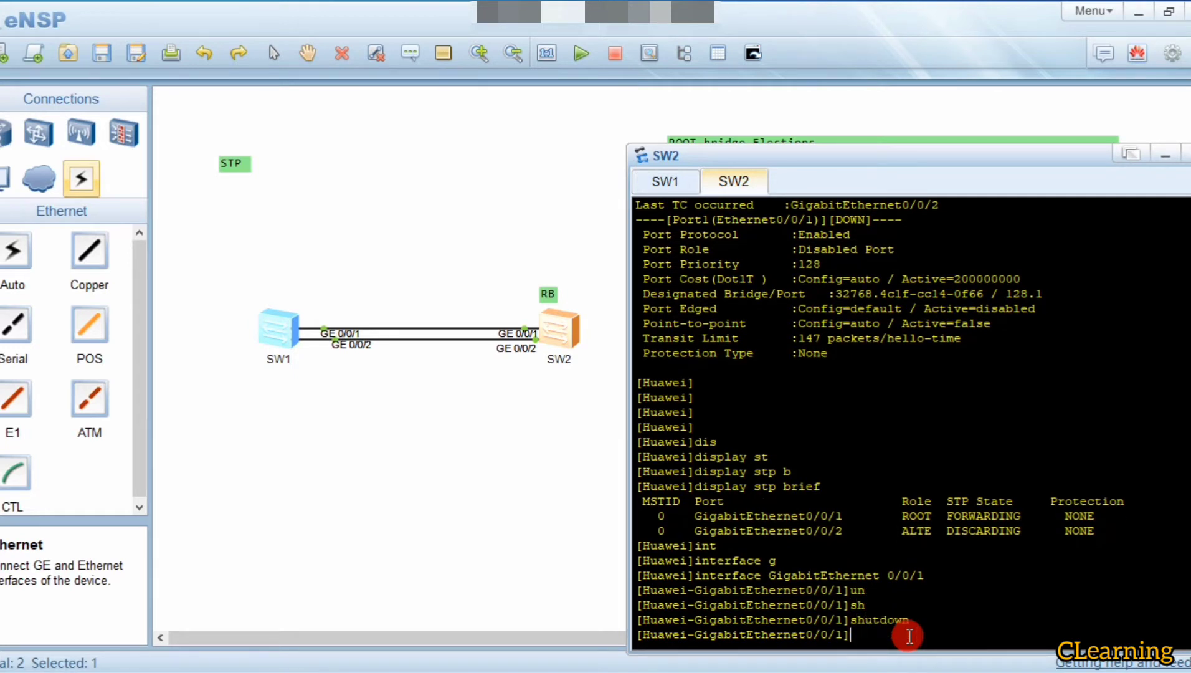
Run display stp brief and point out GigabitEthernet0/0/2 now root and forwarding
text(display stp brief)
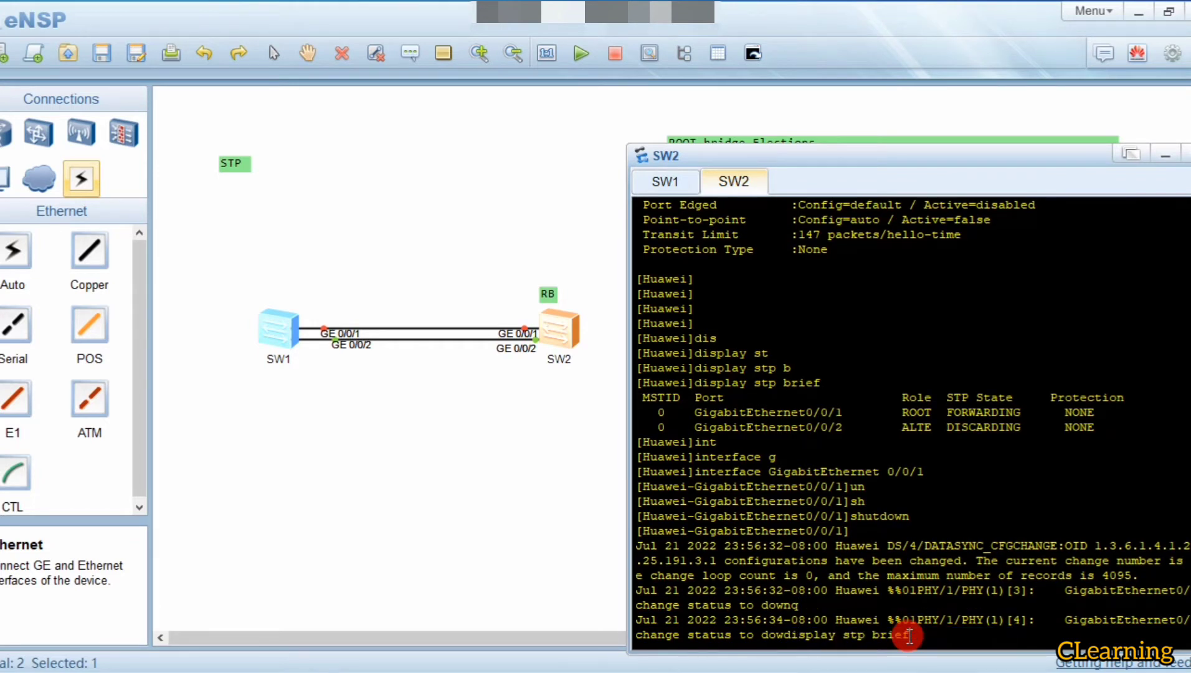
key(Return)
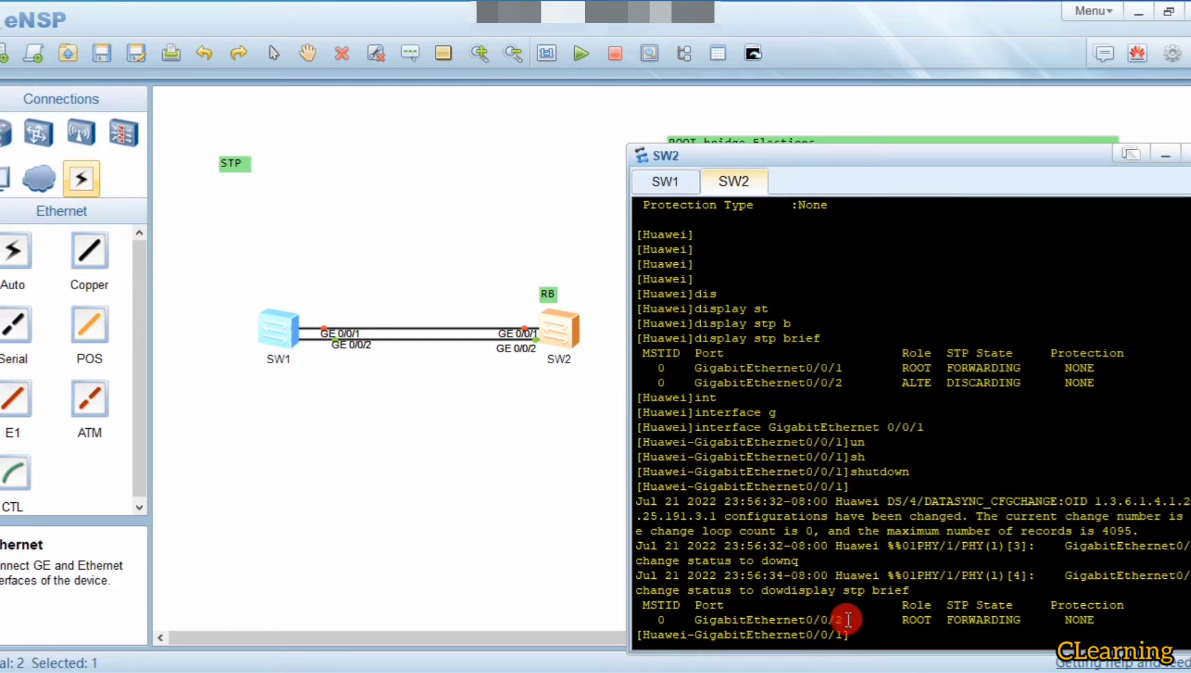
drag(912, 622, 1119, 624)
click(514, 332)
click(879, 639)
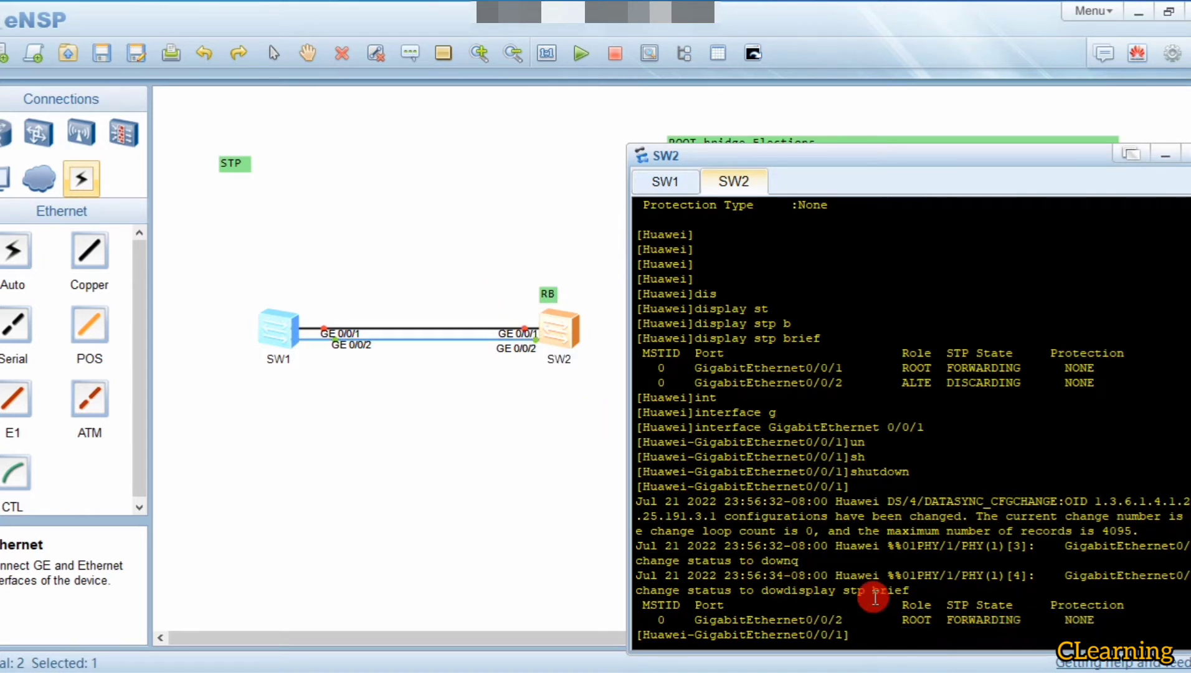
Re-enable GigabitEthernet0/0/1 with undo shutdown, quit, and rerun the STP summary
text(un)
key(Tab)
text(sh)
key(Tab)
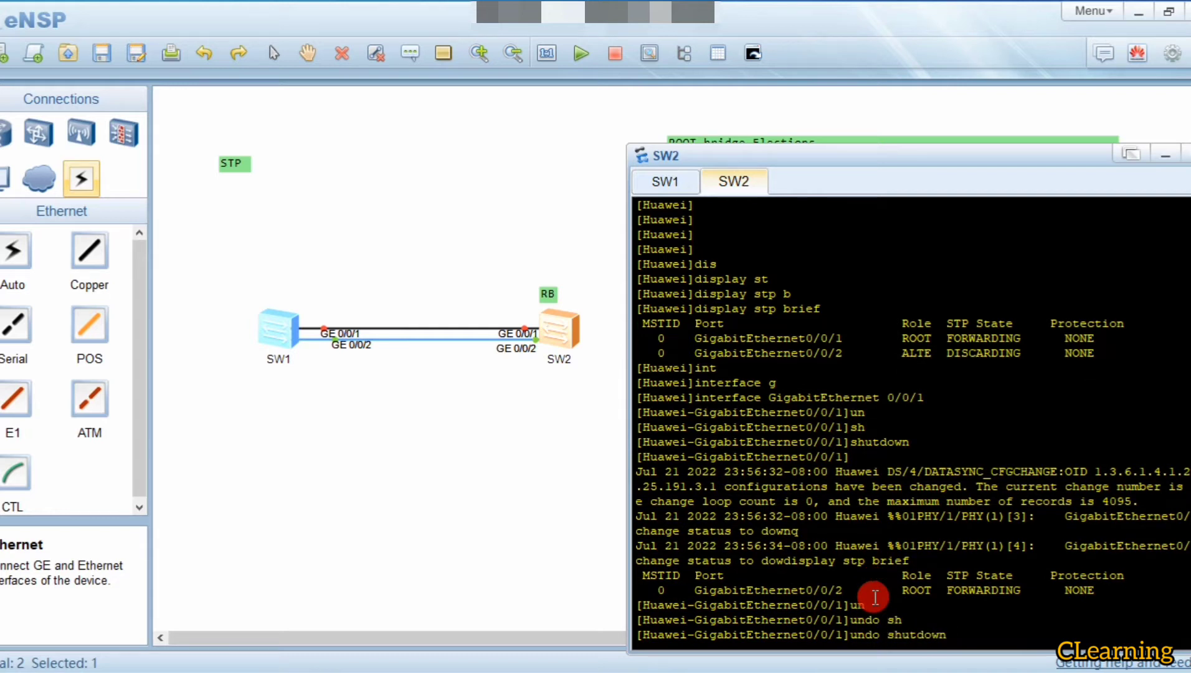
key(Return)
key(Return)
key(Return)
key(Return)
key(Return)
text(q)
key(Return)
key(Return)
key(Up)
key(Up)
key(Return)
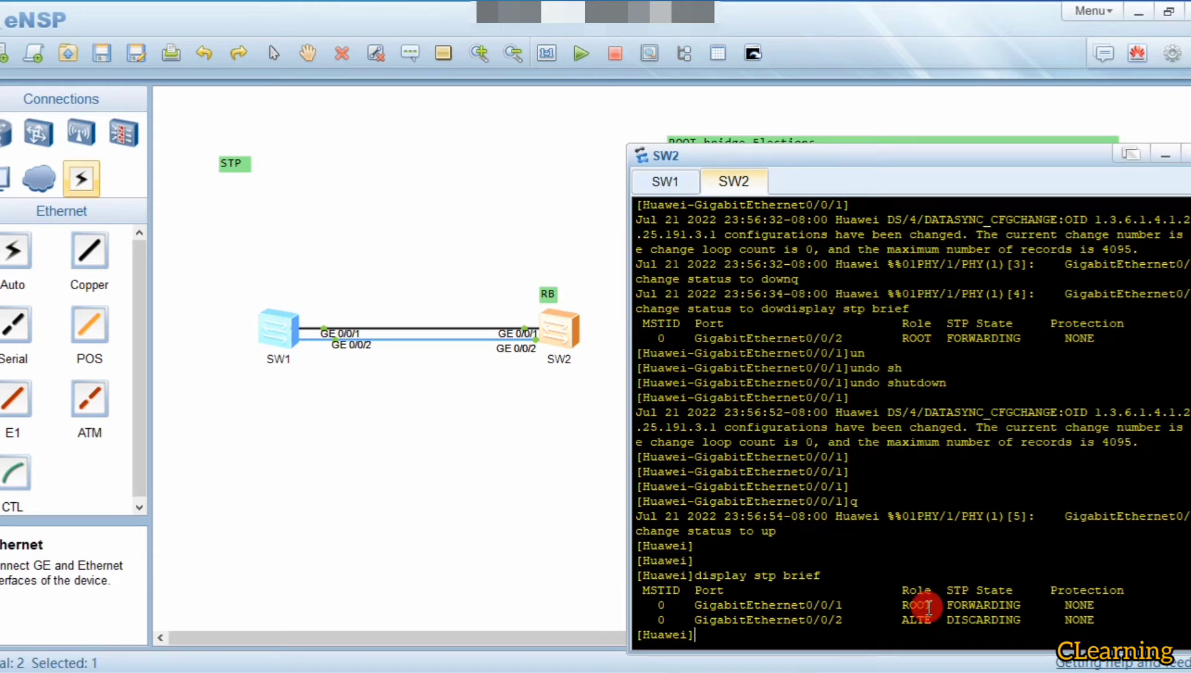
Highlight GigabitEthernet0/0/1 restored as root port, then move aside and close the SW2 console
drag(931, 607, 747, 607)
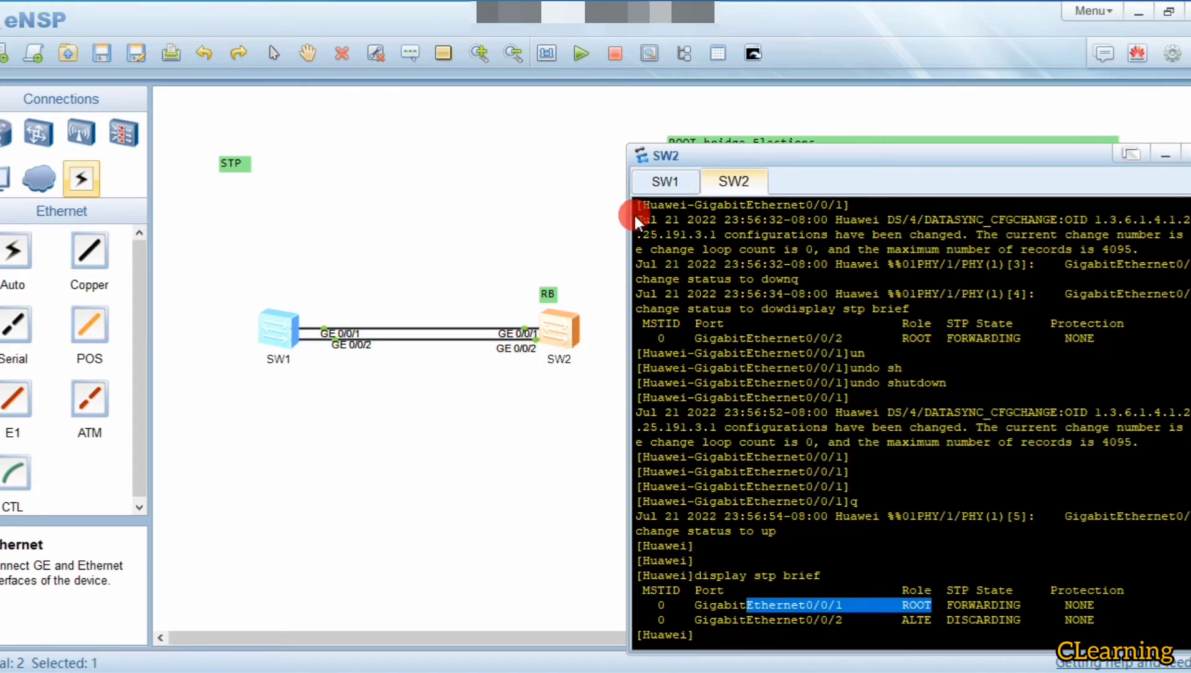
drag(733, 149, 521, 155)
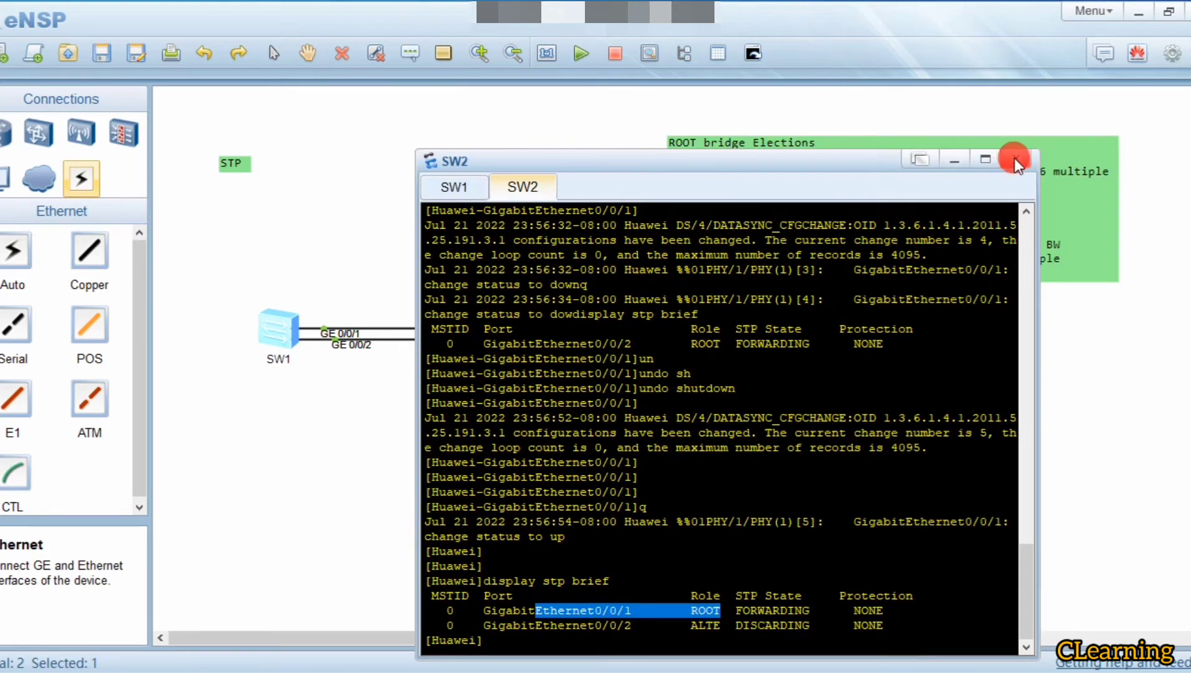
click(1014, 157)
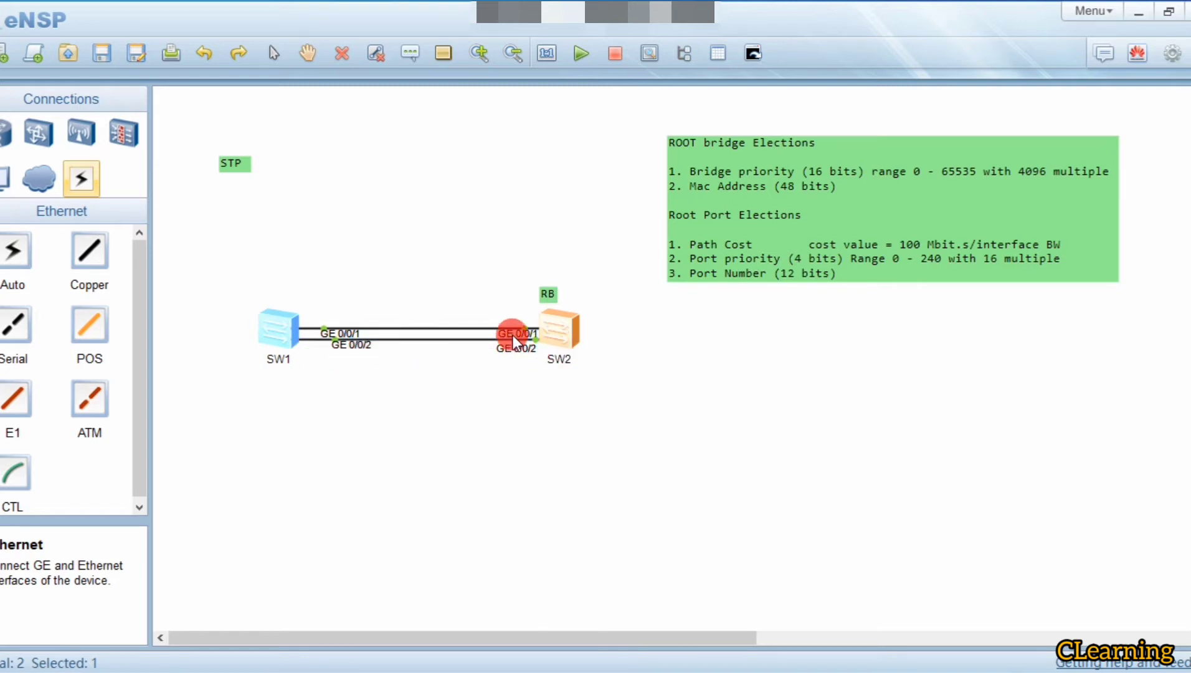
Show SW2's detailed STP information, highlighting the port cost and Dot1T cost standard
double_click(555, 328)
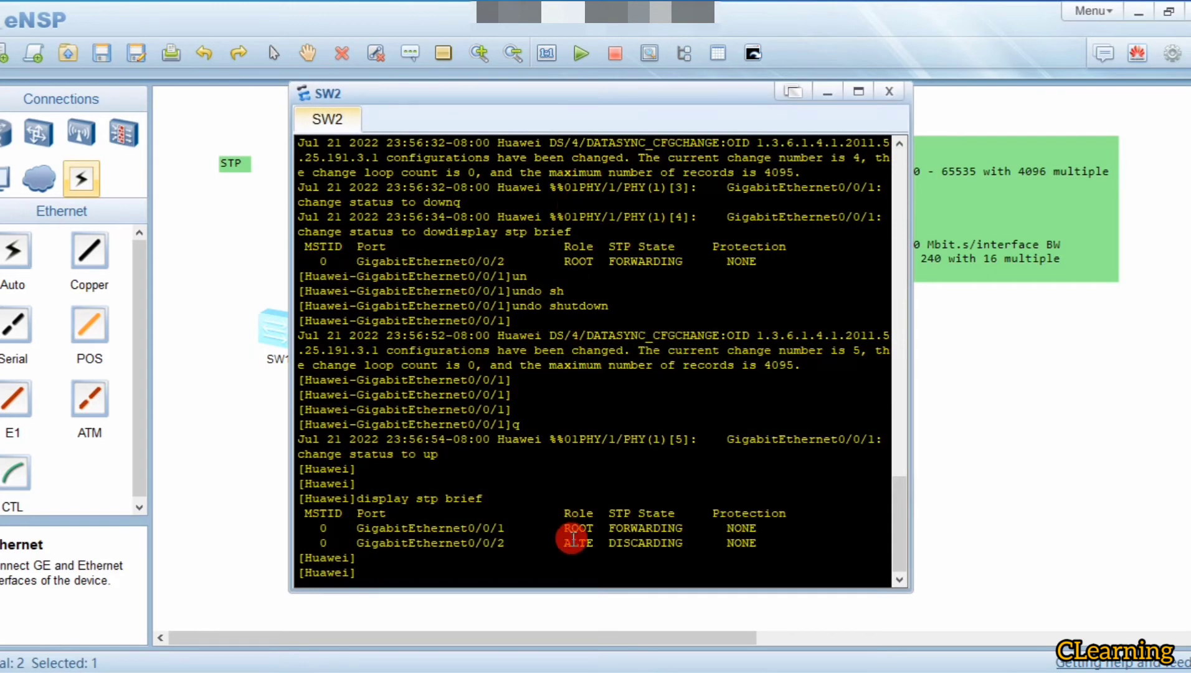
text(dis st)
key(Tab)
text(p)
key(Return)
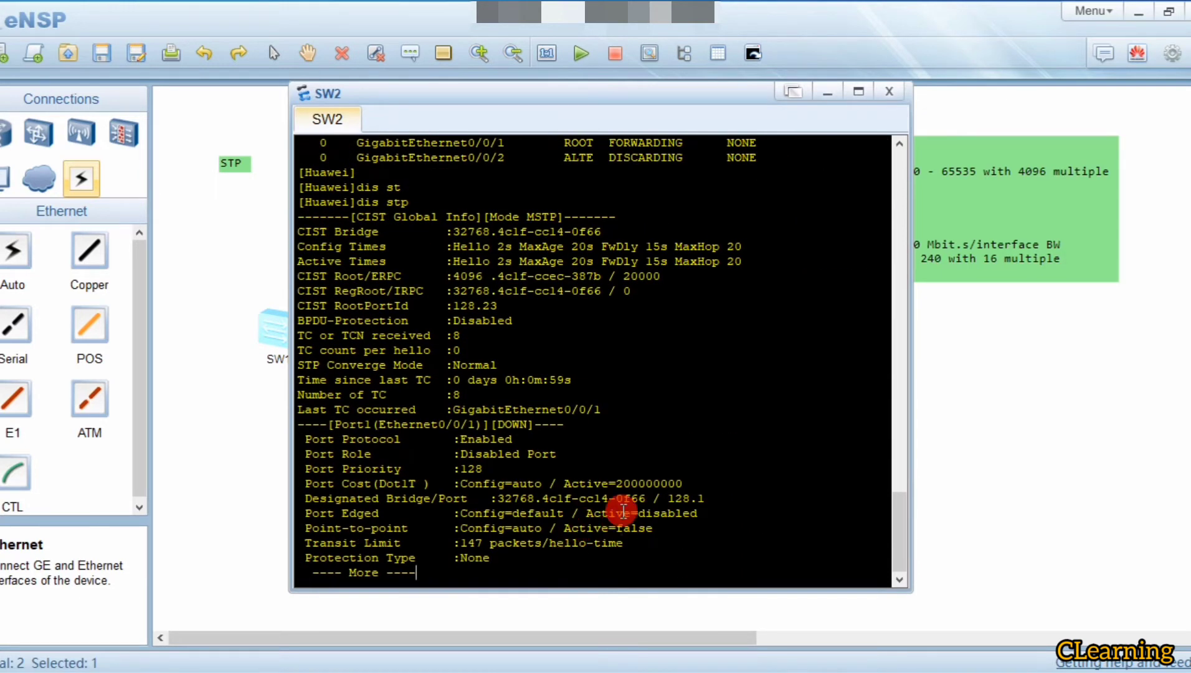
drag(688, 483, 299, 483)
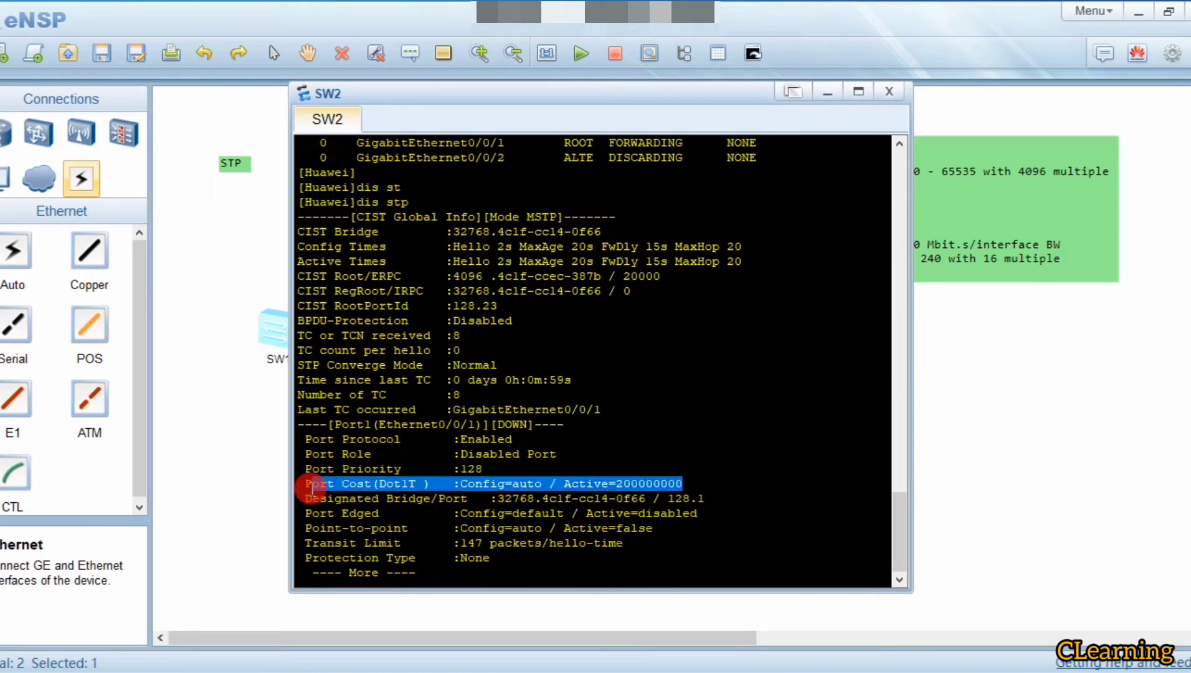
click(399, 483)
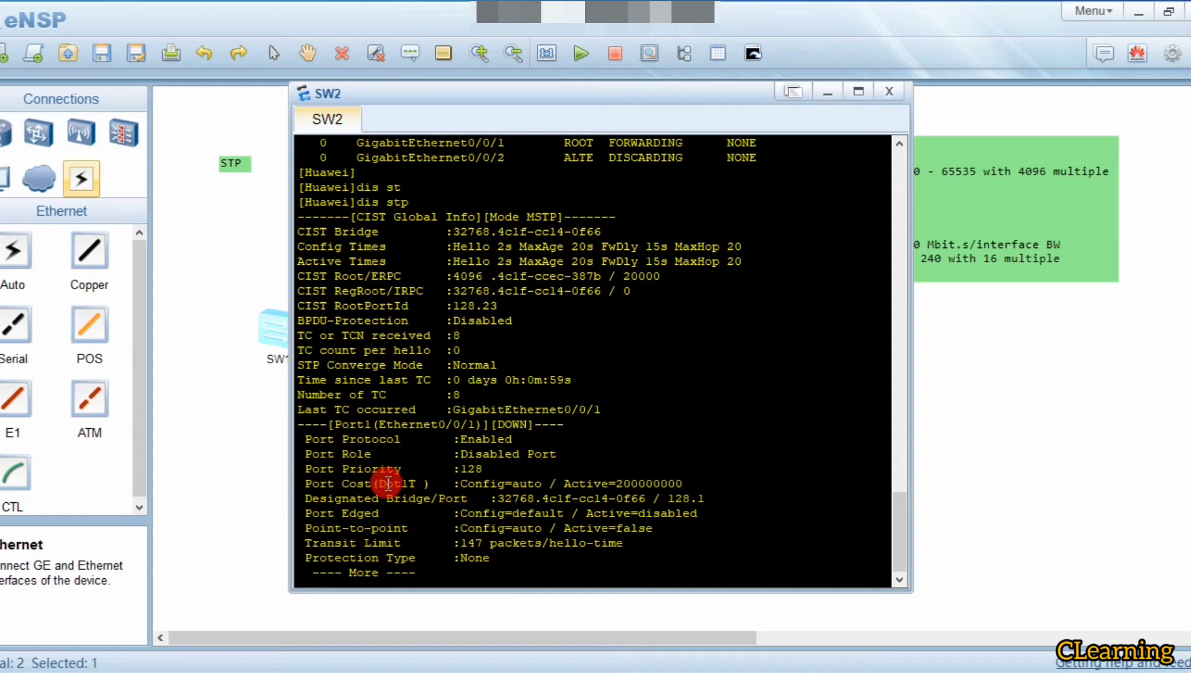
drag(379, 483, 689, 483)
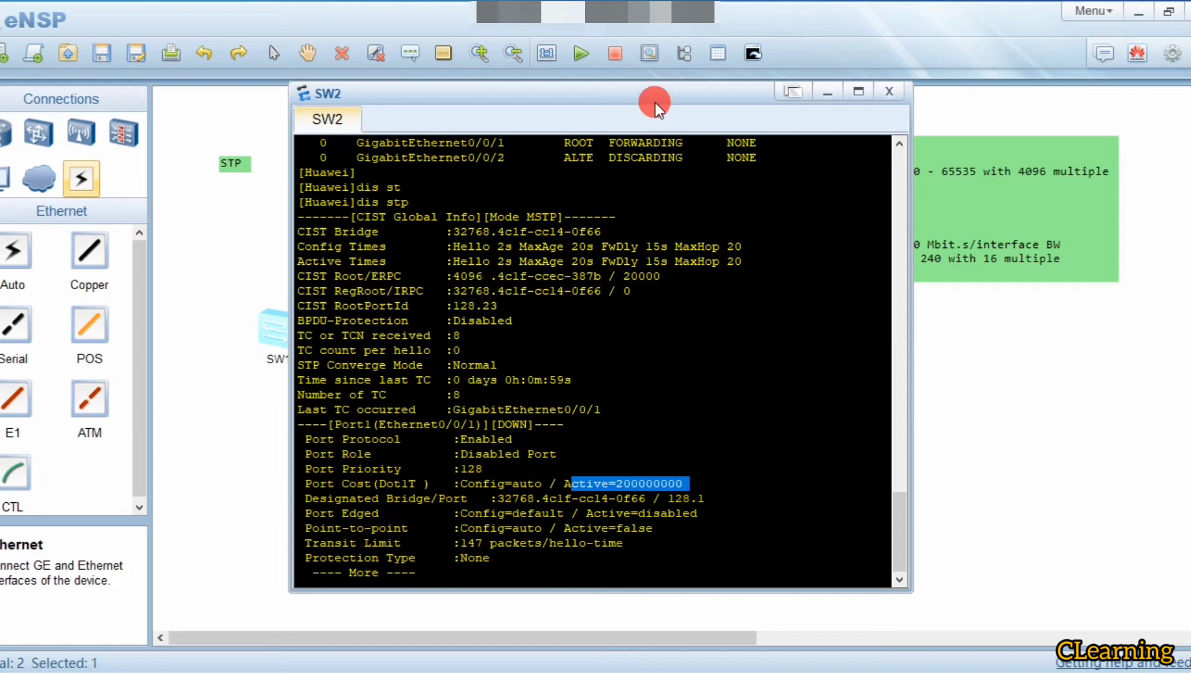
drag(655, 102, 648, 222)
click(822, 213)
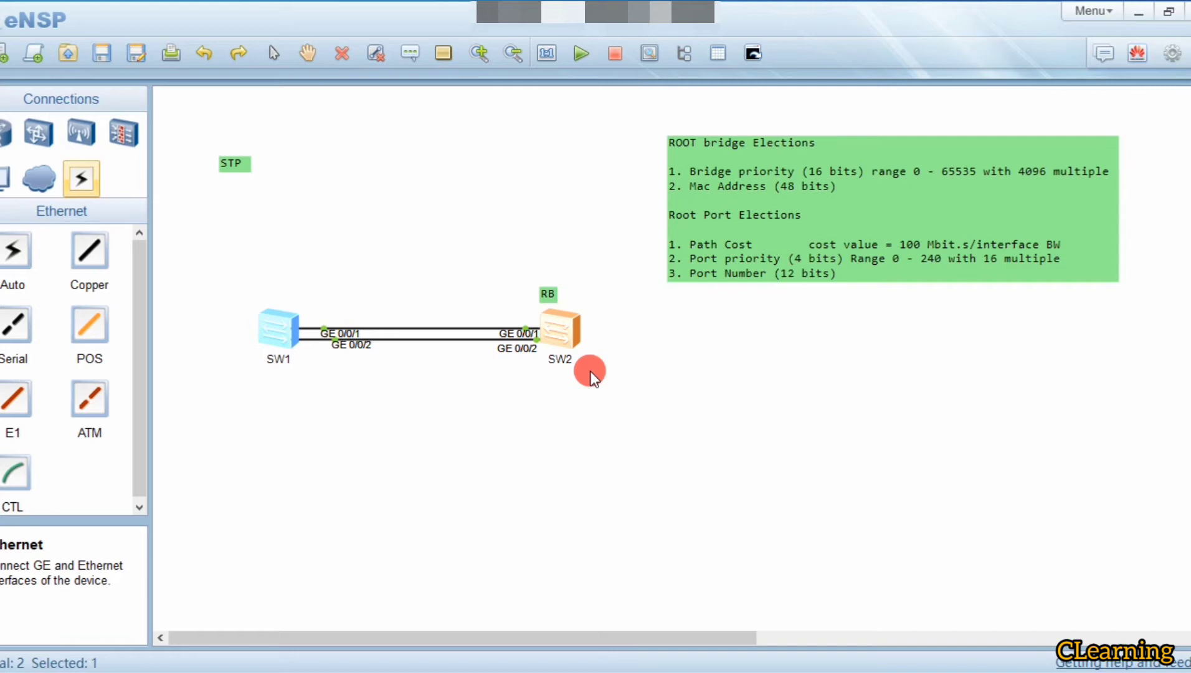
Run display stp brief and highlight the Port Cost line and GigabitEthernet0/0/2
double_click(564, 330)
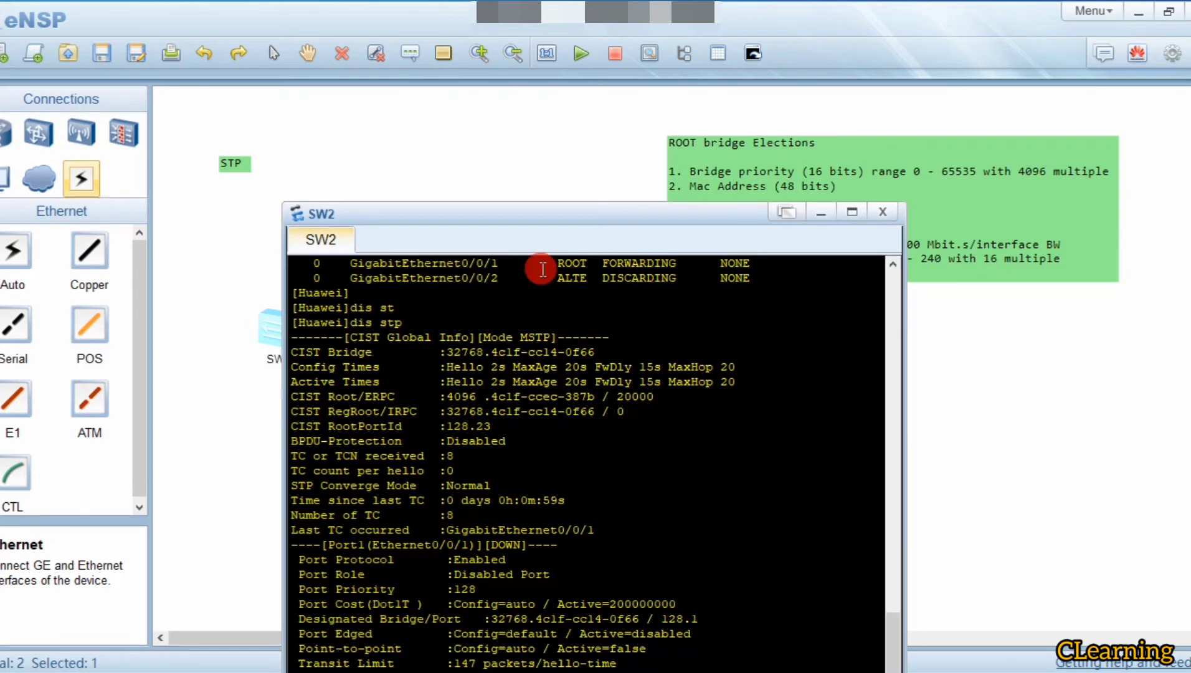
drag(493, 215, 923, 177)
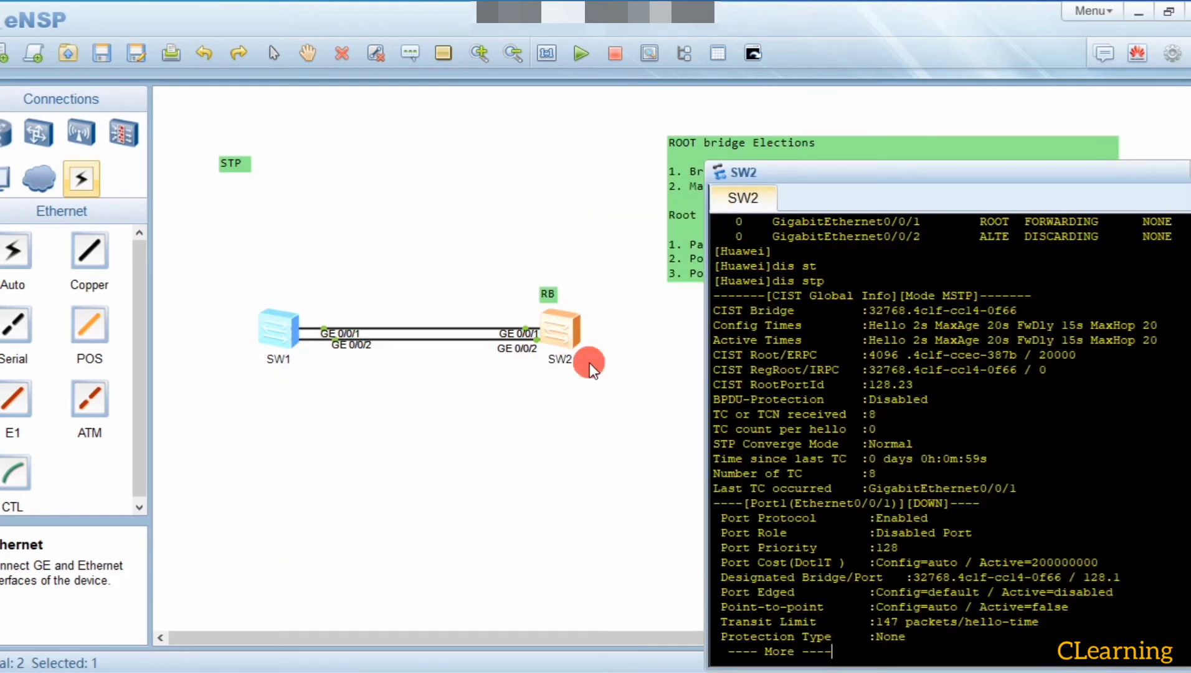
key(Return)
key(Return)
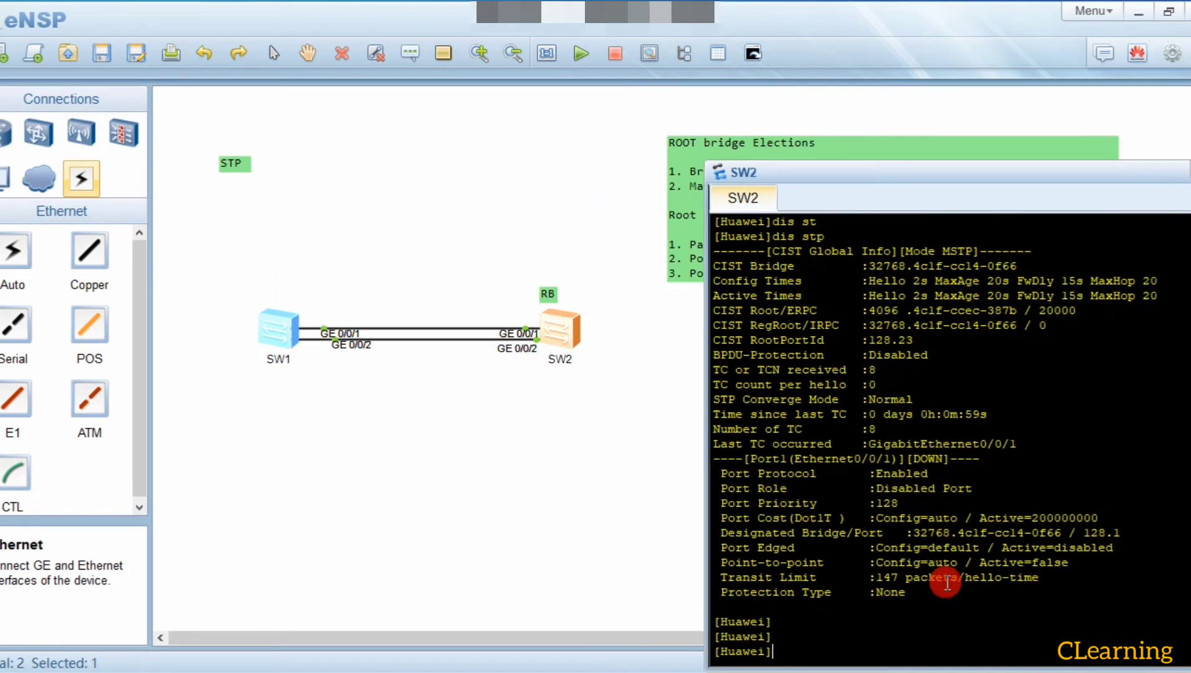
key(Up)
key(BackSpace)
key(BackSpace)
key(BackSpace)
key(BackSpace)
key(BackSpace)
key(BackSpace)
key(BackSpace)
text(display stp brief)
key(Return)
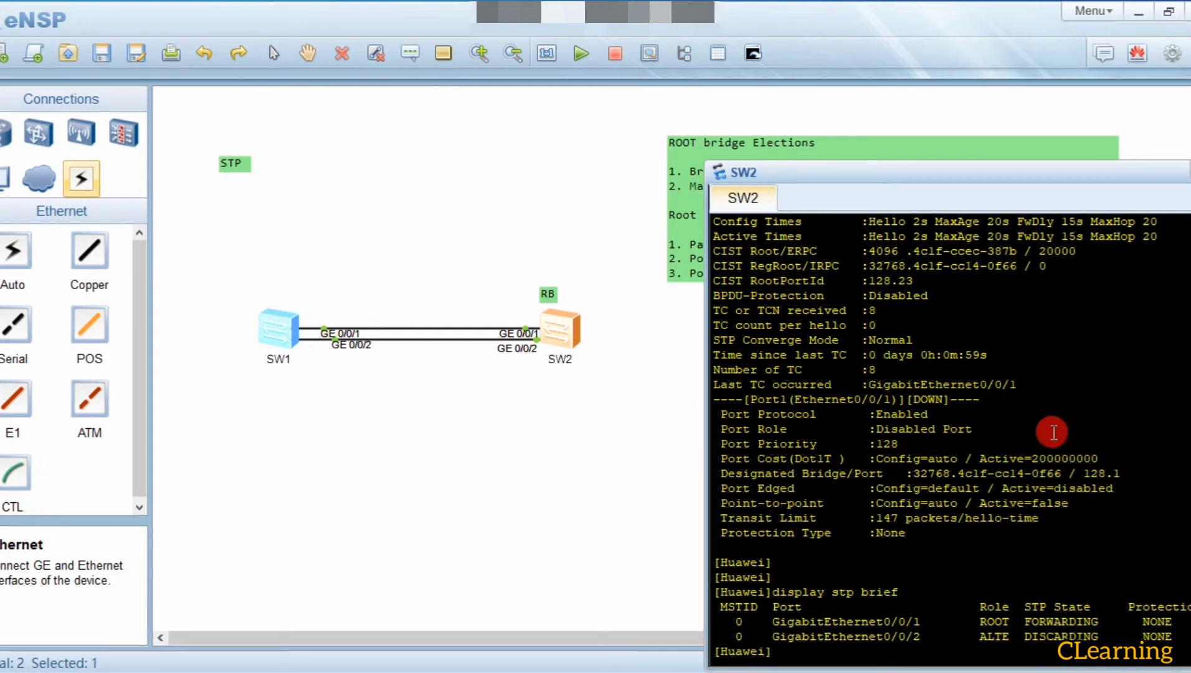
drag(1102, 458, 712, 457)
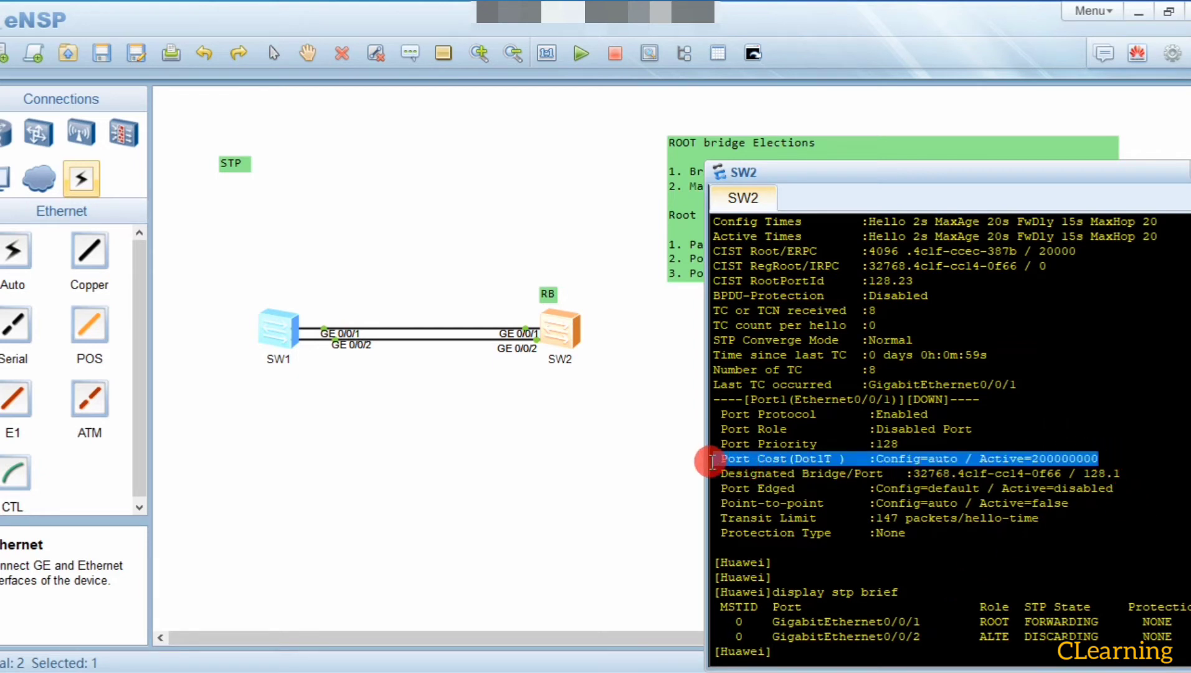
click(832, 657)
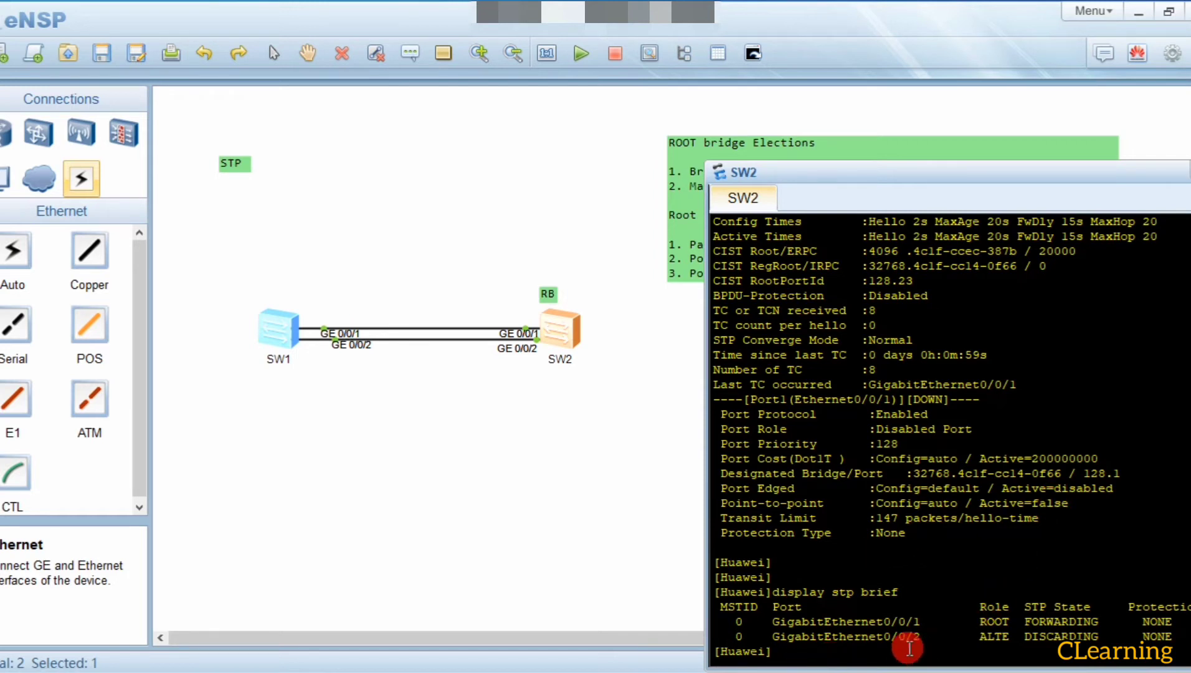
drag(928, 636, 770, 636)
Highlight alternate port GigabitEthernet0/0/2 and reposition the SW2 console around the notes
click(791, 646)
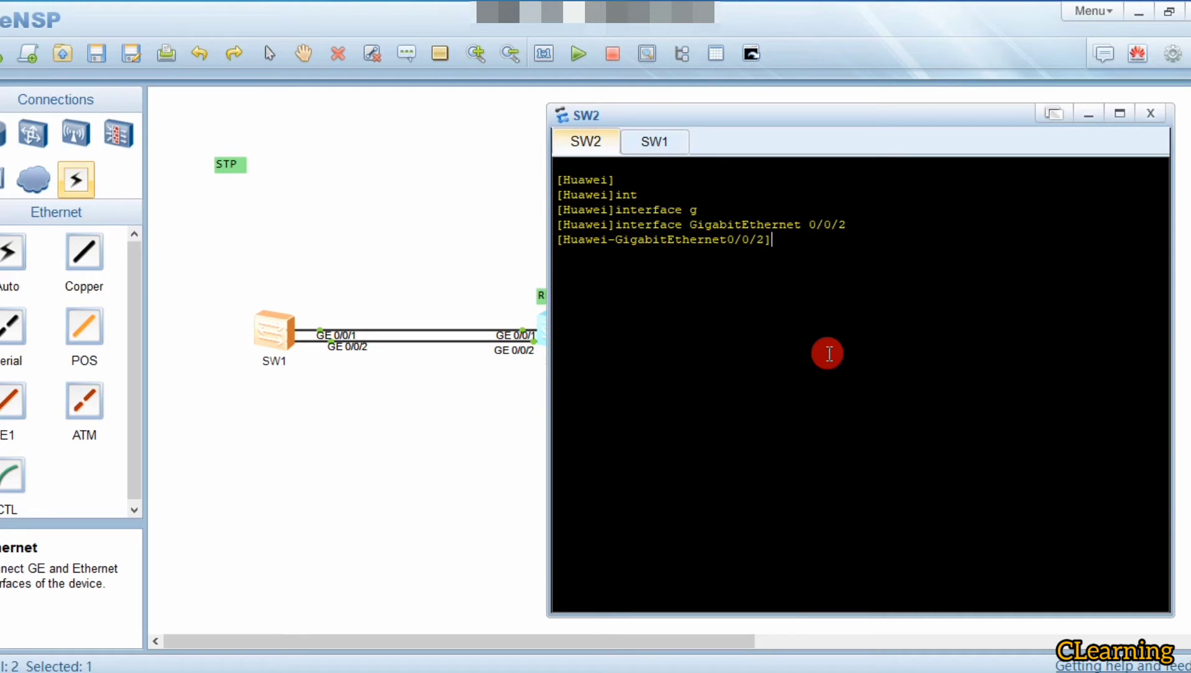
drag(756, 113, 744, 443)
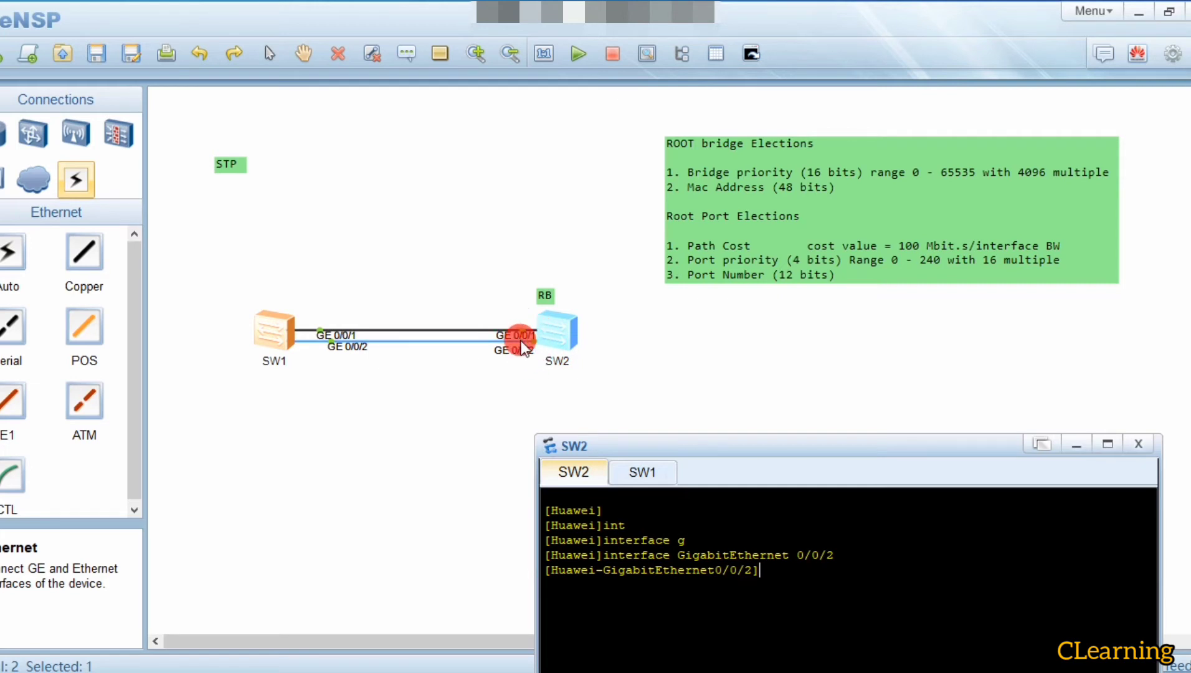
drag(677, 444, 796, 170)
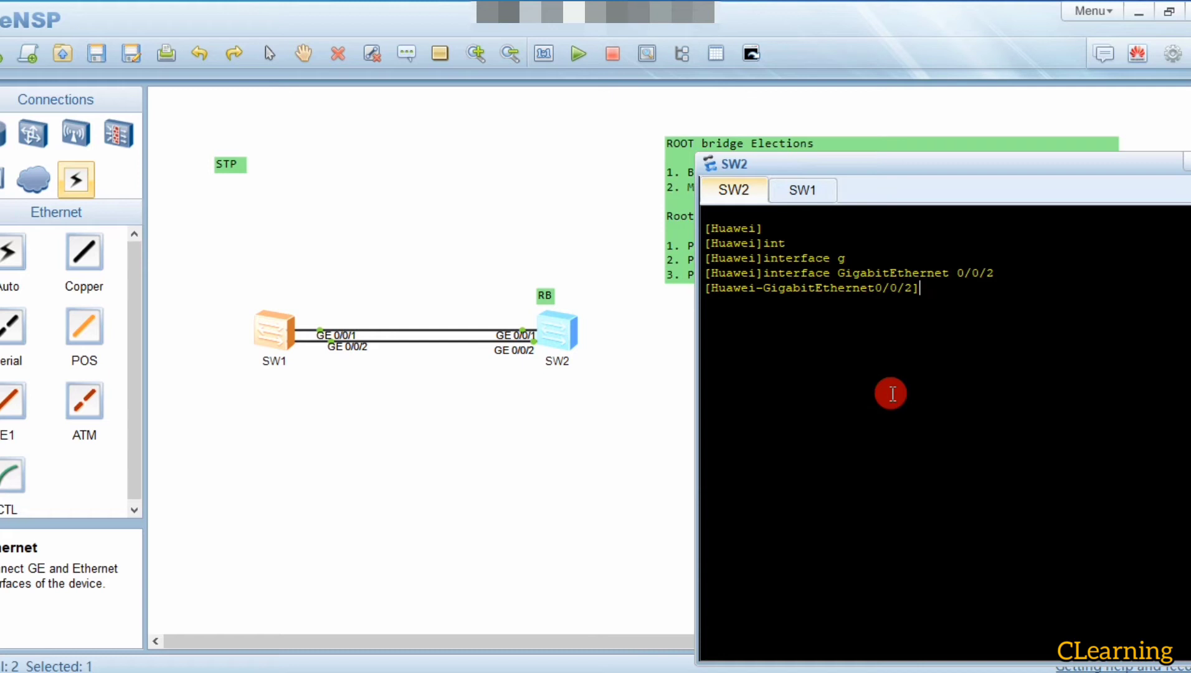
Set stp cost 2000 on GigabitEthernet0/0/2 and leave interface view
text(st)
key(Tab)
text(cos)
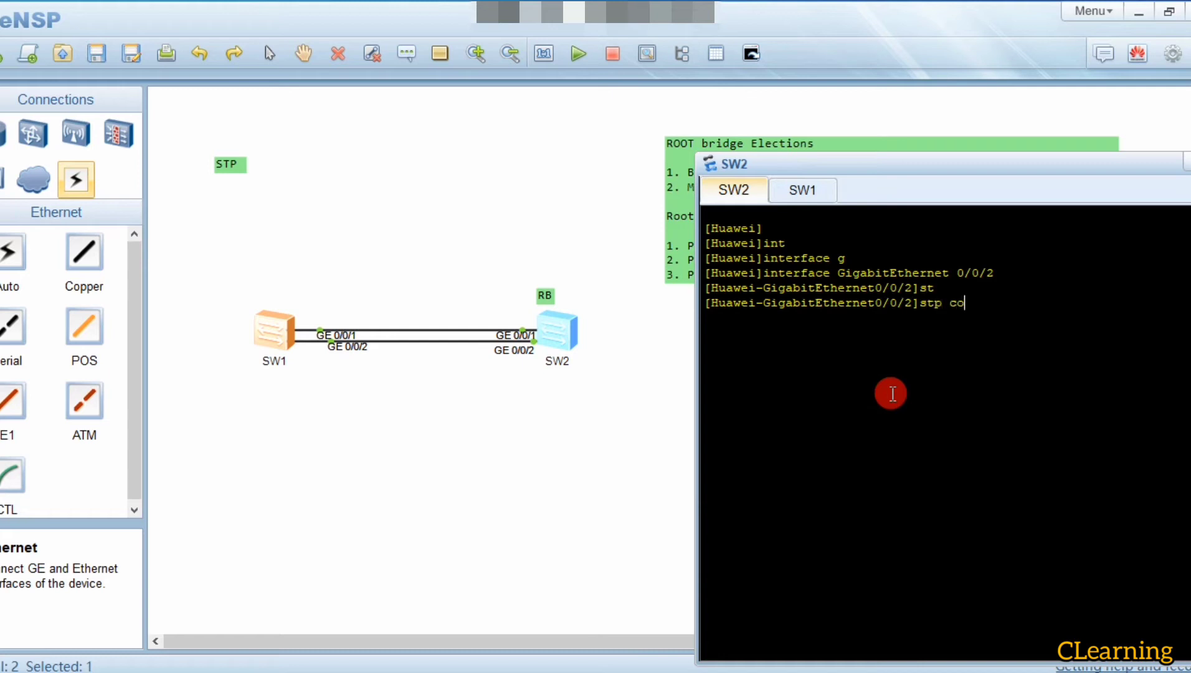
key(Tab)
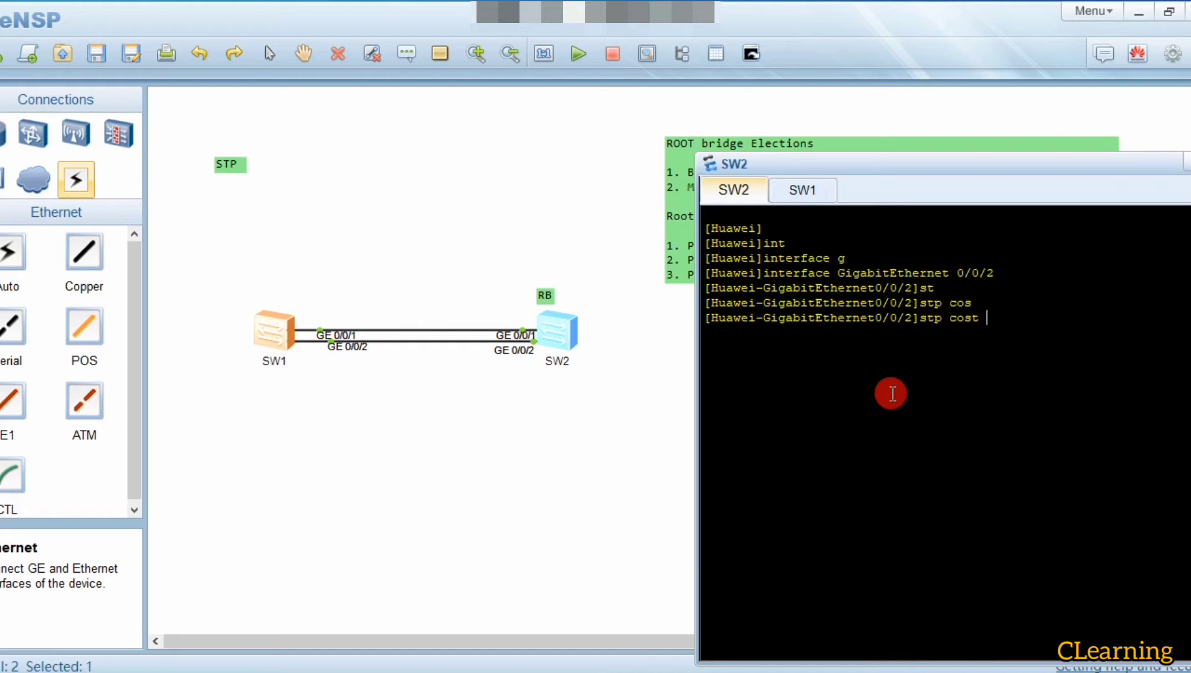
text(2000)
key(Return)
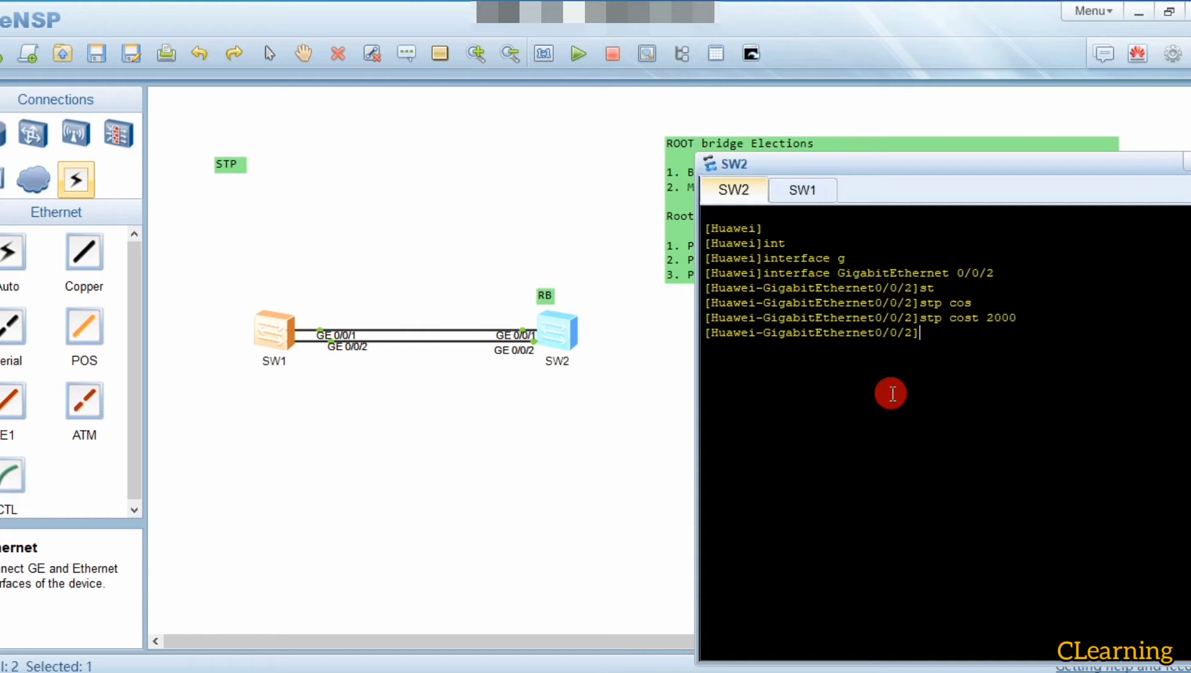
text(q)
key(Return)
key(Return)
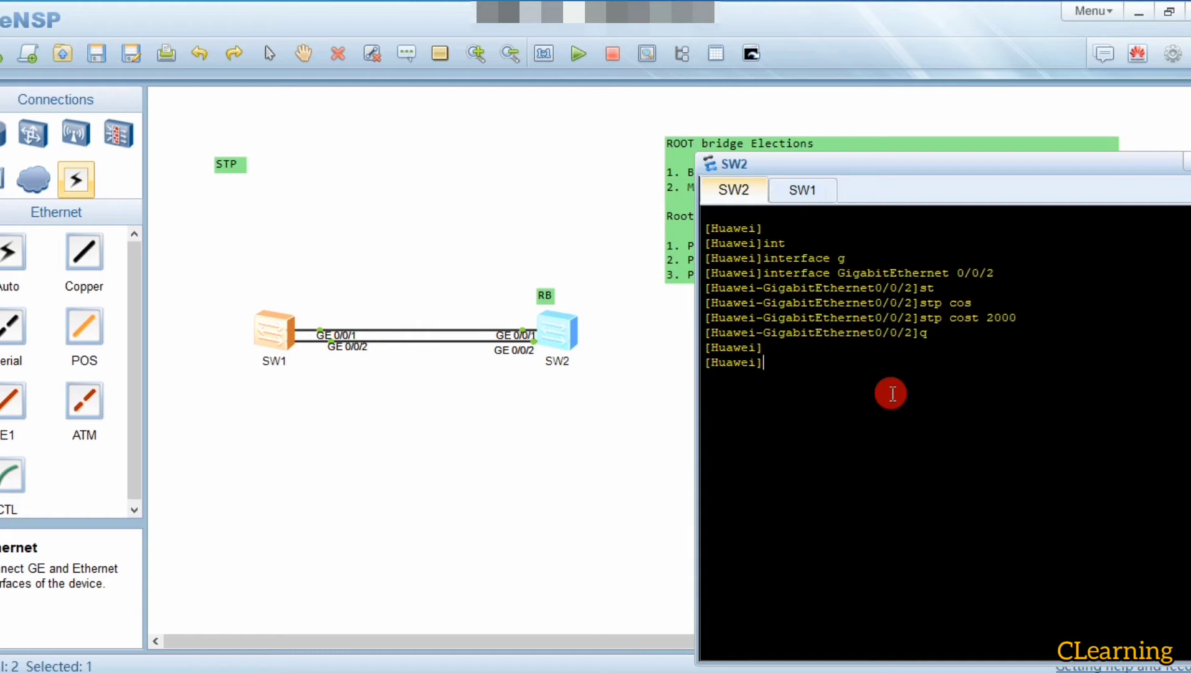
Attempt the STP brief summary, mistyping display as 'dsi'
text(st)
key(Tab)
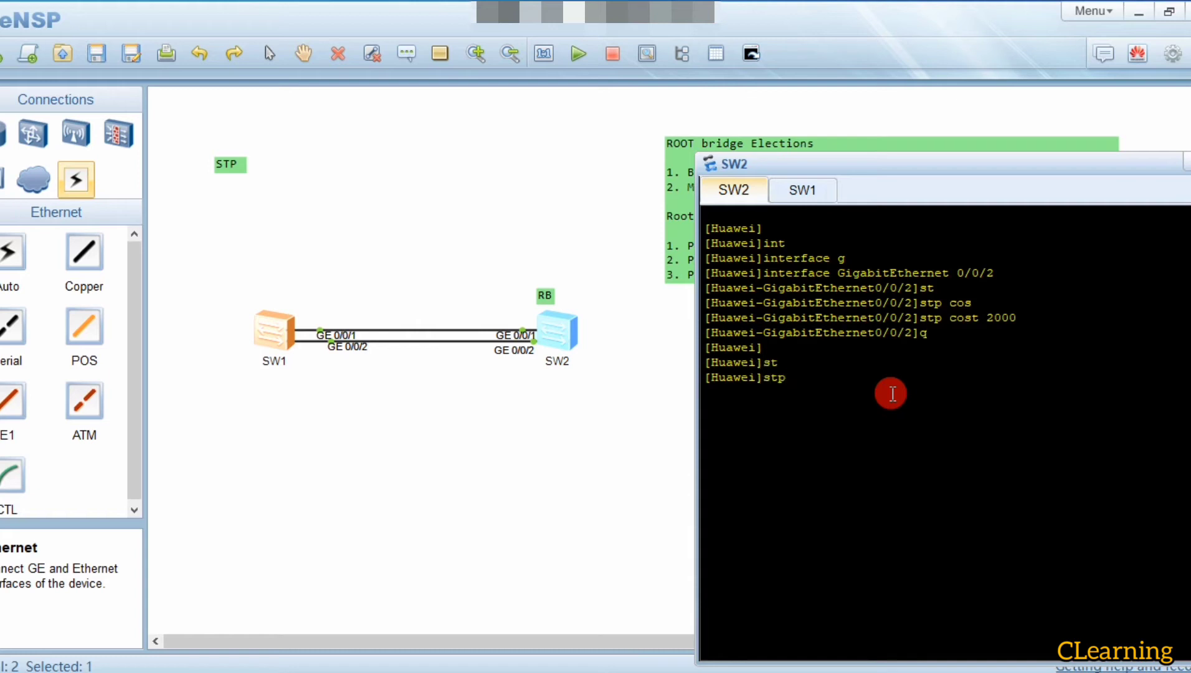
key(BackSpace)
key(BackSpace)
key(BackSpace)
key(BackSpace)
text(dsi)
key(Tab)
text(st)
key(Tab)
text(b)
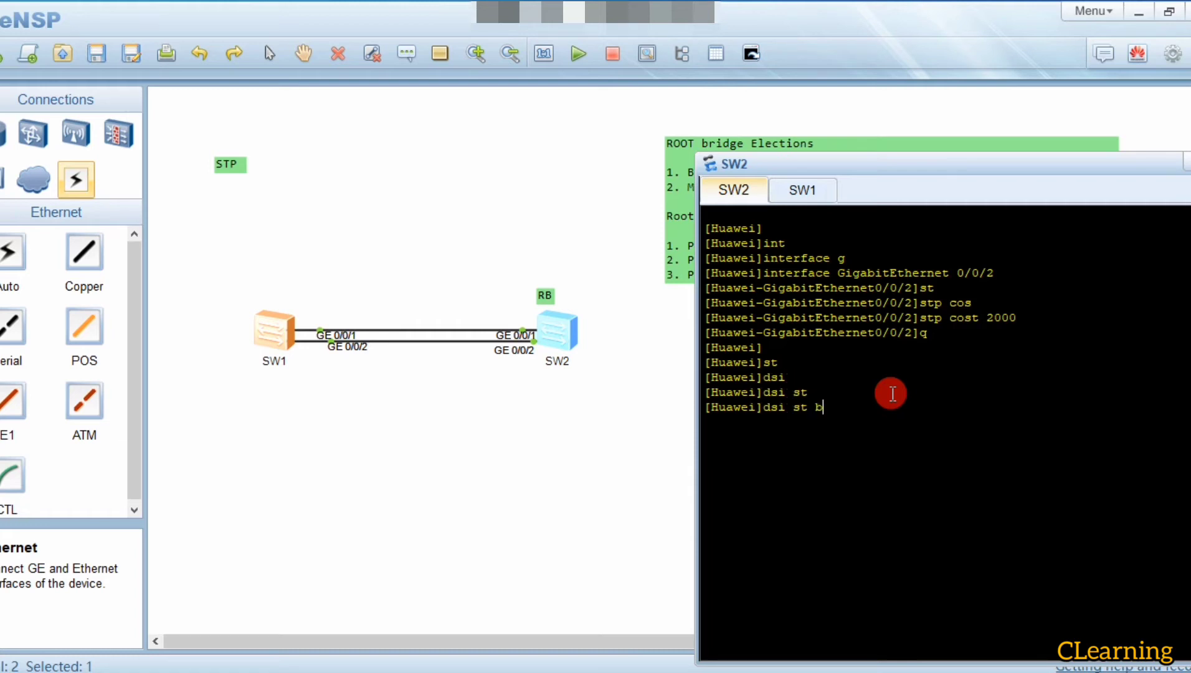
key(Return)
Run display stp brief correctly, confirming GigabitEthernet0/0/1 stays root port
key(Up)
key(BackSpace)
key(BackSpace)
key(BackSpace)
key(BackSpace)
key(BackSpace)
key(BackSpace)
key(BackSpace)
key(BackSpace)
text(dis)
key(Tab)
text(st)
key(Tab)
text(b)
key(Tab)
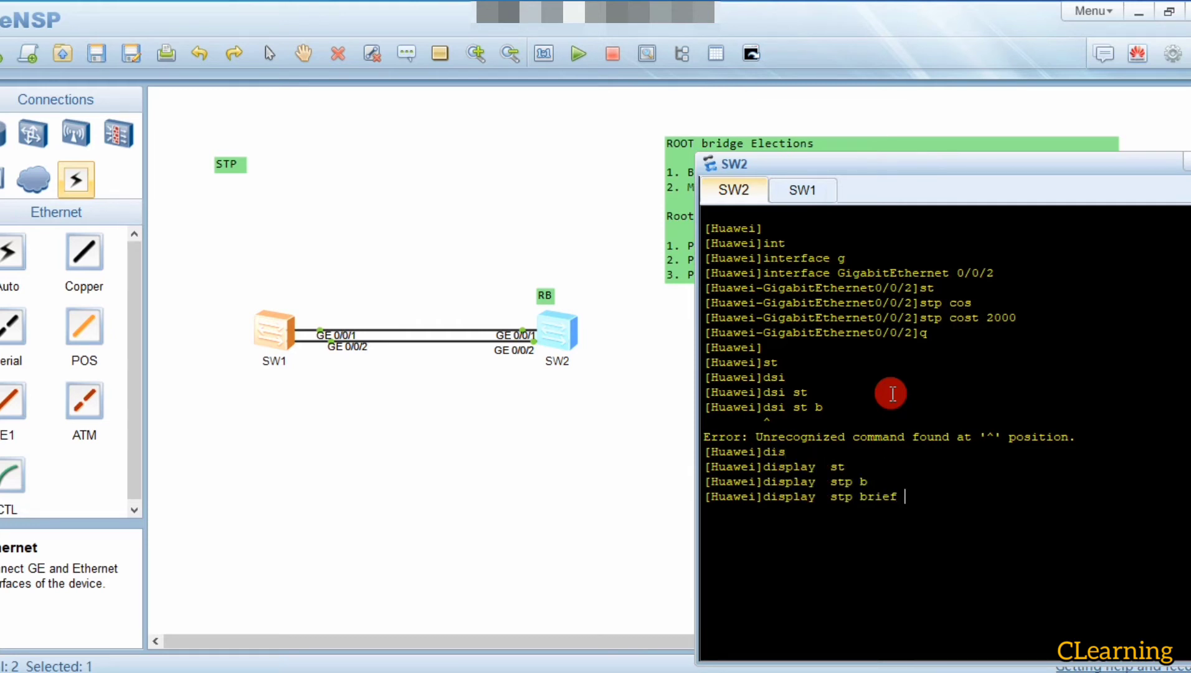
key(Return)
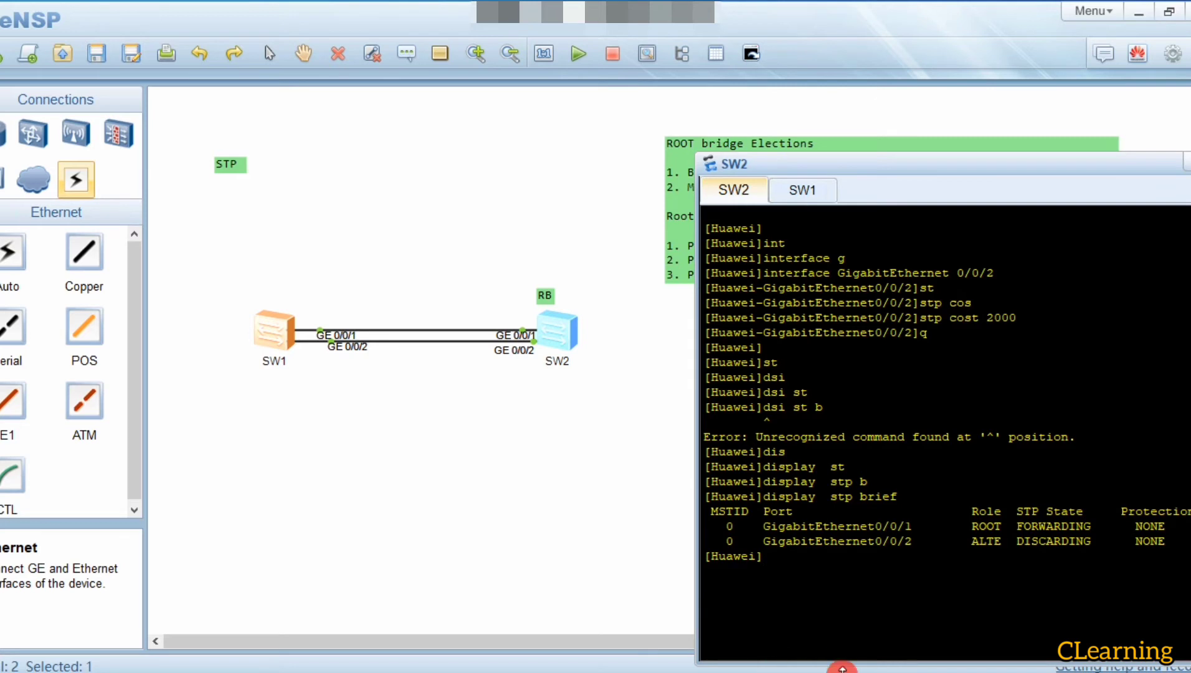
drag(844, 161, 906, 152)
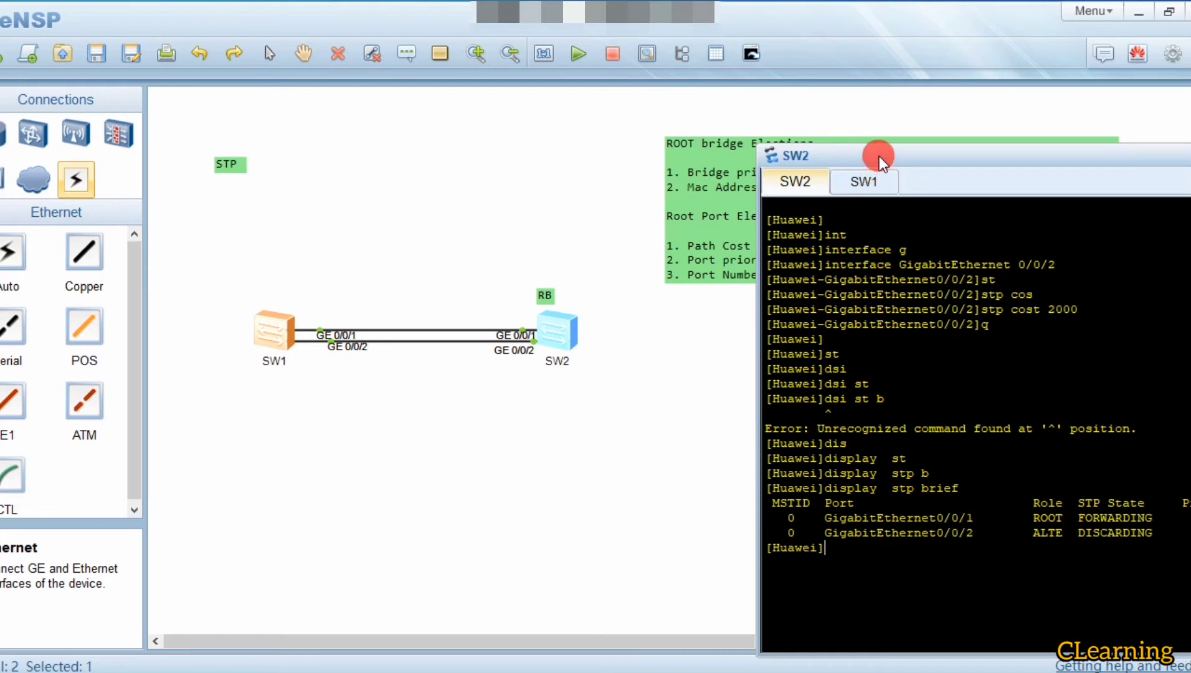
drag(875, 155, 855, 126)
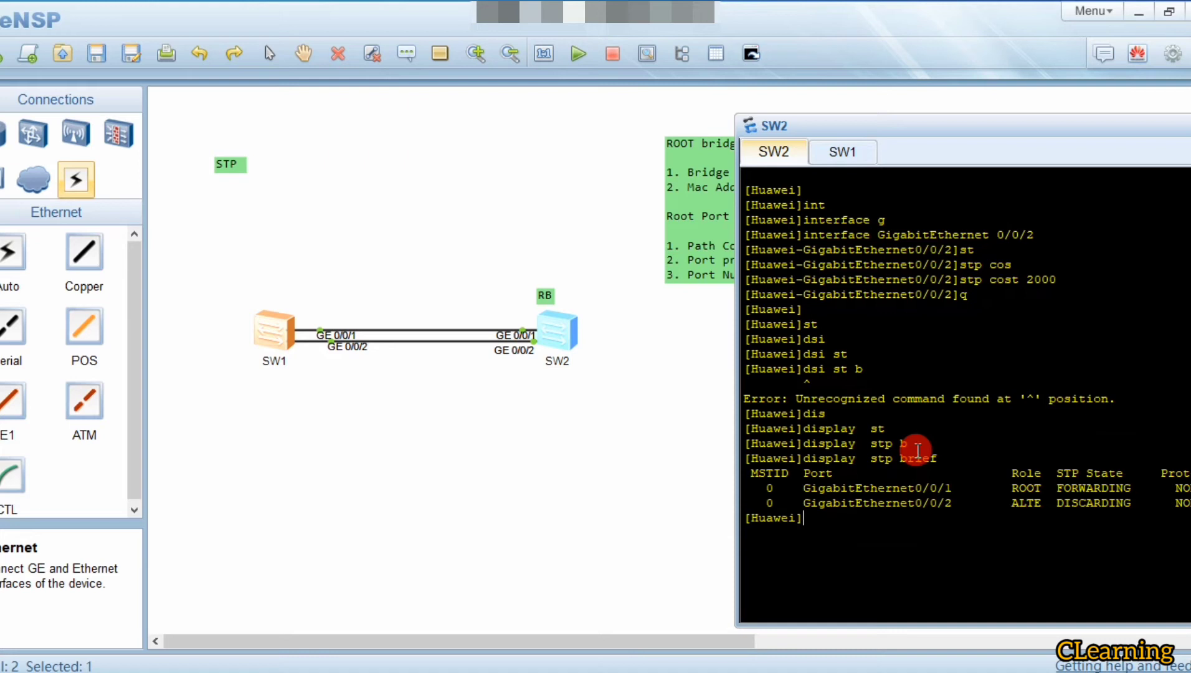
Re-enter GigabitEthernet 0/0/2 and change its STP cost to 1000
key(Up)
key(Up)
key(Up)
key(Up)
key(Up)
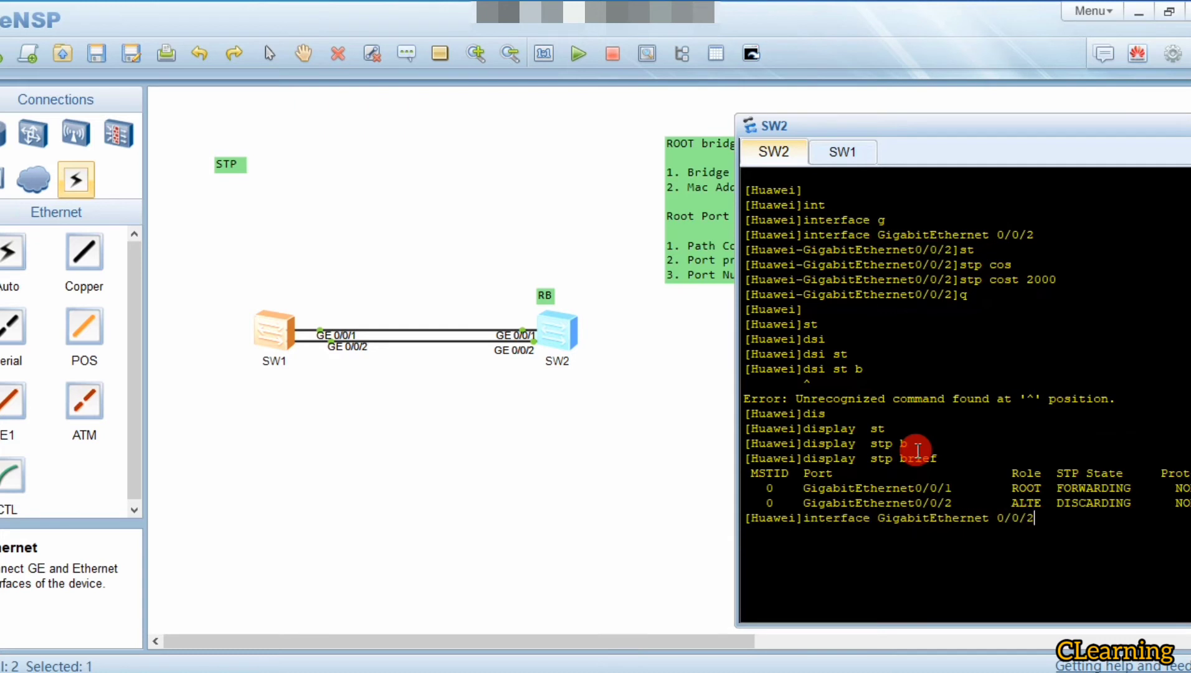
key(Return)
key(Up)
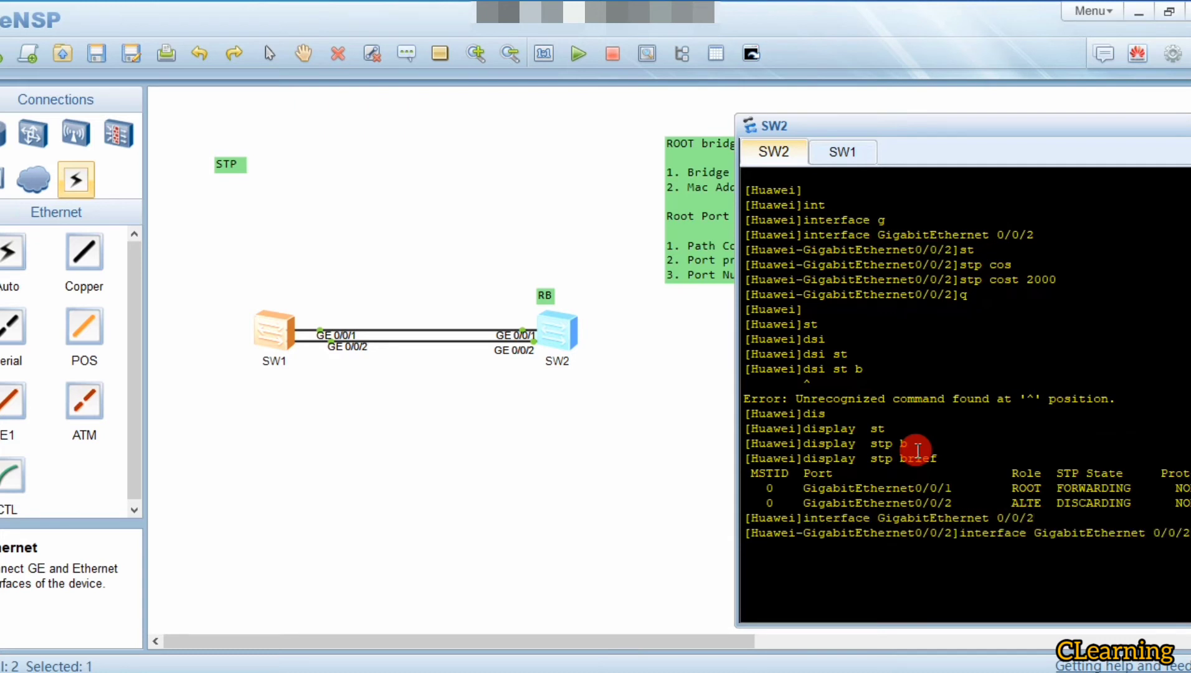
key(Up)
key(Up)
key(Up)
key(Up)
key(BackSpace)
key(BackSpace)
key(BackSpace)
key(BackSpace)
text(10000)
key(BackSpace)
key(BackSpace)
key(BackSpace)
text(00)
key(Return)
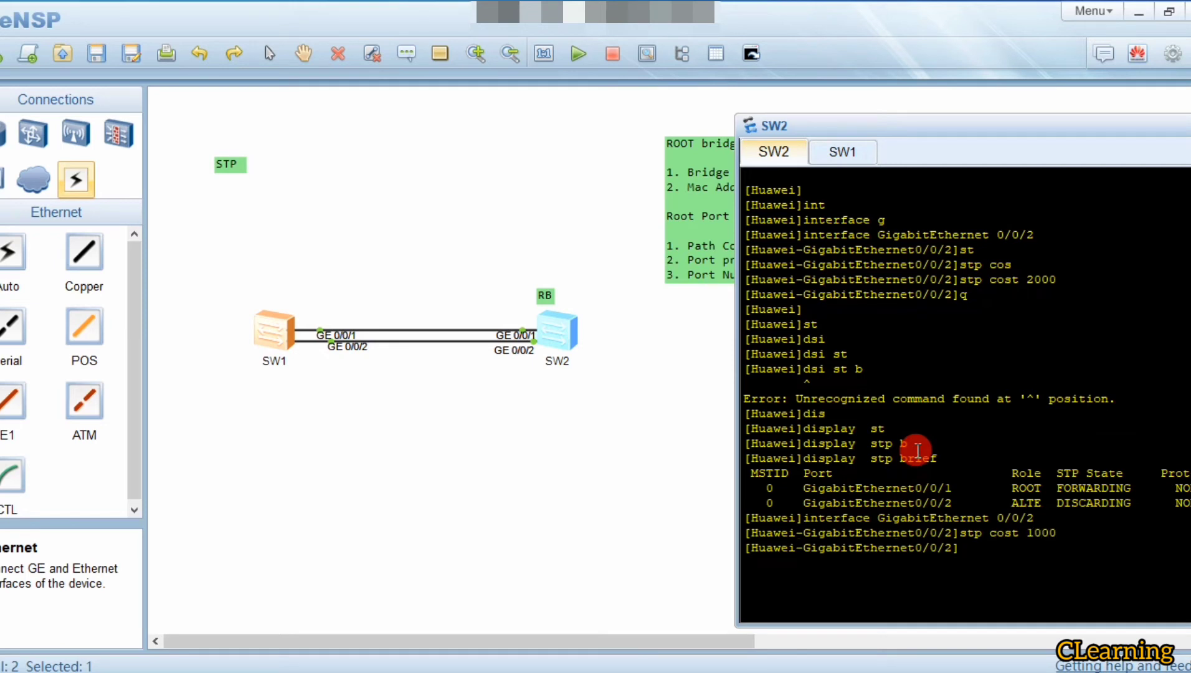
Quit interface view and rerun display stp brief, showing 0/0/2 now root forwarding
key(Up)
text(q)
key(Return)
text(q)
key(Return)
key(Up)
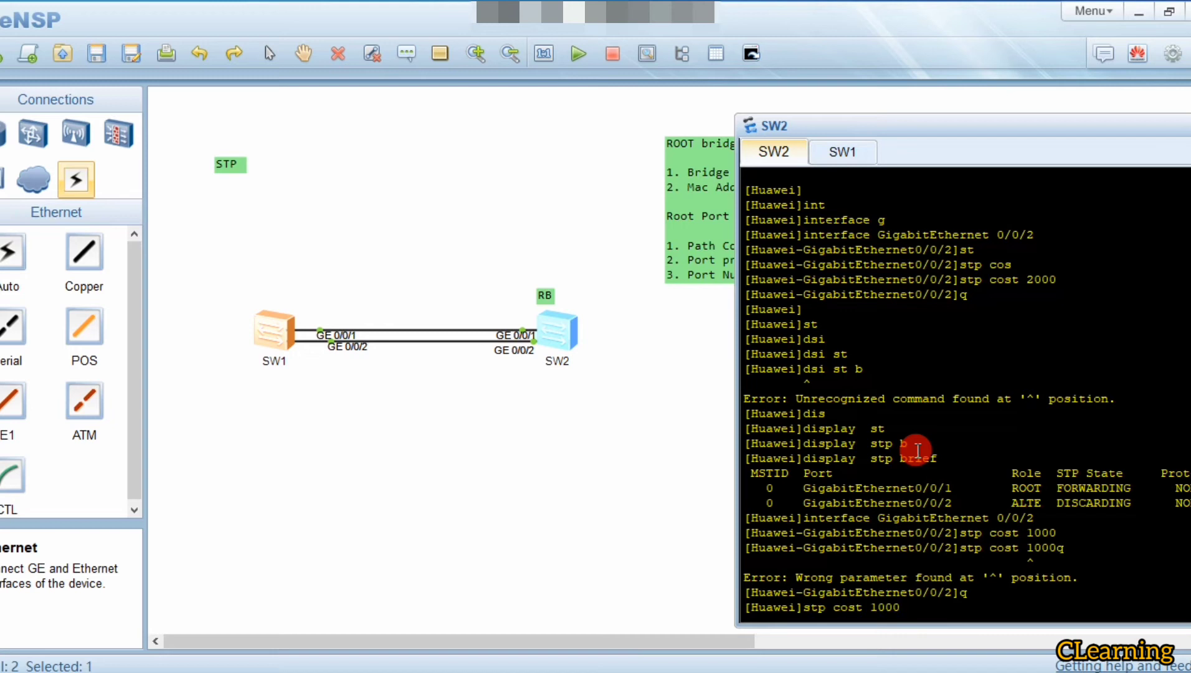
key(Up)
key(Up)
key(Return)
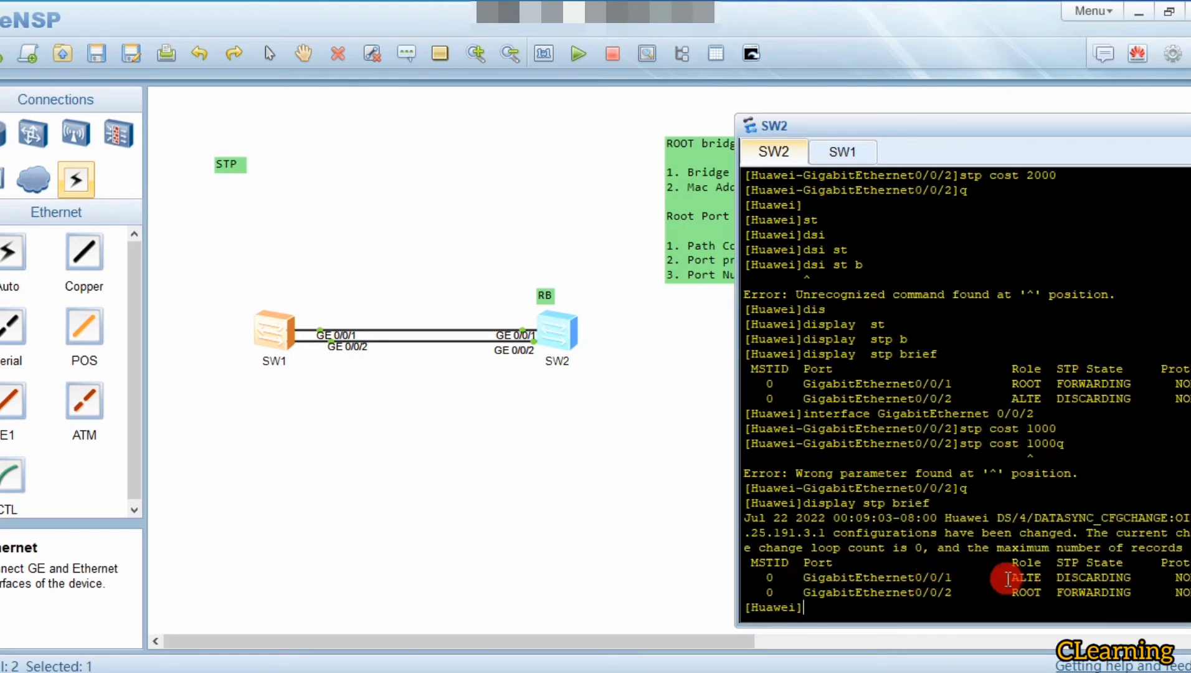
drag(818, 591, 1108, 592)
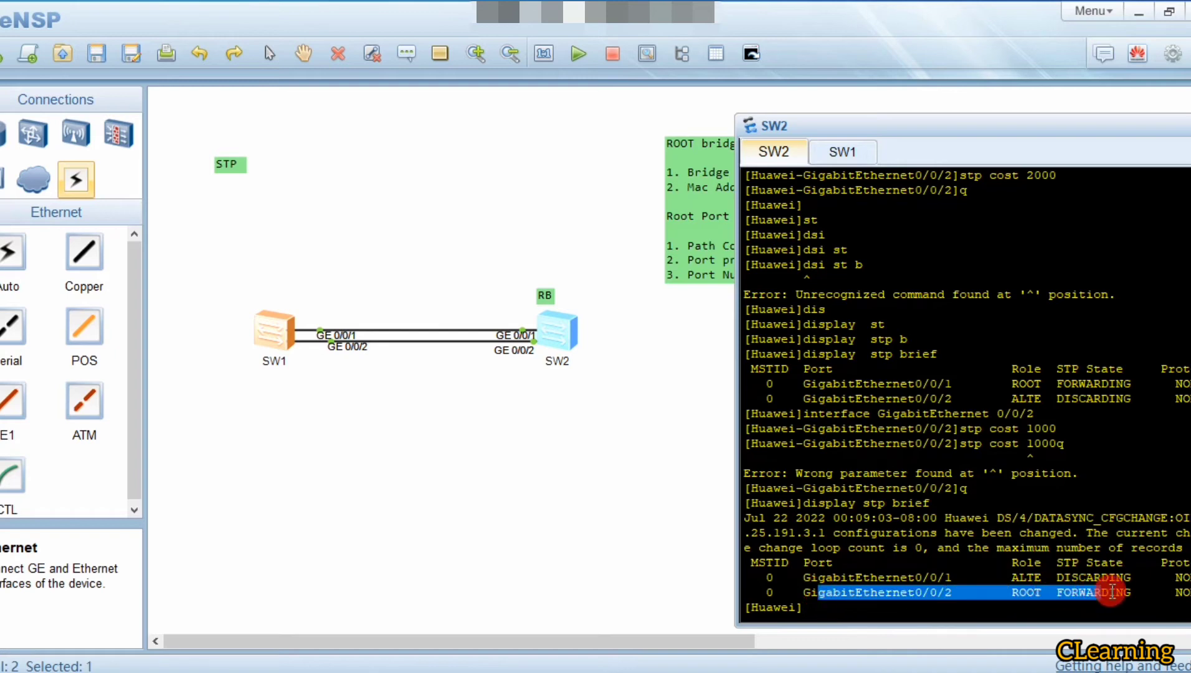
Run display stp interface GigabitEthernet 0/0/1 on SW2
click(1004, 609)
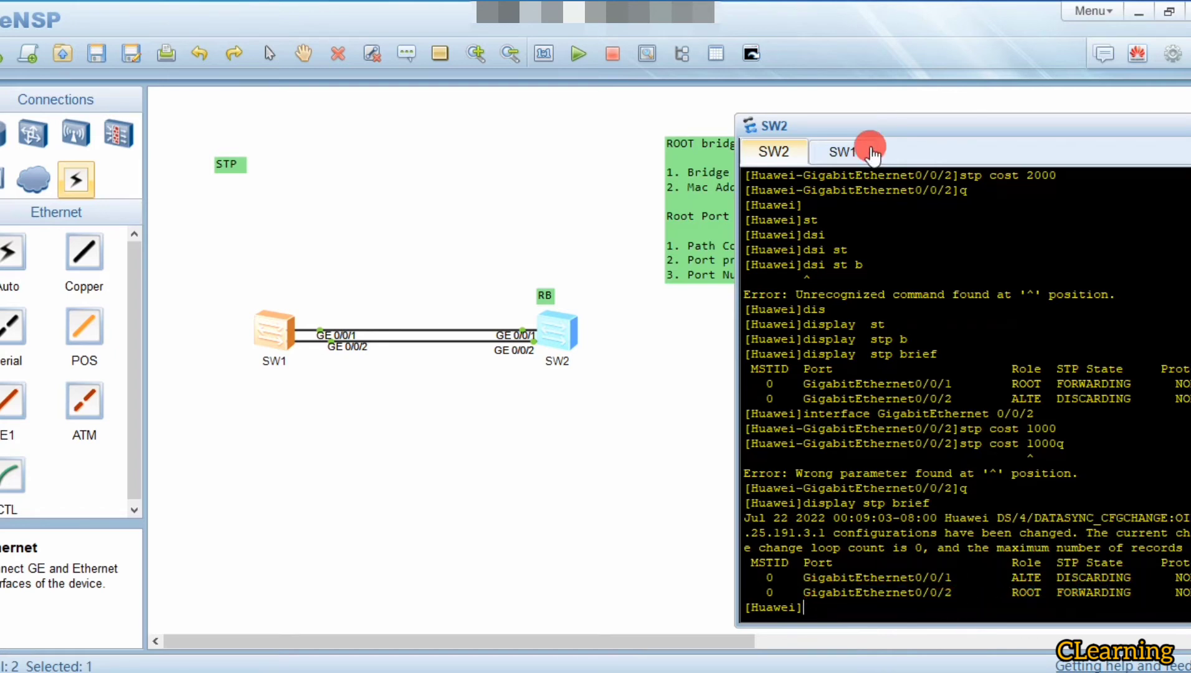
drag(876, 127, 863, 85)
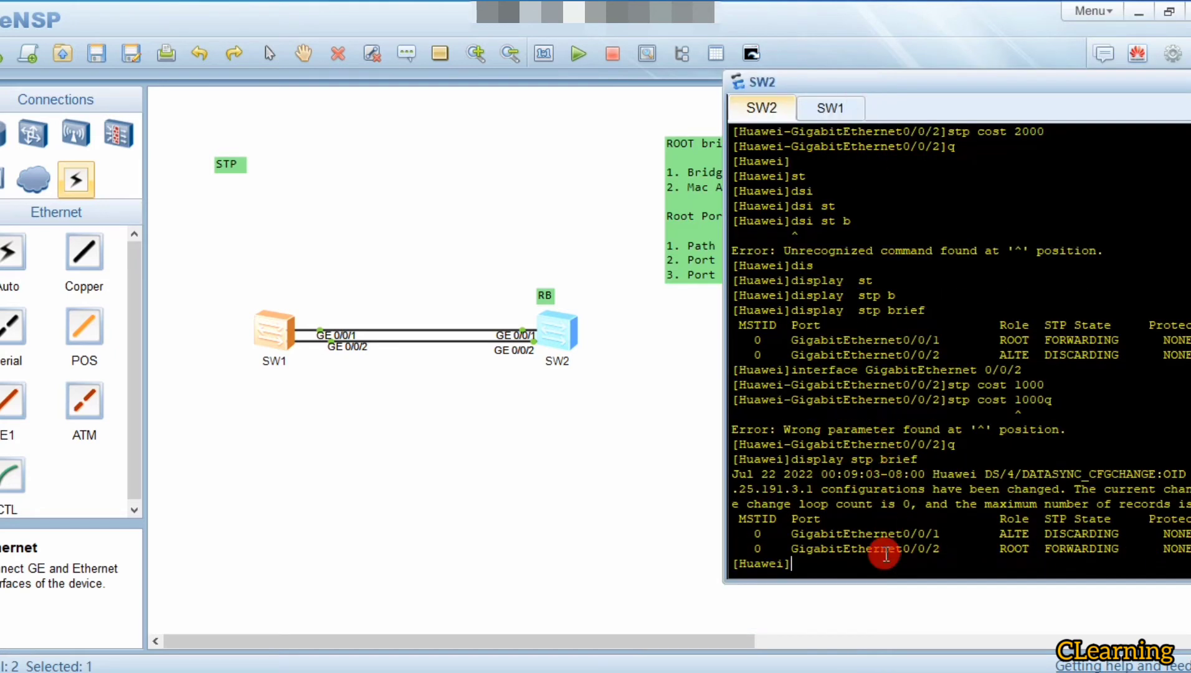
text(display i)
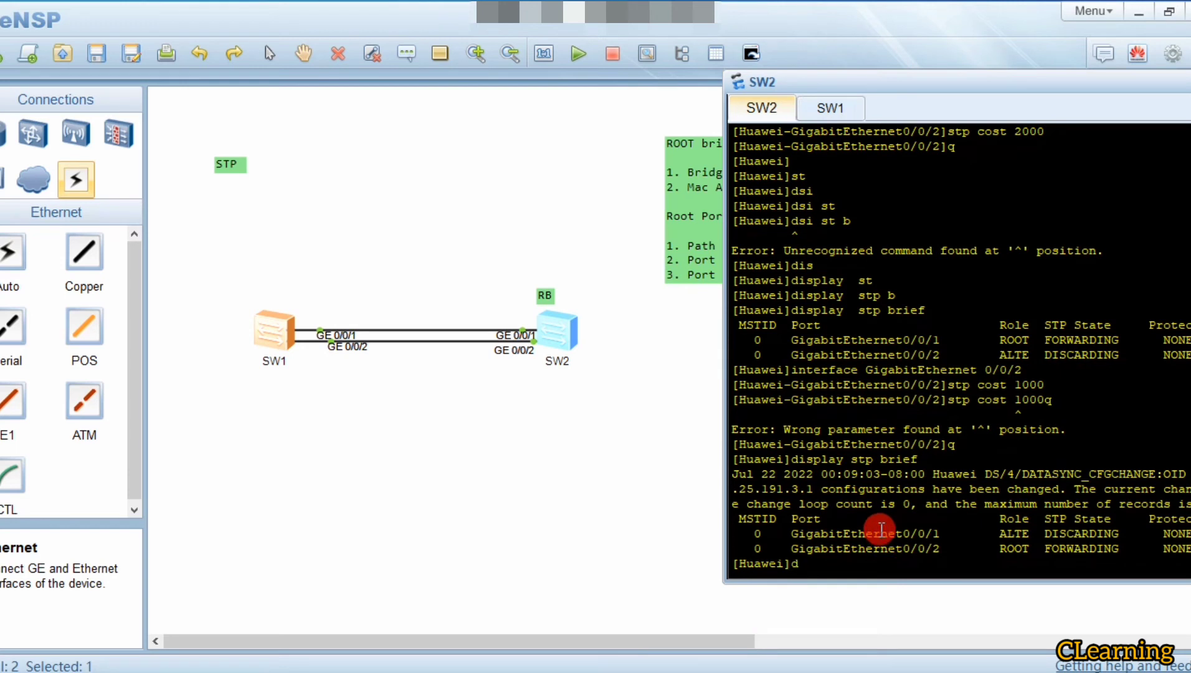
key(Tab)
text(in)
key(Tab)
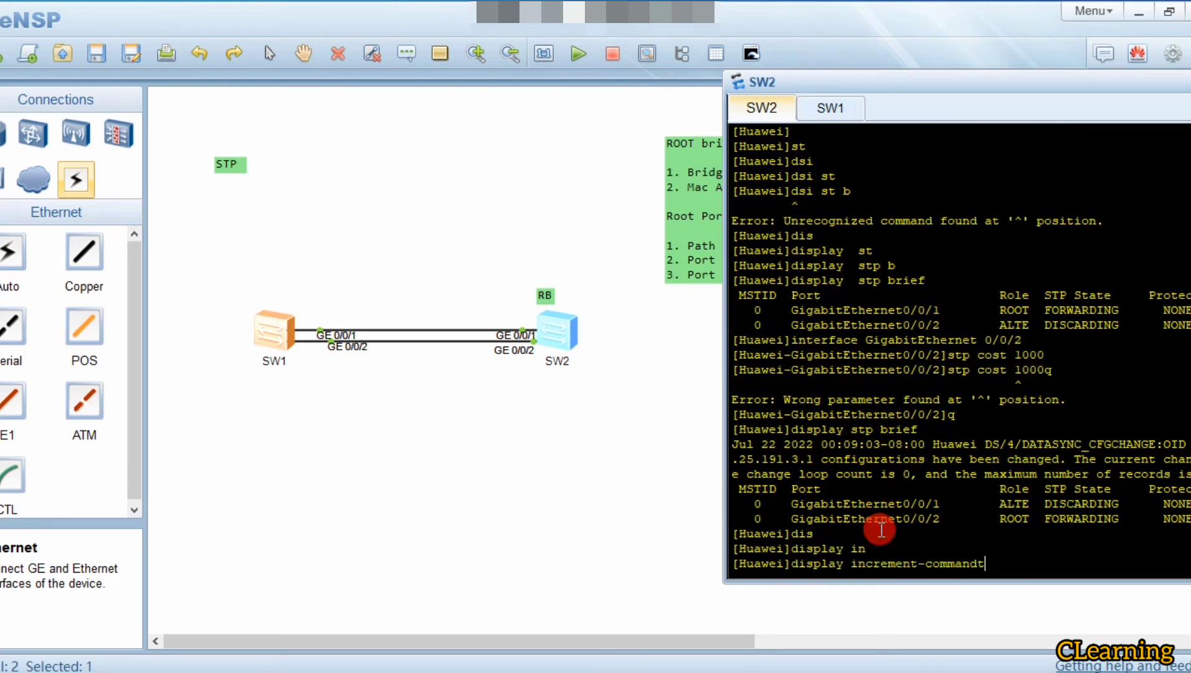
text(t)
key(Tab)
key(BackSpace)
key(BackSpace)
key(BackSpace)
key(BackSpace)
key(BackSpace)
key(BackSpace)
key(BackSpace)
key(BackSpace)
key(BackSpace)
key(BackSpace)
key(BackSpace)
key(BackSpace)
key(BackSpace)
key(BackSpace)
key(BackSpace)
key(BackSpace)
key(BackSpace)
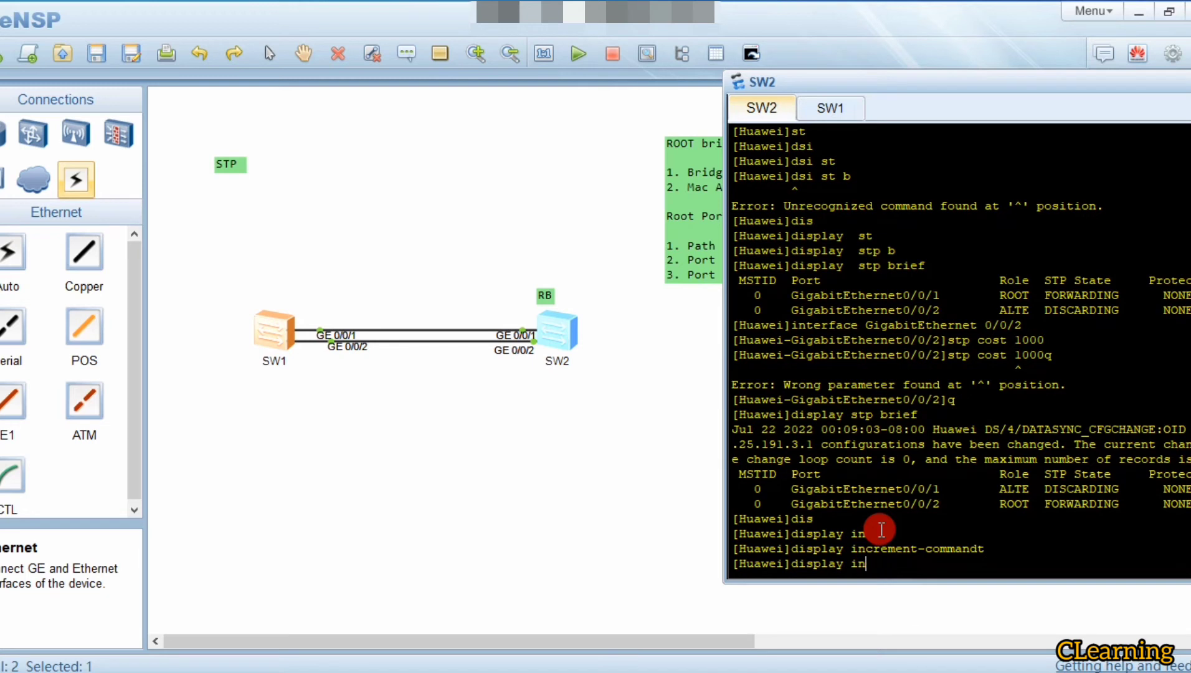
text(st)
key(Tab)
text(in)
key(Tab)
key(BackSpace)
key(BackSpace)
key(BackSpace)
key(BackSpace)
key(BackSpace)
key(BackSpace)
text(t)
key(Tab)
text(g)
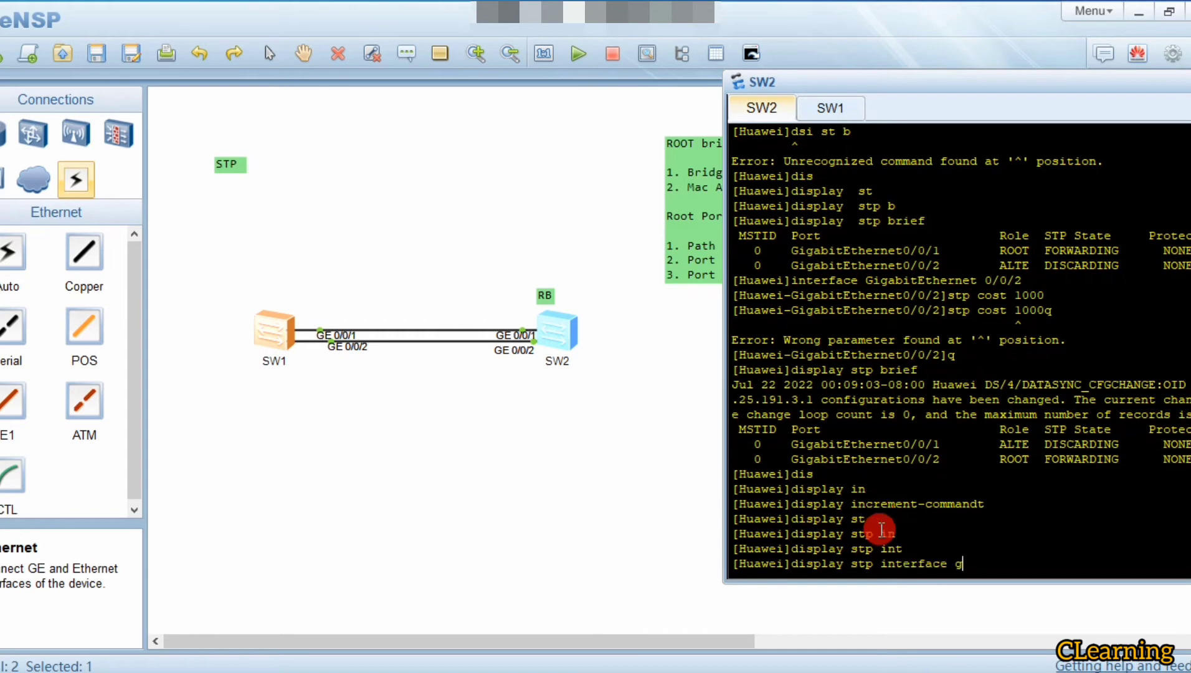
key(Tab)
text(0/0/1)
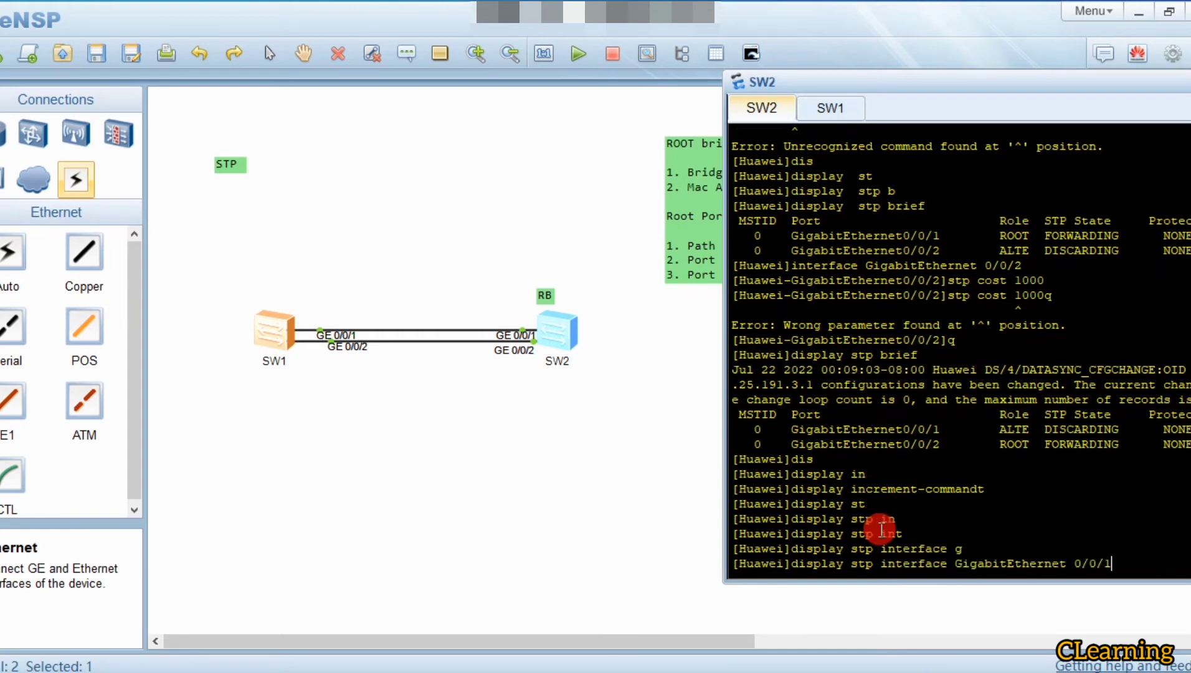
key(Return)
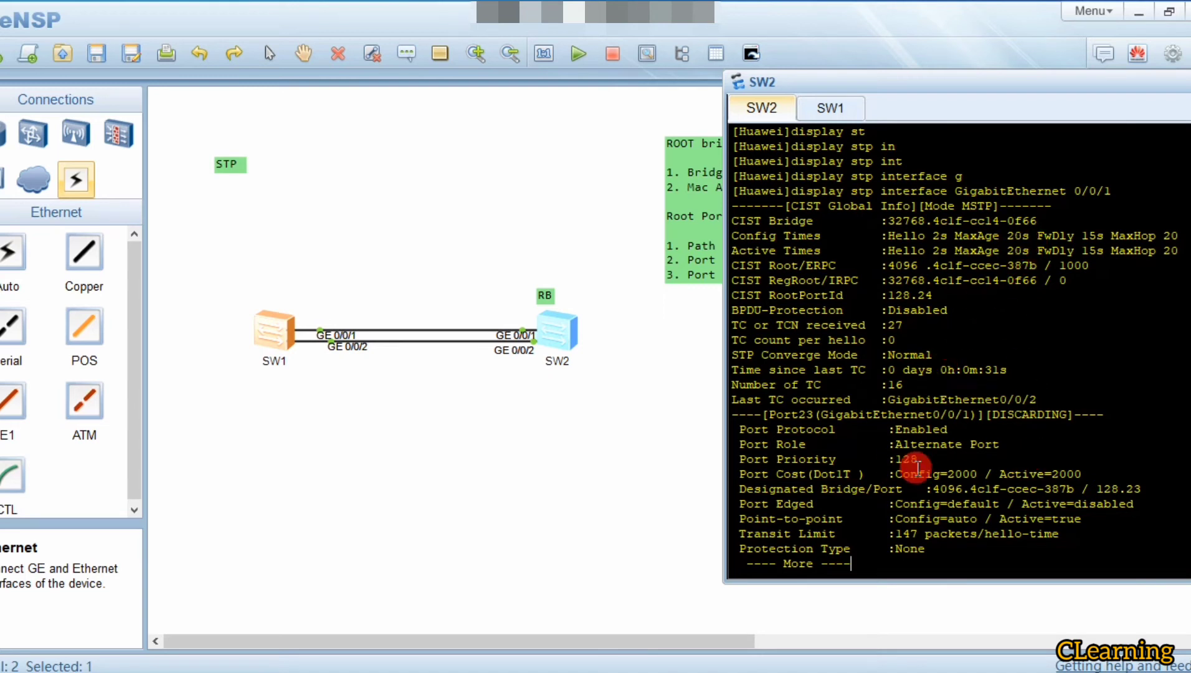
Highlight 0/0/1's port cost of 2000 and page through the remaining output
drag(1096, 480, 771, 476)
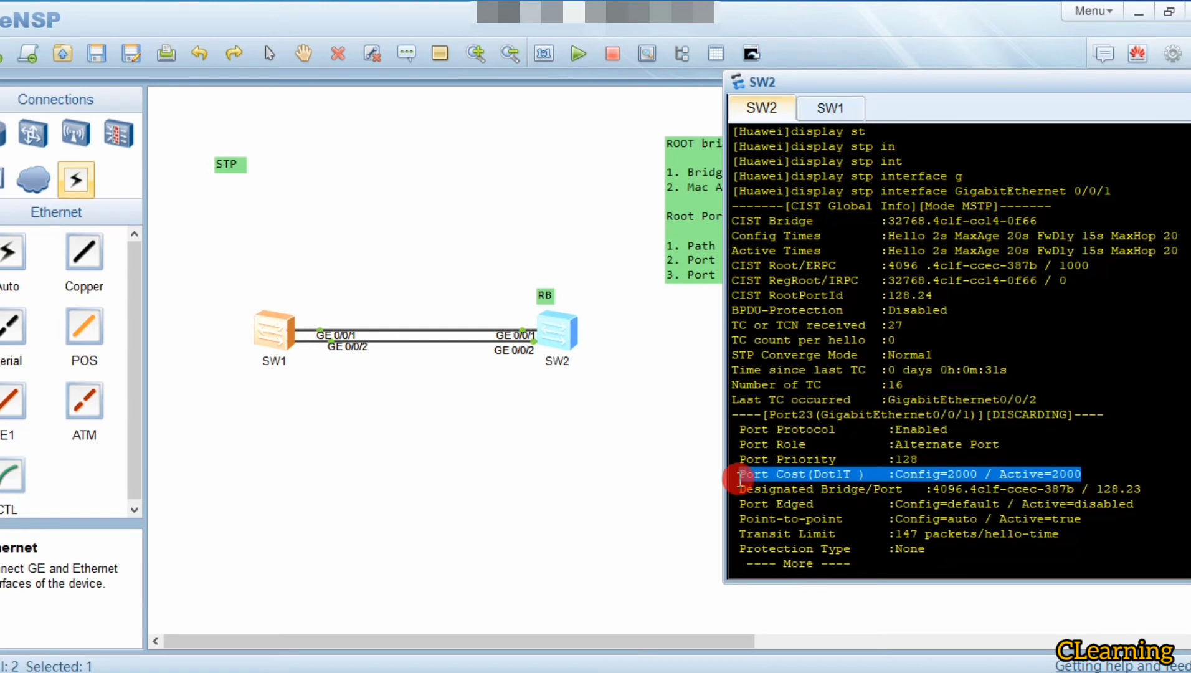
click(862, 536)
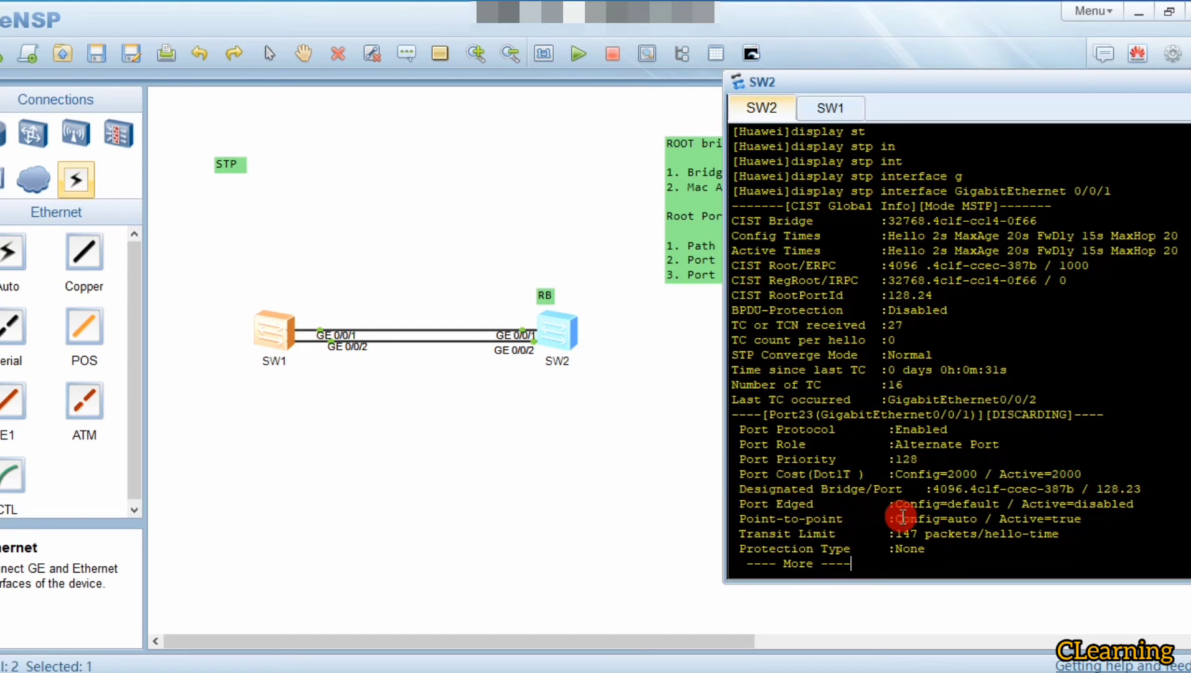
key(Return)
key(Return)
key(Up)
key(Up)
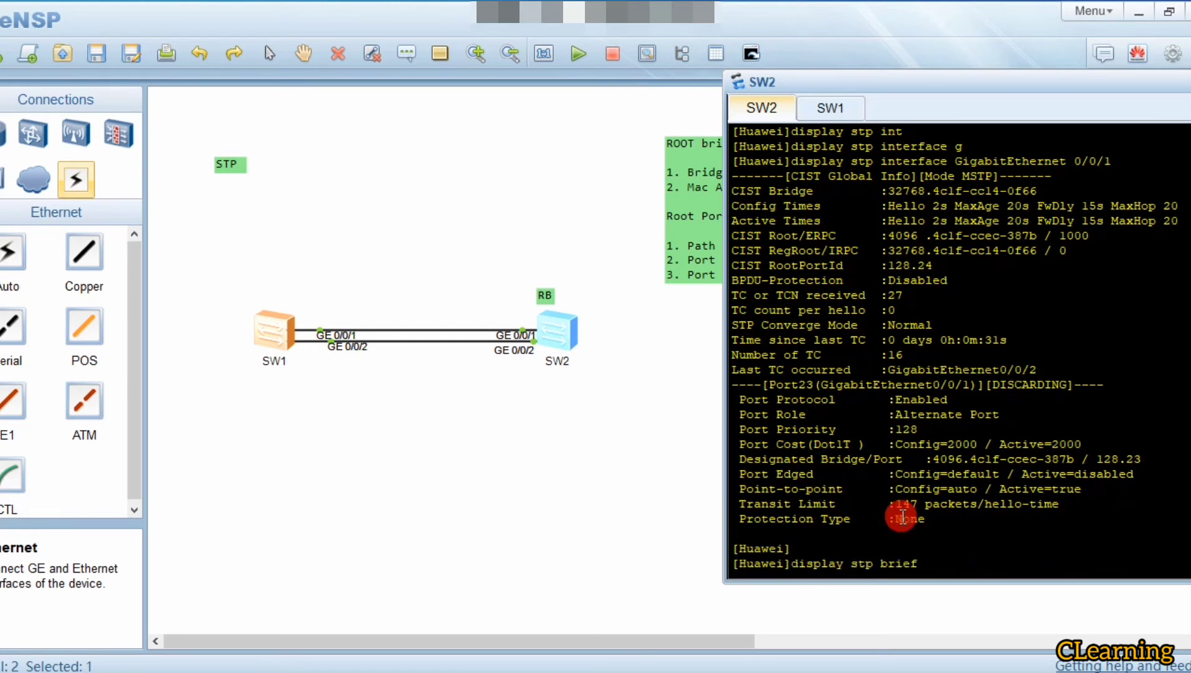
Query STP details for GigabitEthernet 0/0/2, highlighting its port cost of 1000
key(Down)
key(BackSpace)
text(2)
key(Return)
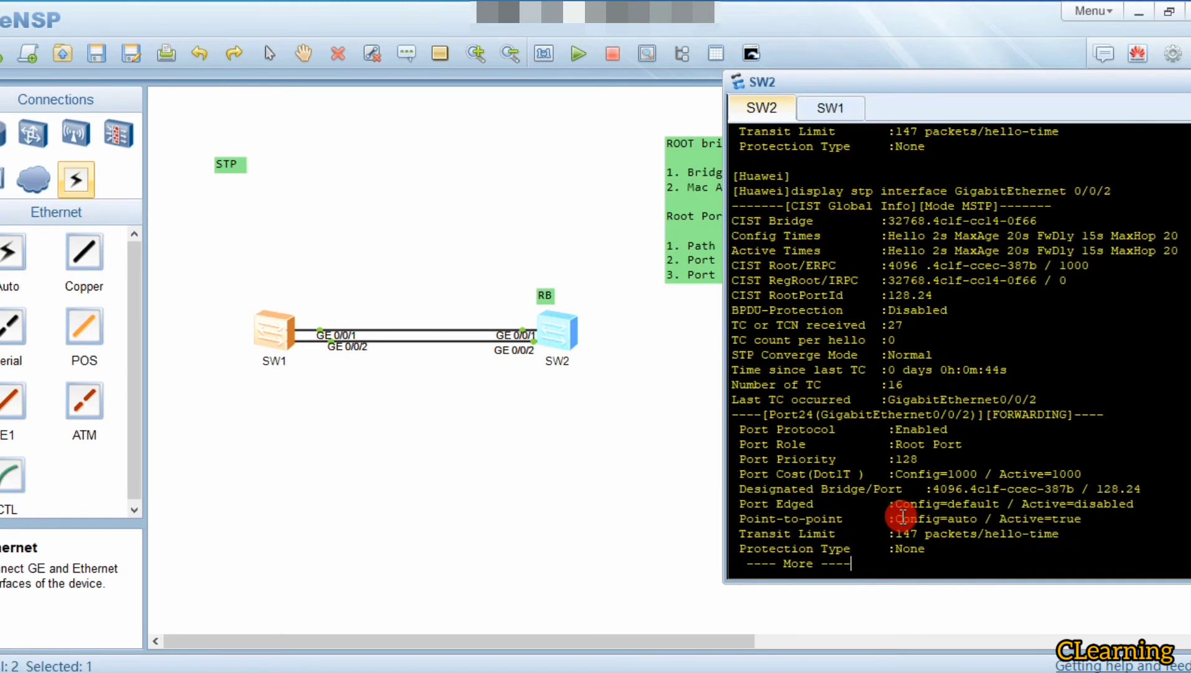
drag(1081, 473, 738, 473)
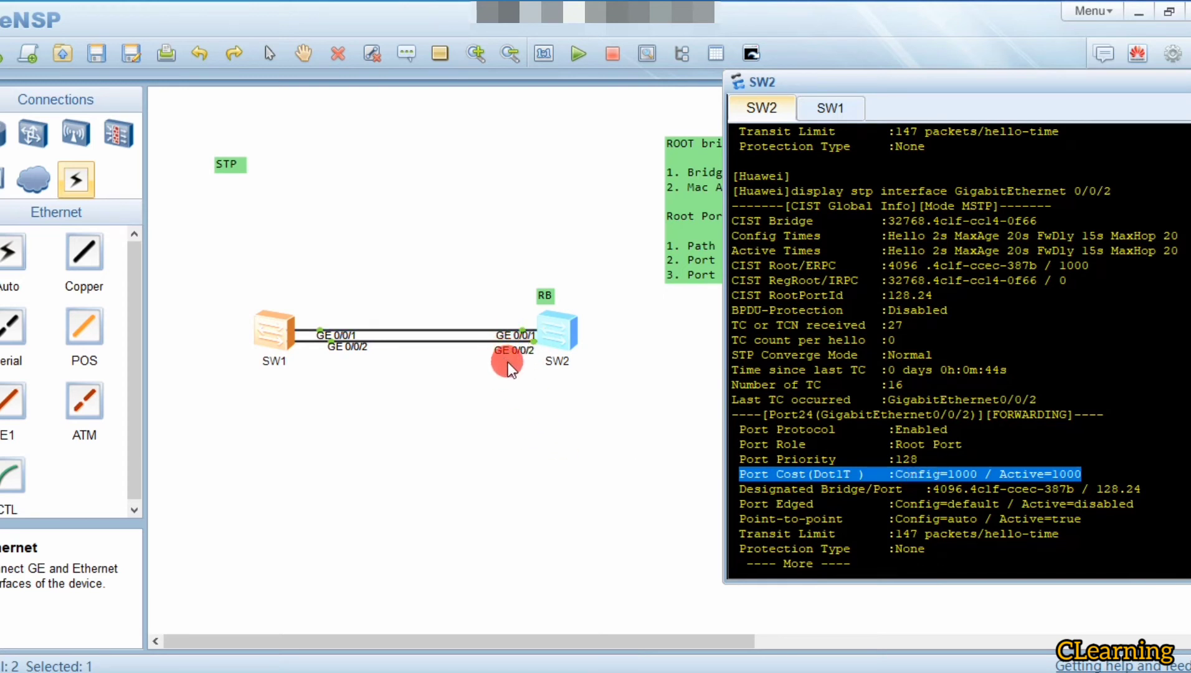
click(1012, 558)
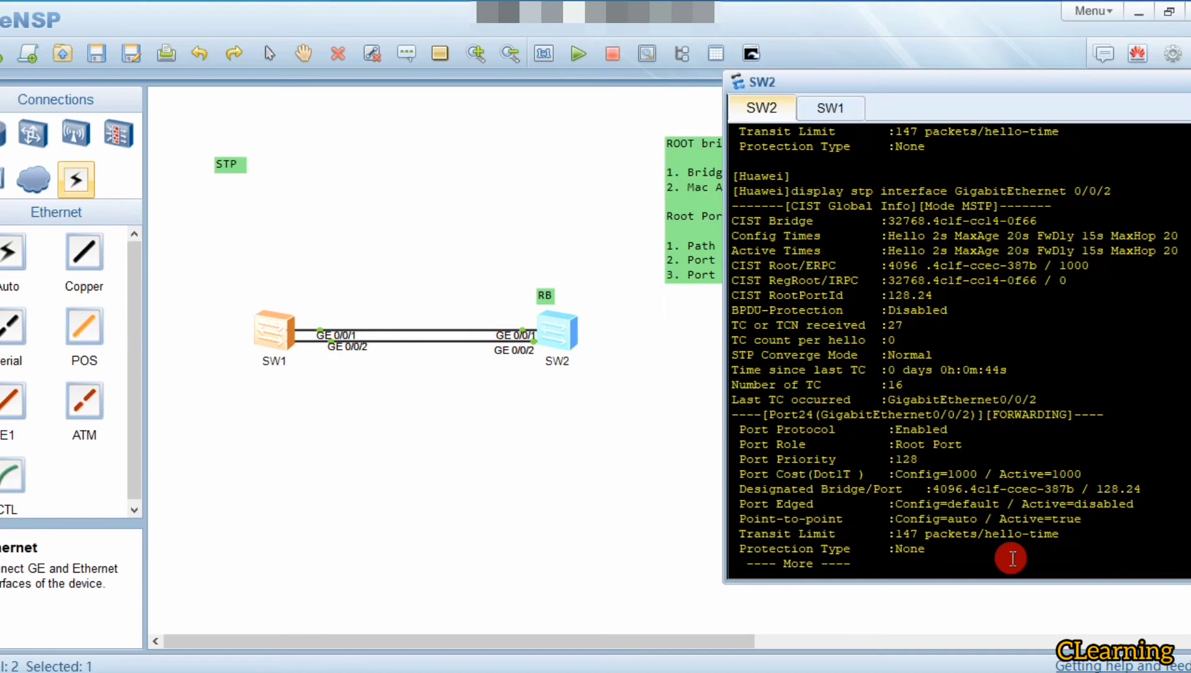
key(Return)
key(Return)
key(Return)
key(Return)
key(Return)
key(Return)
key(Return)
key(Return)
key(Return)
key(Return)
key(Return)
key(Return)
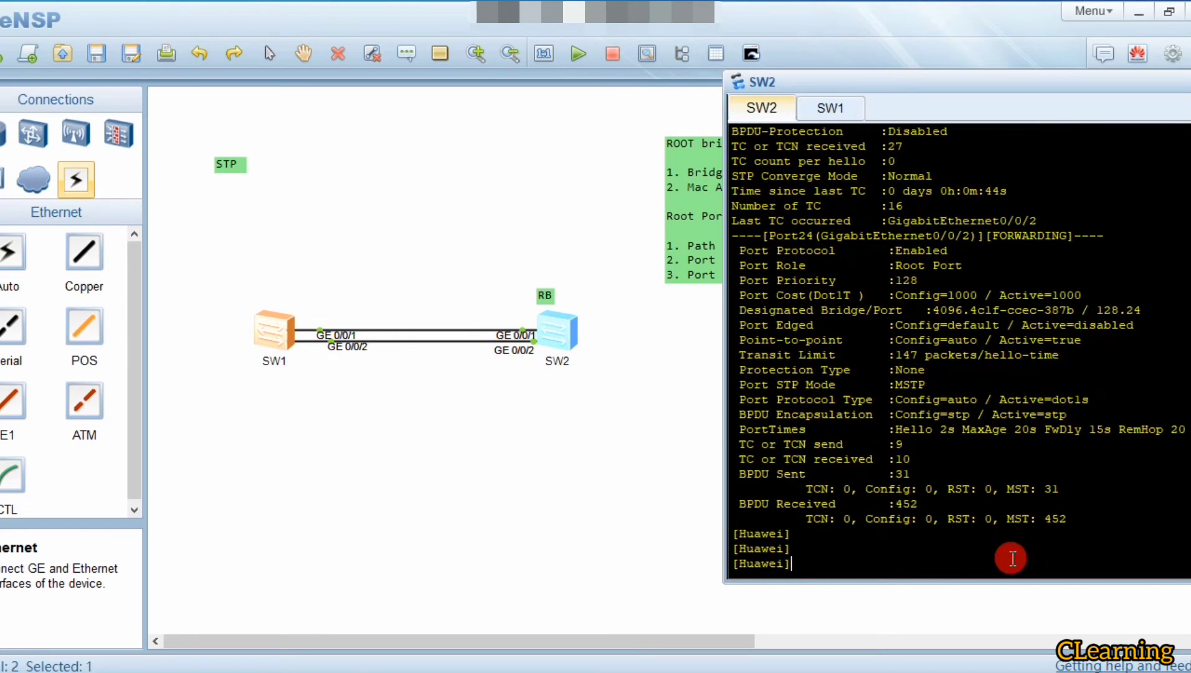
Rerun the STP query for GigabitEthernet 0/0/1 and page through its alternate-port details
text(display stp interface GigabitEthernet 0/0/1)
key(Return)
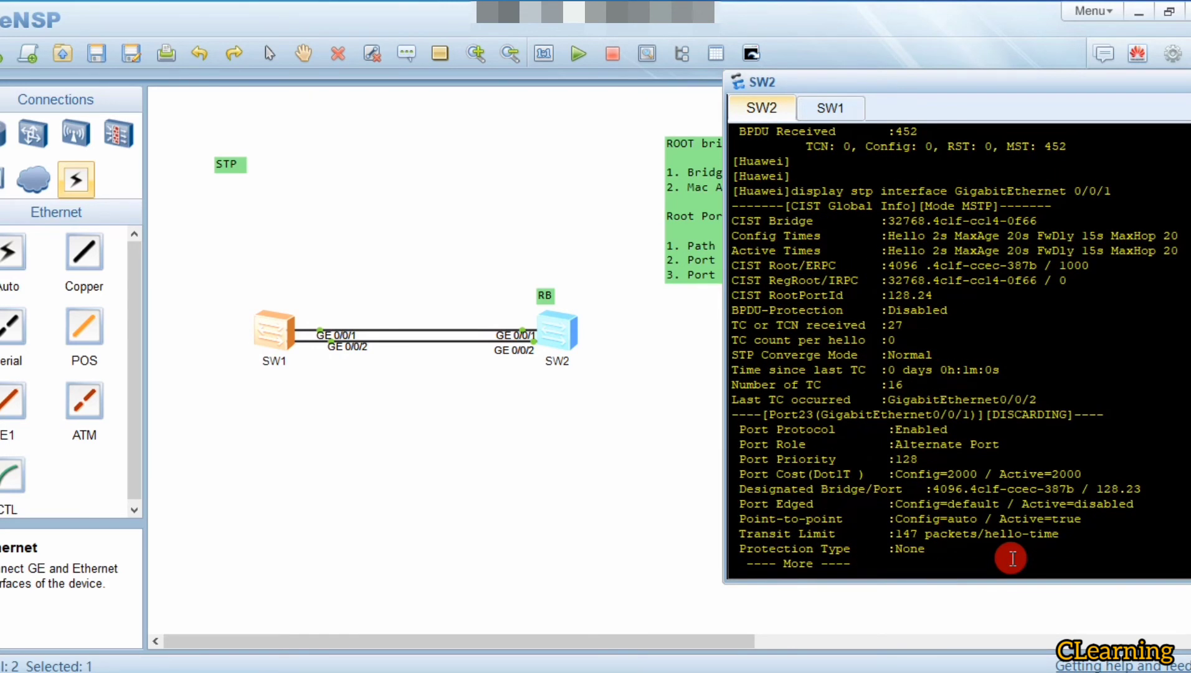
key(space)
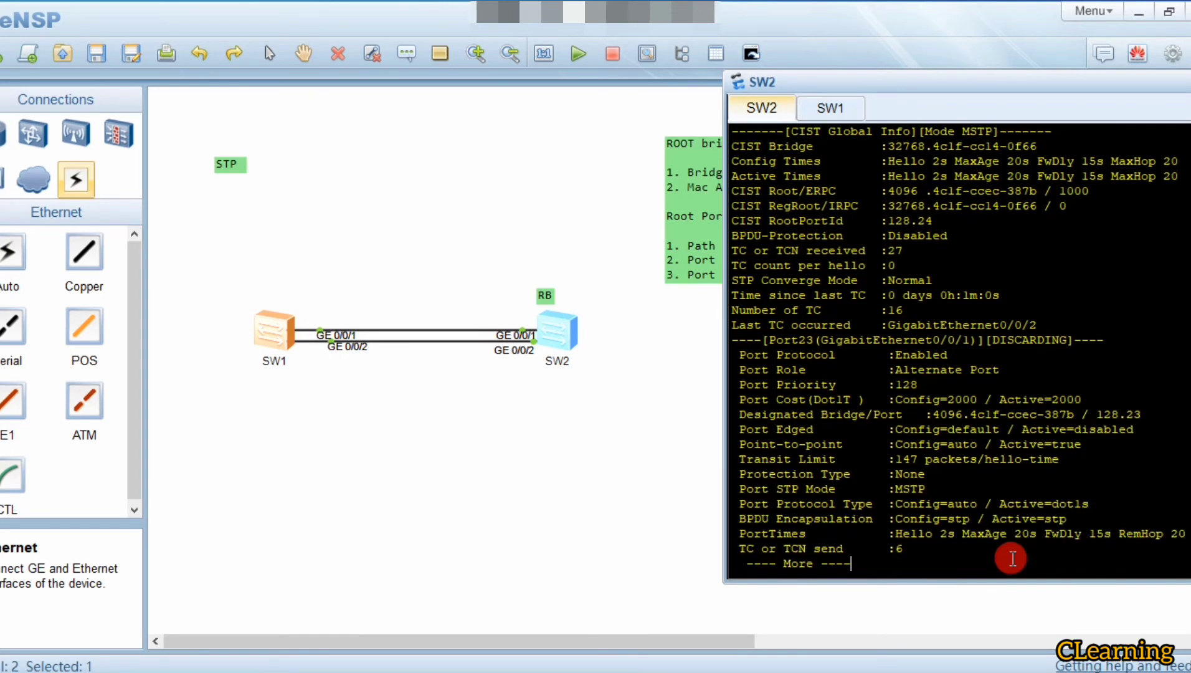
key(space)
text(int)
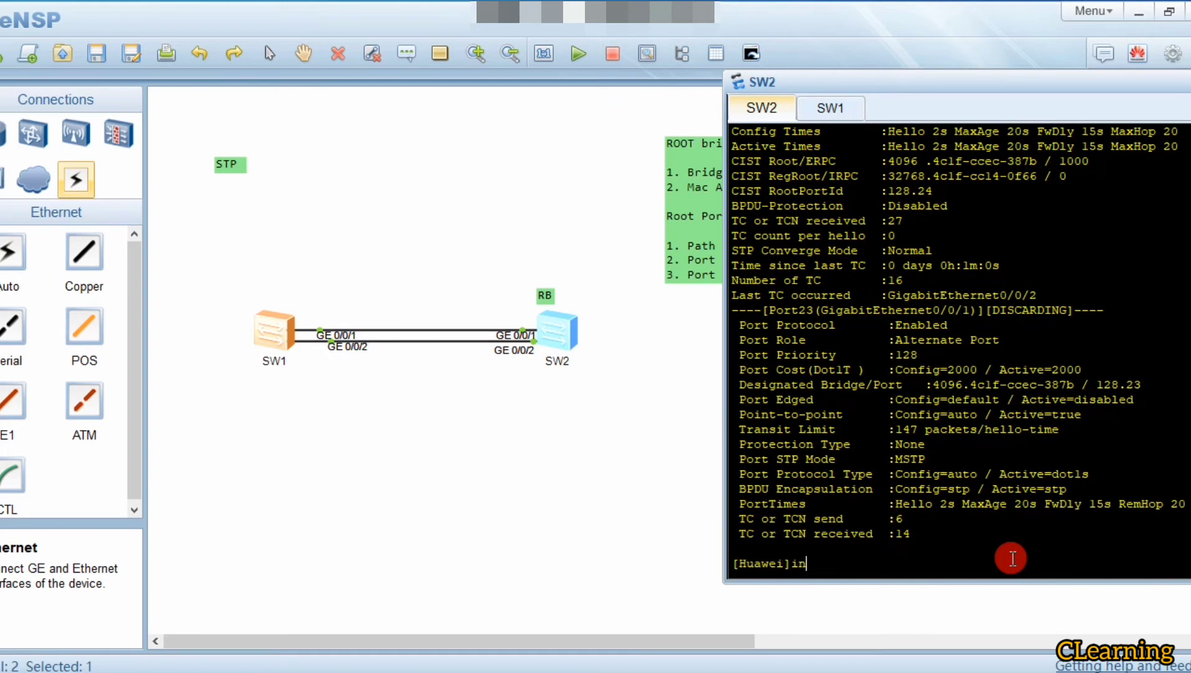
key(Tab)
text(g)
key(Tab)
Apply STP cost 1000 to SW2's GigabitEthernet 0/0/1 and leave the interface view
text(0/0/1)
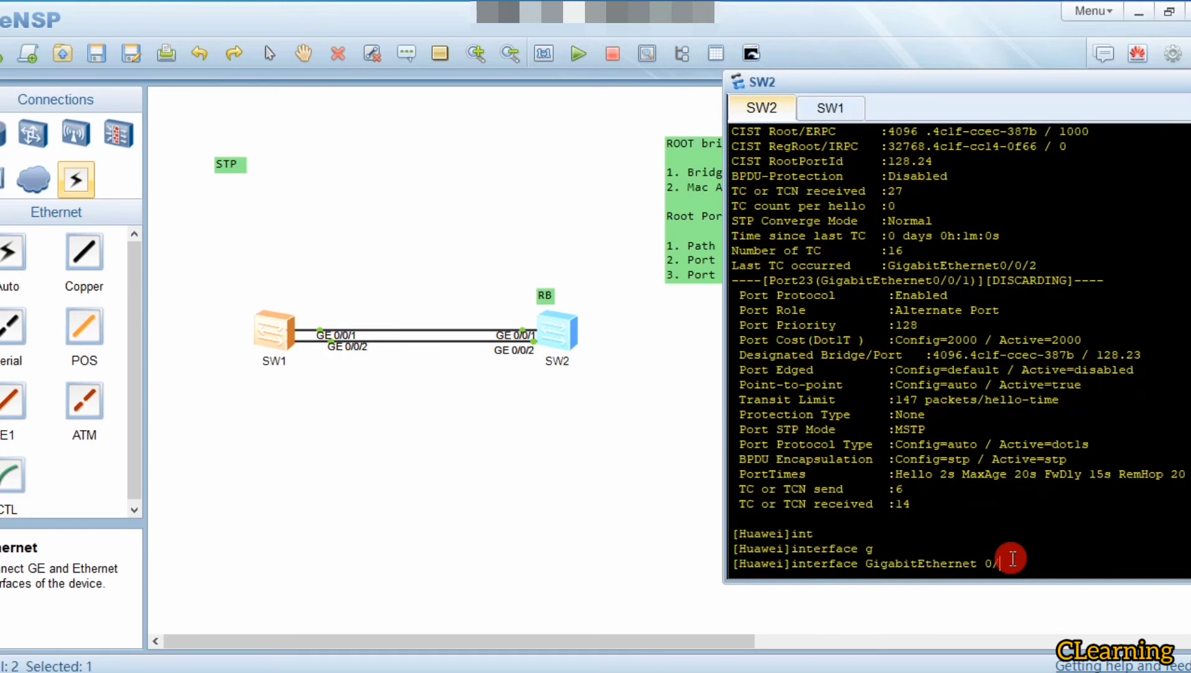
key(Return)
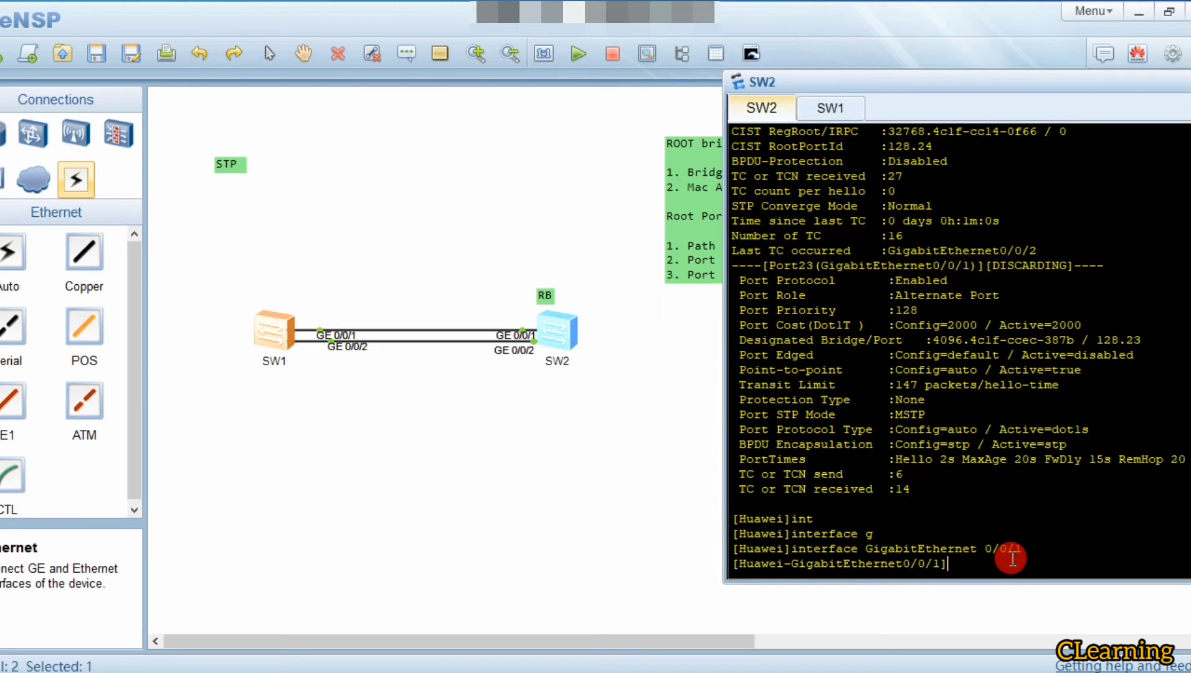
text(st)
key(Tab)
text(cos)
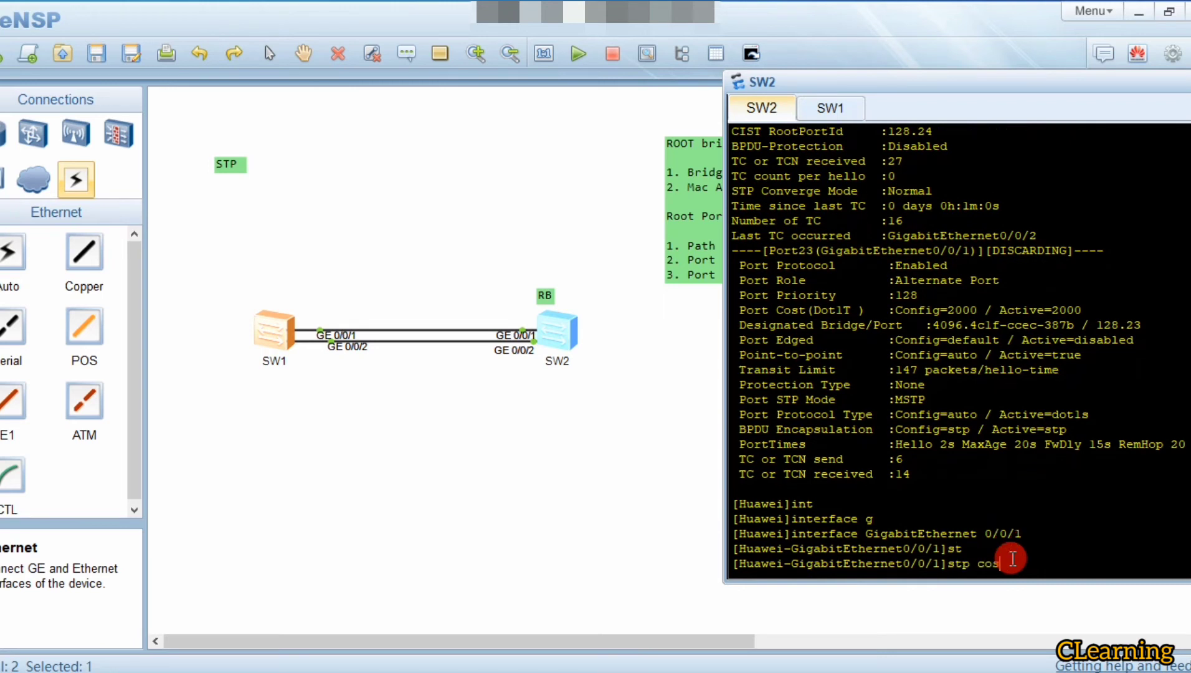
key(Tab)
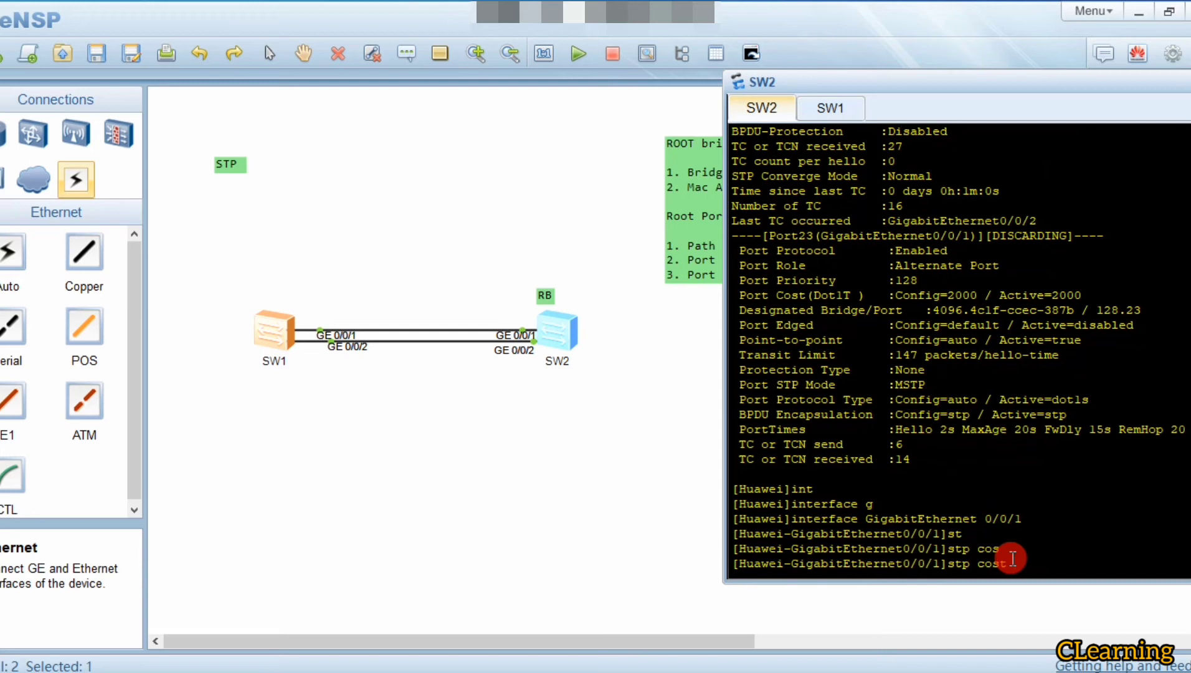
text(1000)
key(Return)
text(q)
key(Return)
Run display stp brief to confirm 0/0/1 root forwarding and 0/0/2 alternate discarding
text(q)
key(Up)
key(Up)
key(Up)
key(Down)
key(Down)
key(Down)
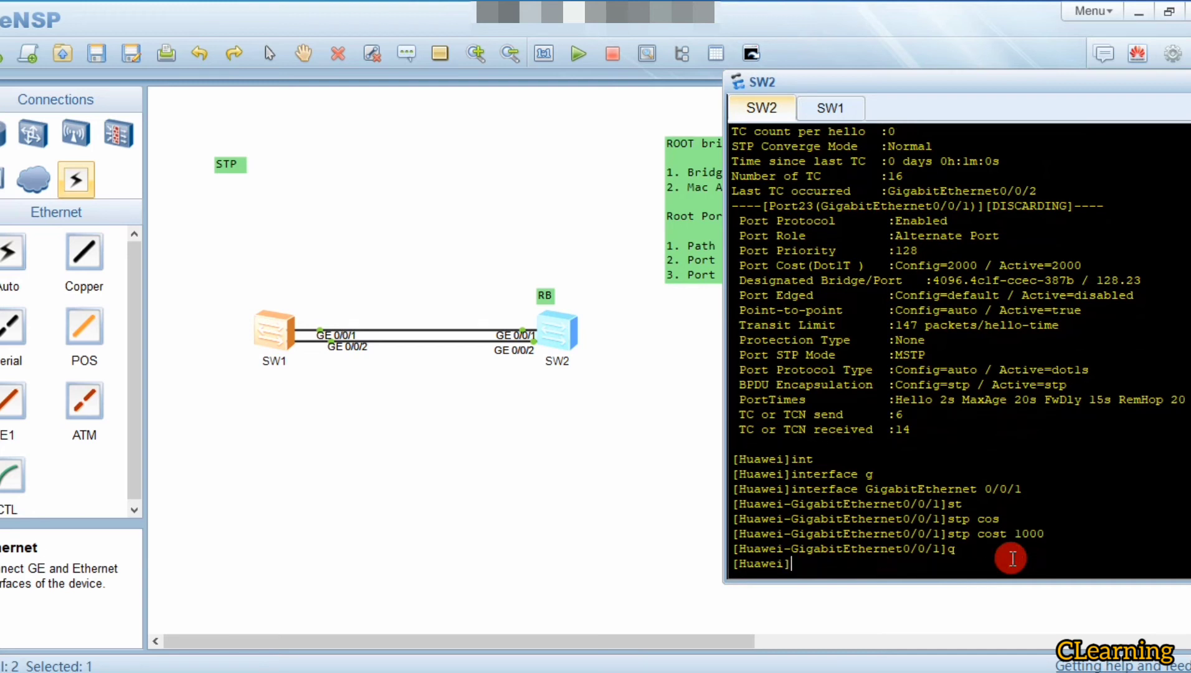
text(st)
key(Tab)
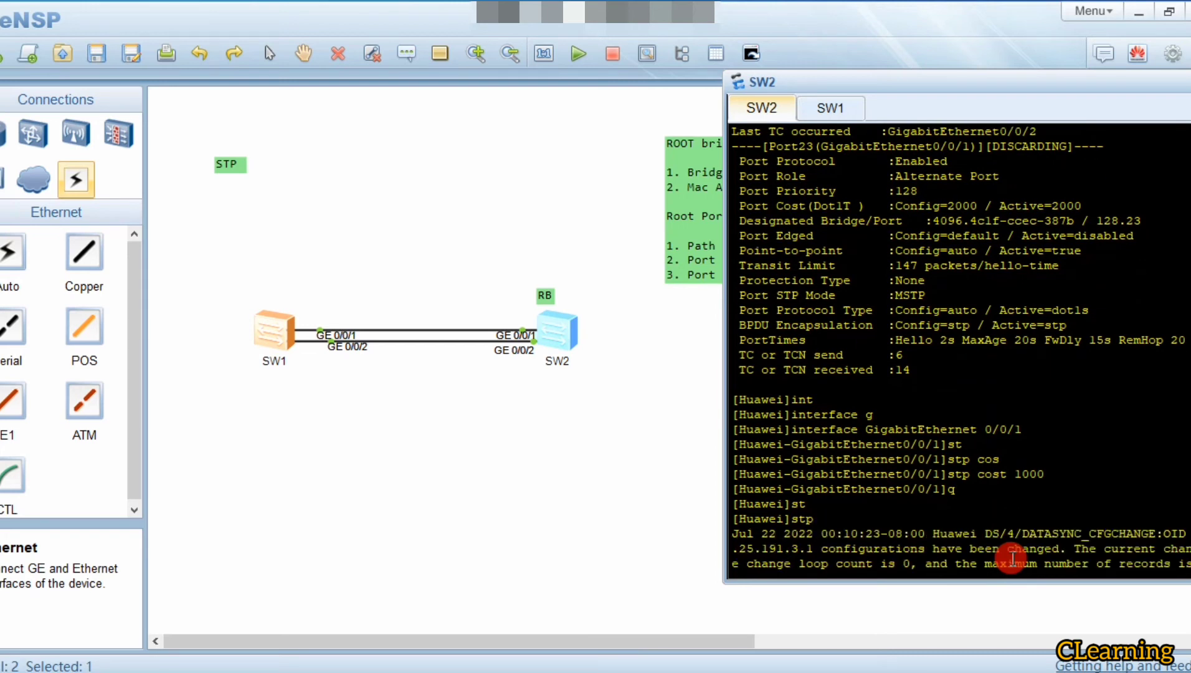
key(Return)
key(Return)
key(Return)
key(Return)
text(dis st)
key(Tab)
text(b)
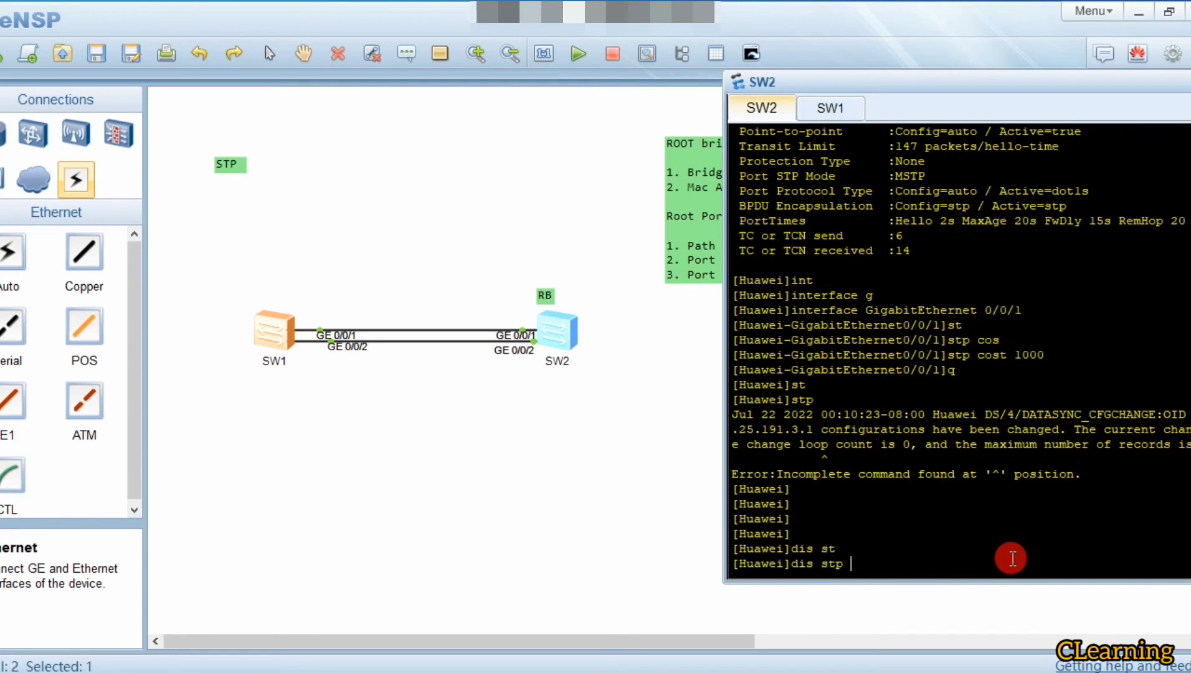
key(Tab)
key(Return)
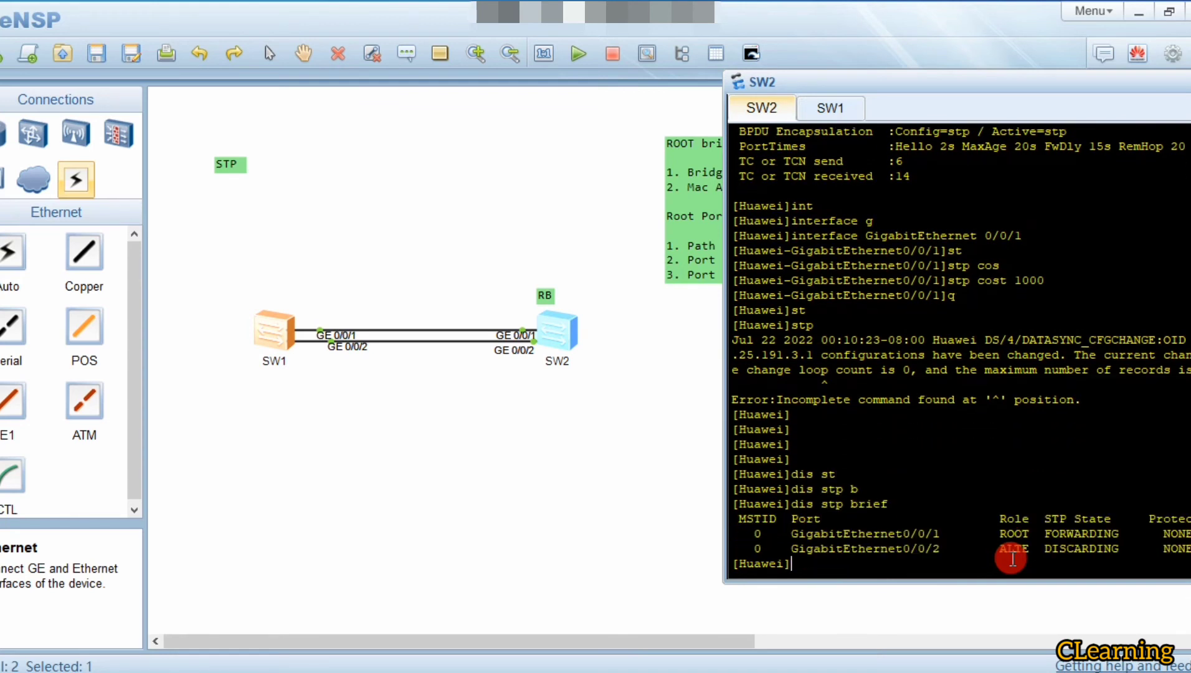
drag(775, 536, 1126, 520)
drag(922, 83, 681, 365)
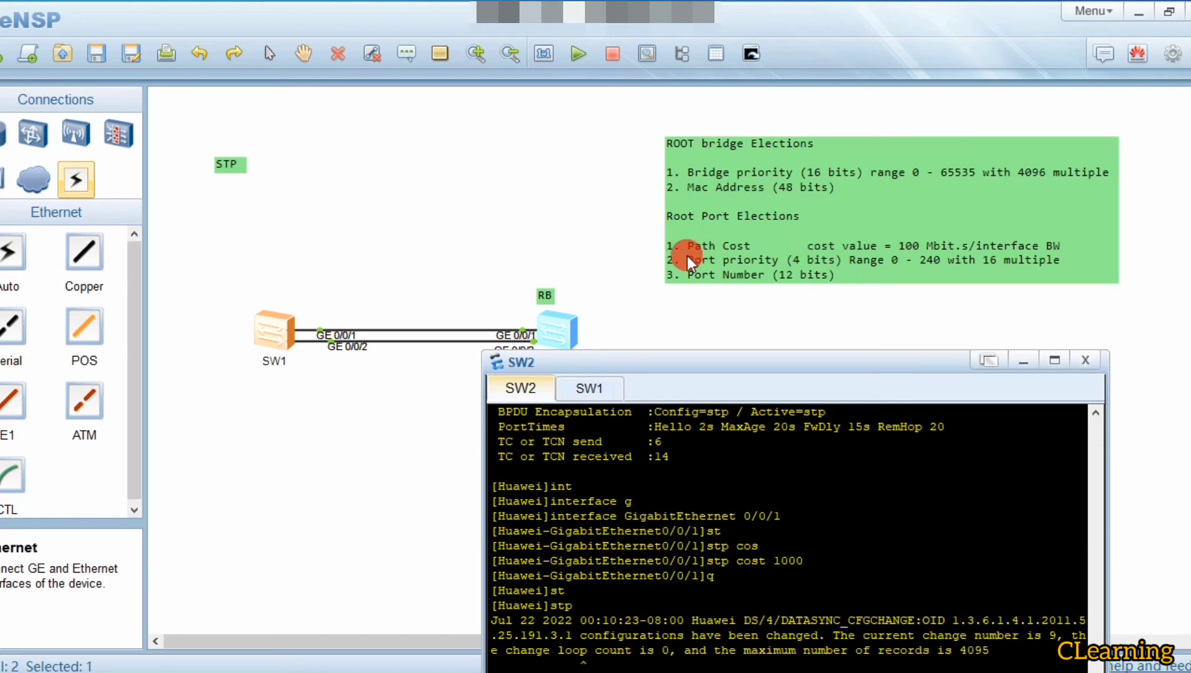
Show SW2's STP detail for GigabitEthernet 0/0/2, noting designated port priority 128
drag(687, 359, 710, 380)
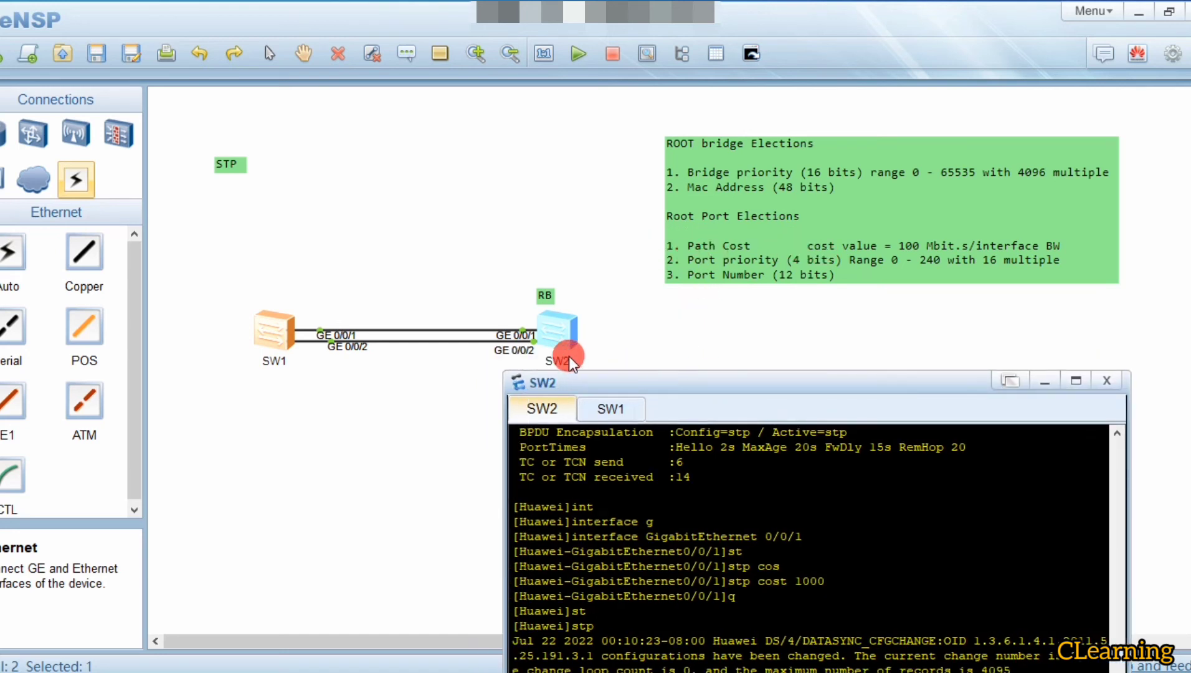
click(758, 267)
drag(738, 381, 833, 153)
click(838, 436)
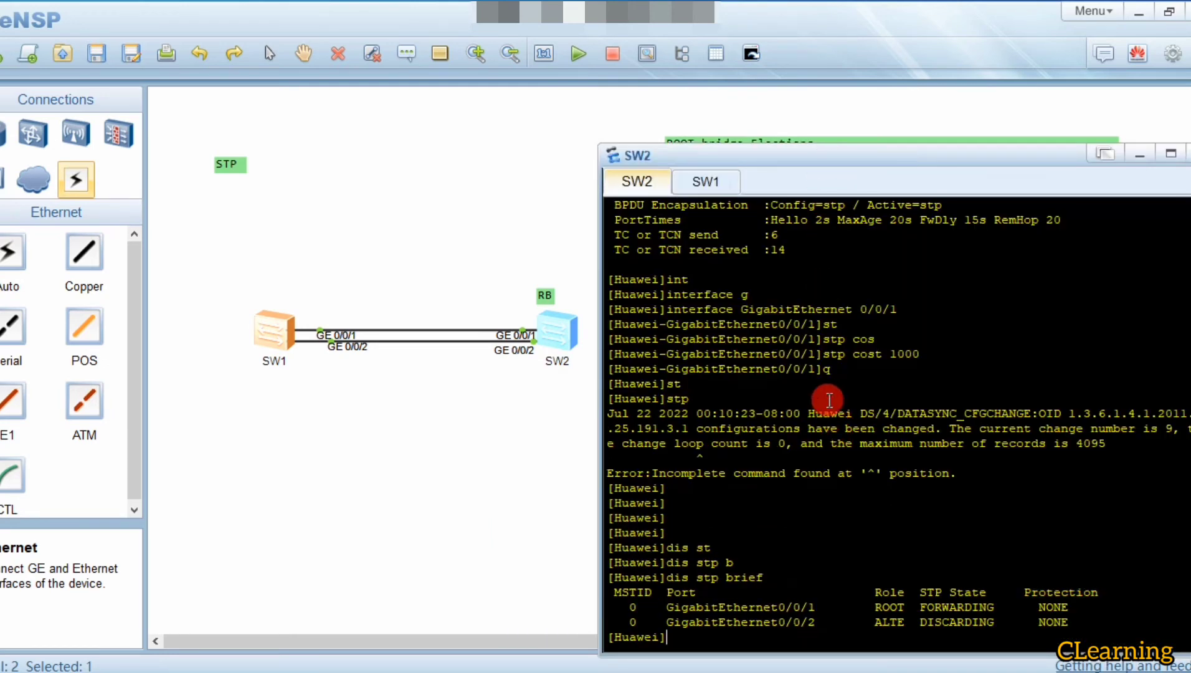
text(stp cost 1000)
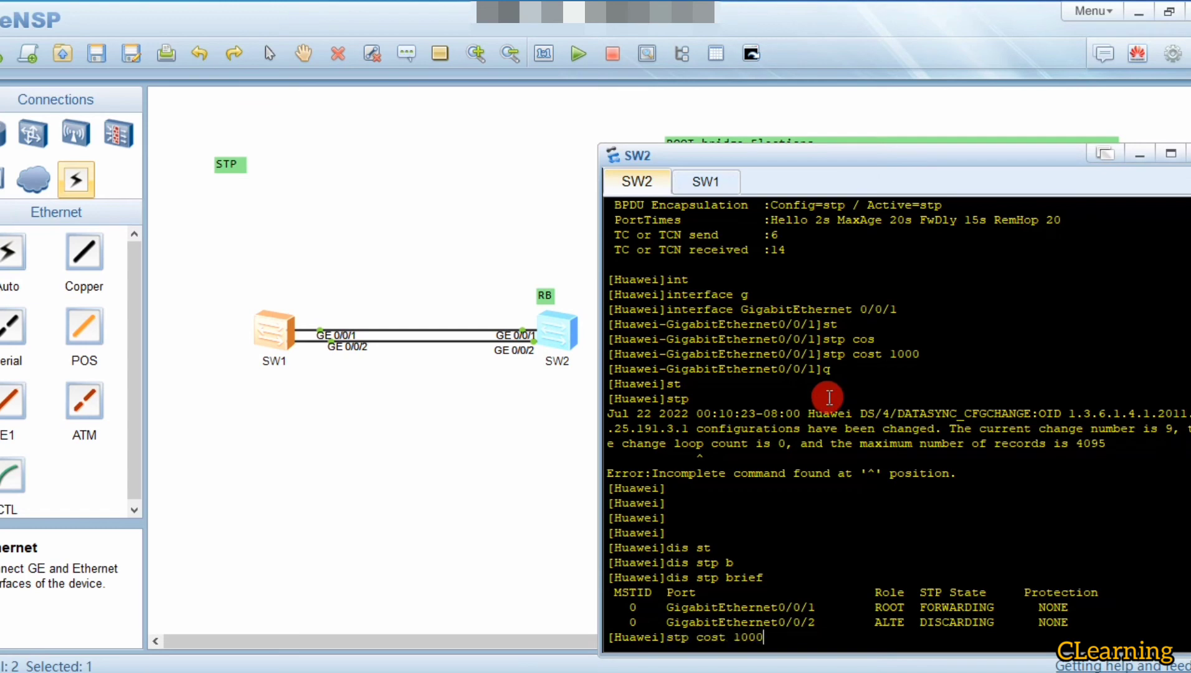
key(Up)
key(Up)
key(BackSpace)
text(2)
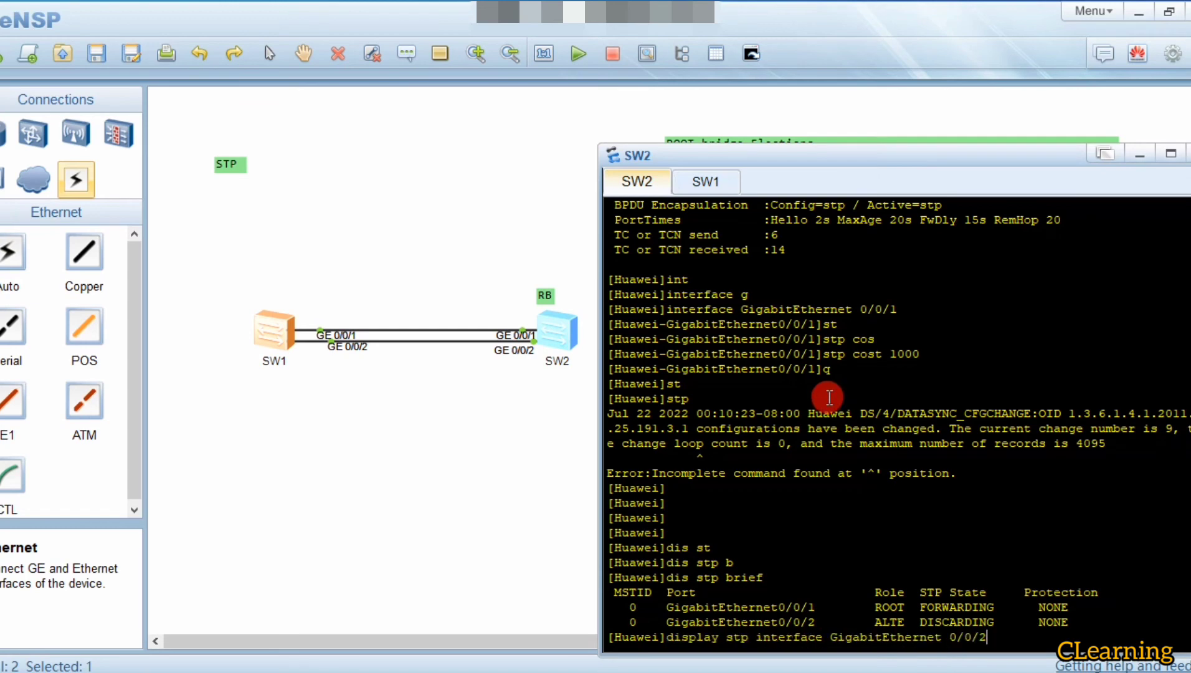
key(Return)
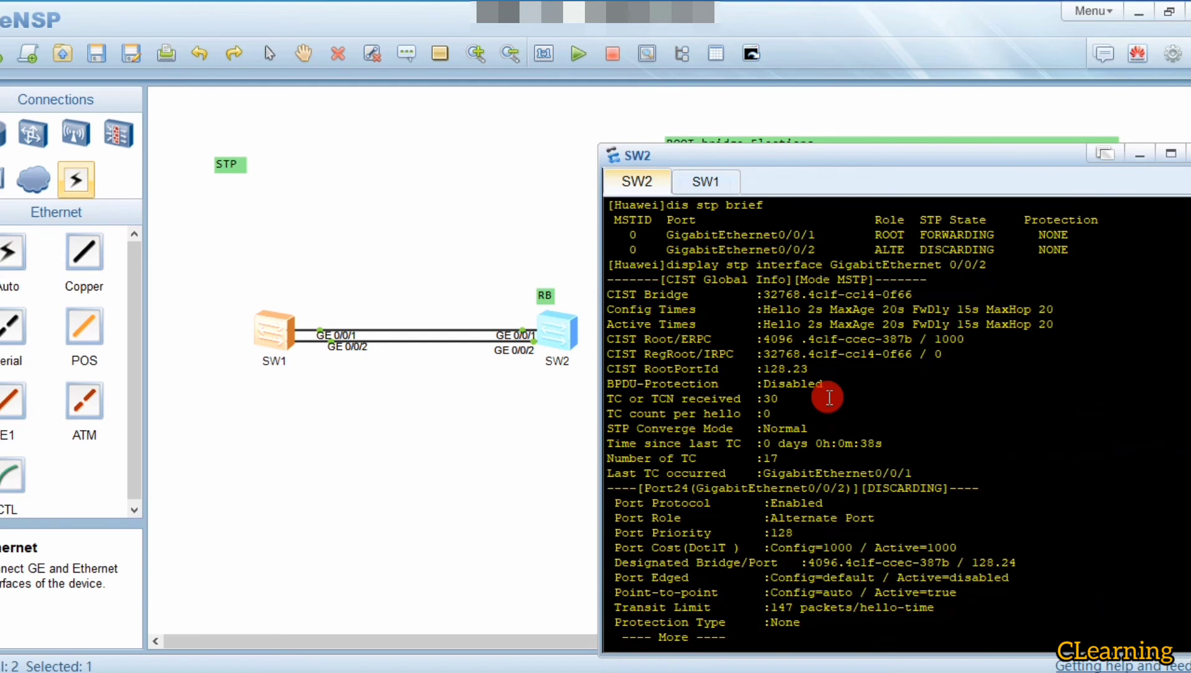
drag(970, 562, 994, 562)
click(930, 620)
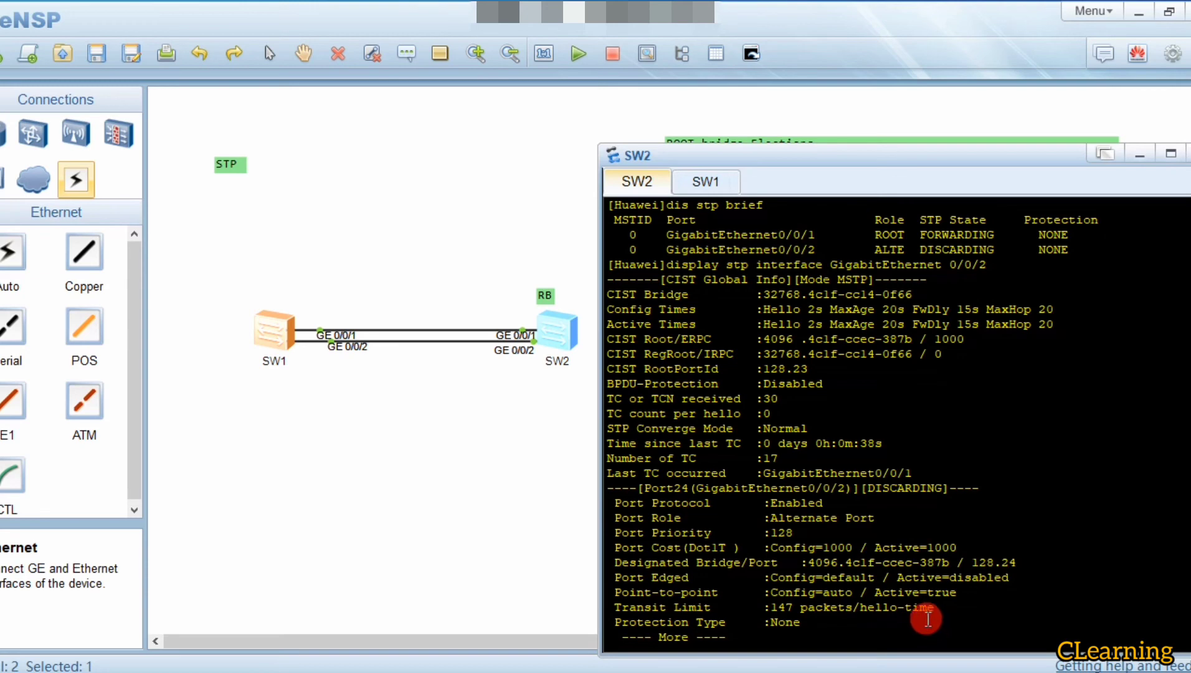
key(space)
Show STP detail for GigabitEthernet 0/0/1 (root, forwarding, cost 1000), then set the console aside
key(Up)
key(BackSpace)
text(1)
key(Return)
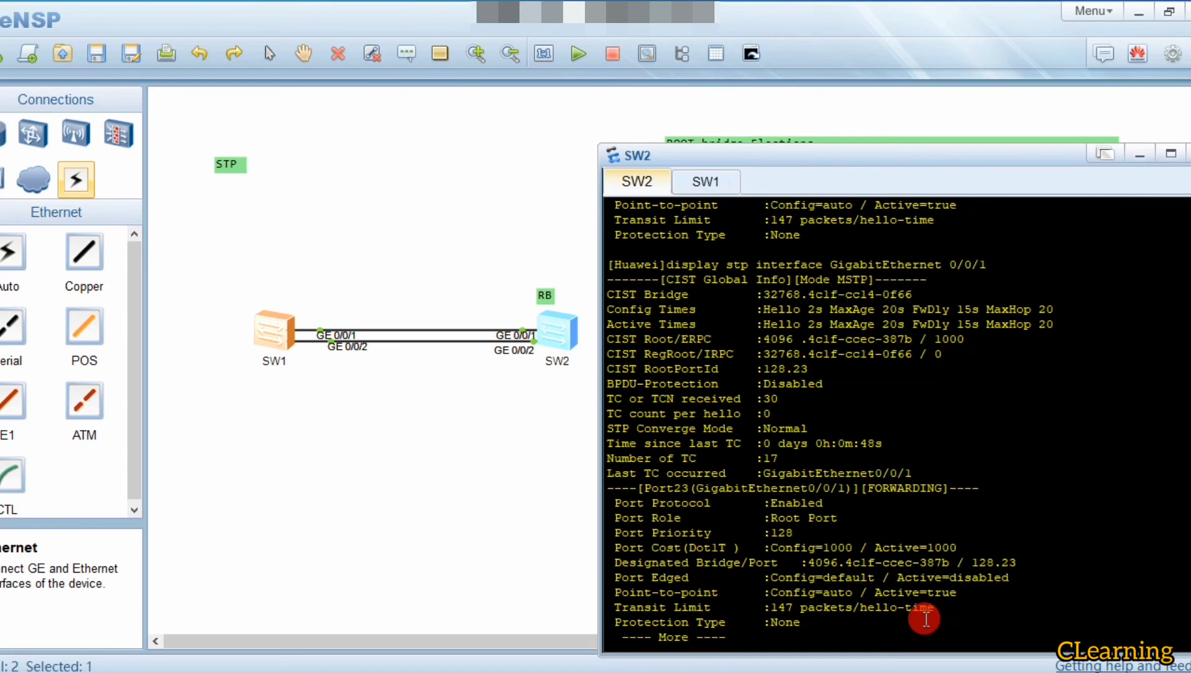
drag(965, 563, 1004, 560)
click(919, 625)
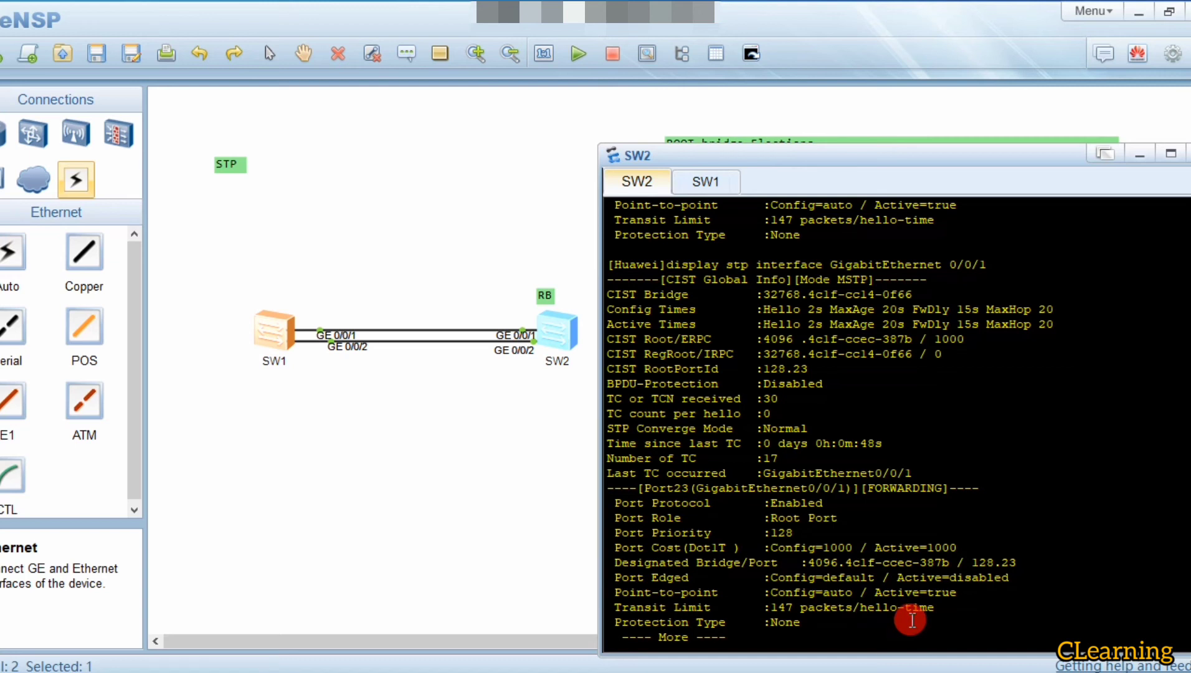
key(Return)
key(Return)
key(Return)
key(Return)
key(Return)
key(Return)
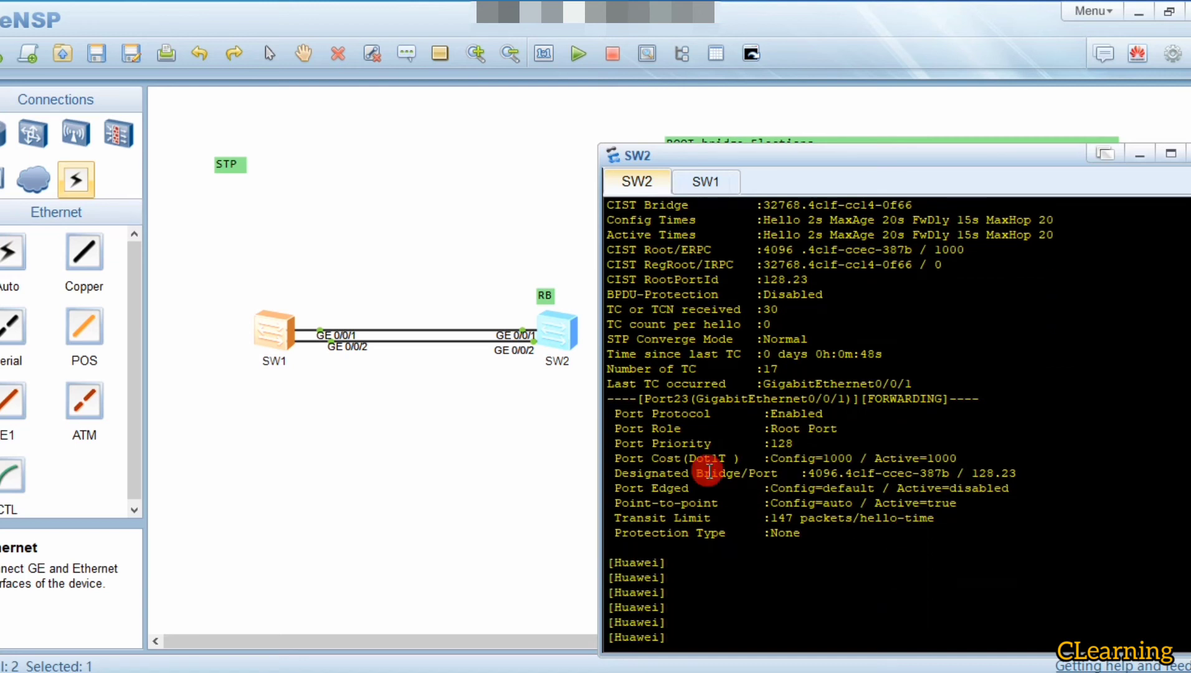
click(488, 453)
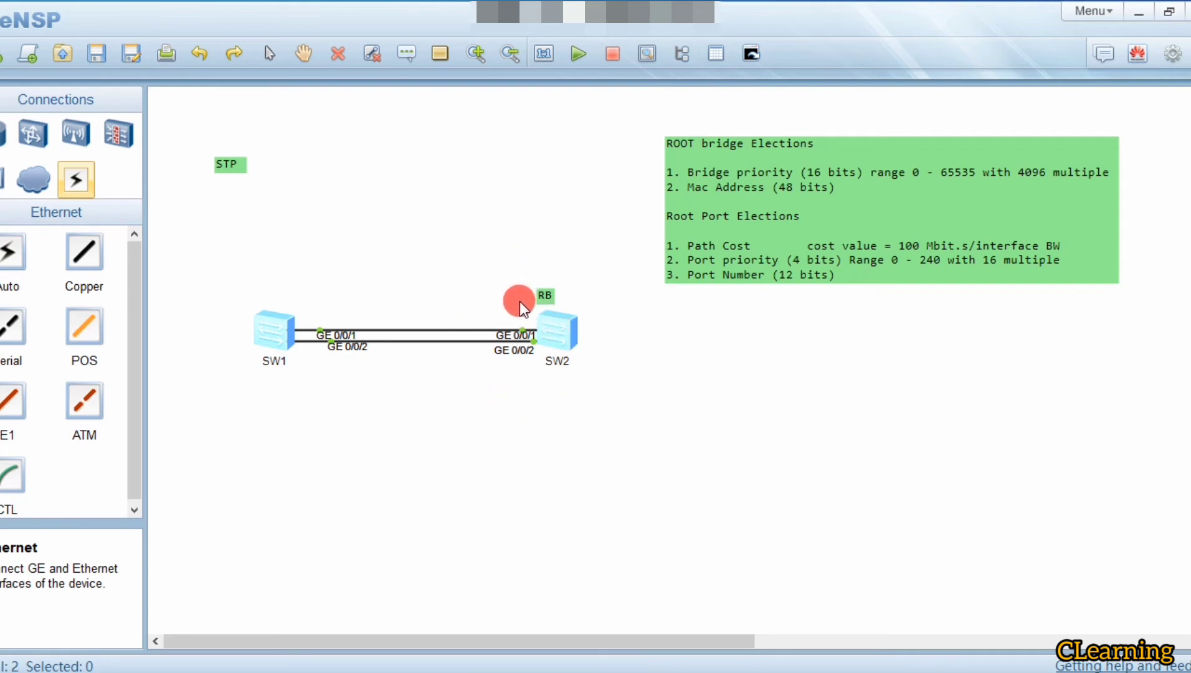
Reopen SW2's console and rerun display stp brief: GE0/0/1 root forwarding, GE0/0/2 alternate discarding
double_click(553, 334)
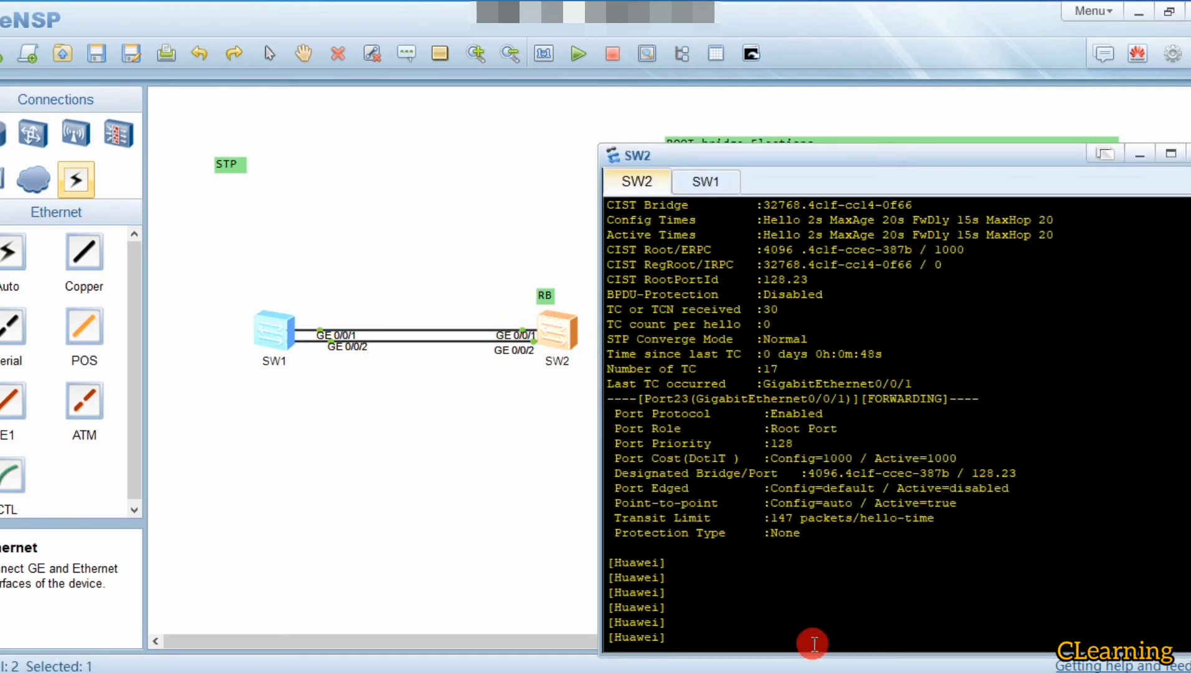
key(Up)
key(Up)
key(Down)
key(Return)
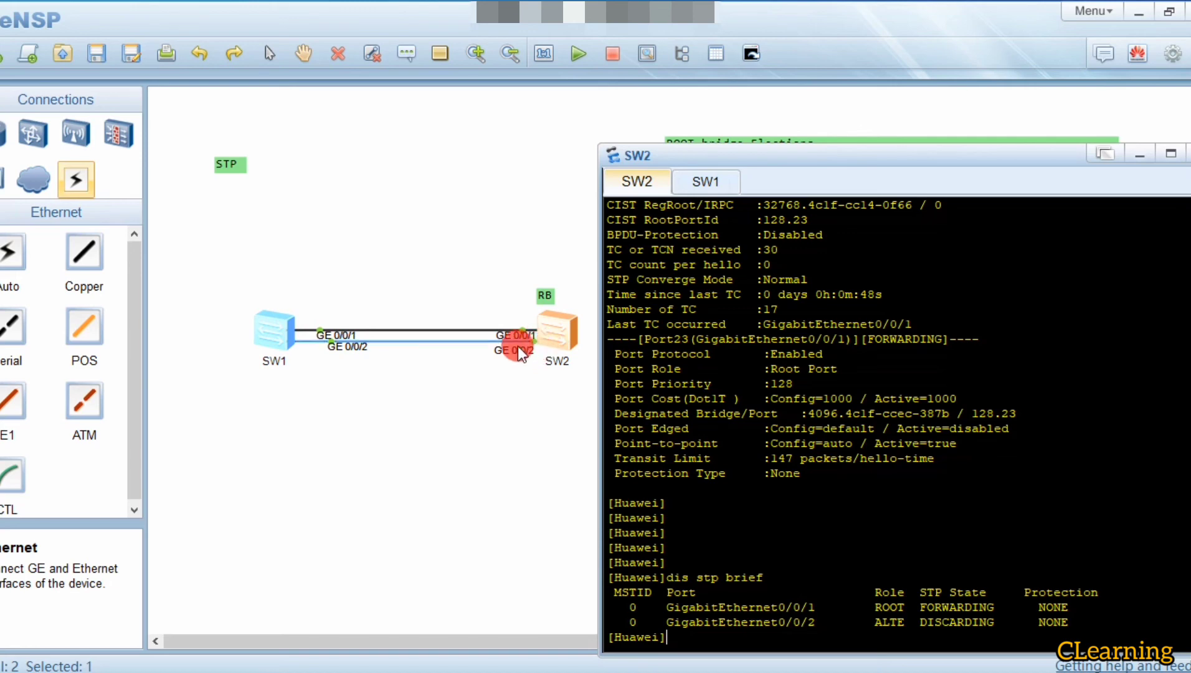
On SW1, set stp port priority 16 on GigabitEthernet 0/0/2
double_click(273, 337)
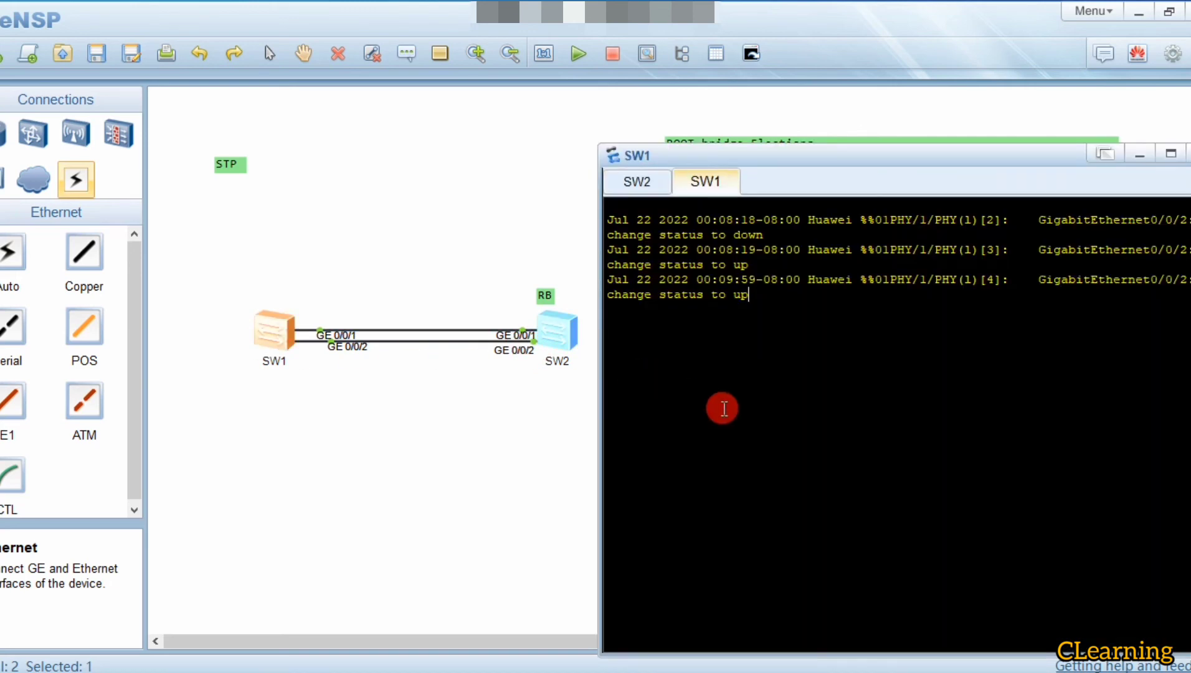
key(Return)
key(Return)
key(Return)
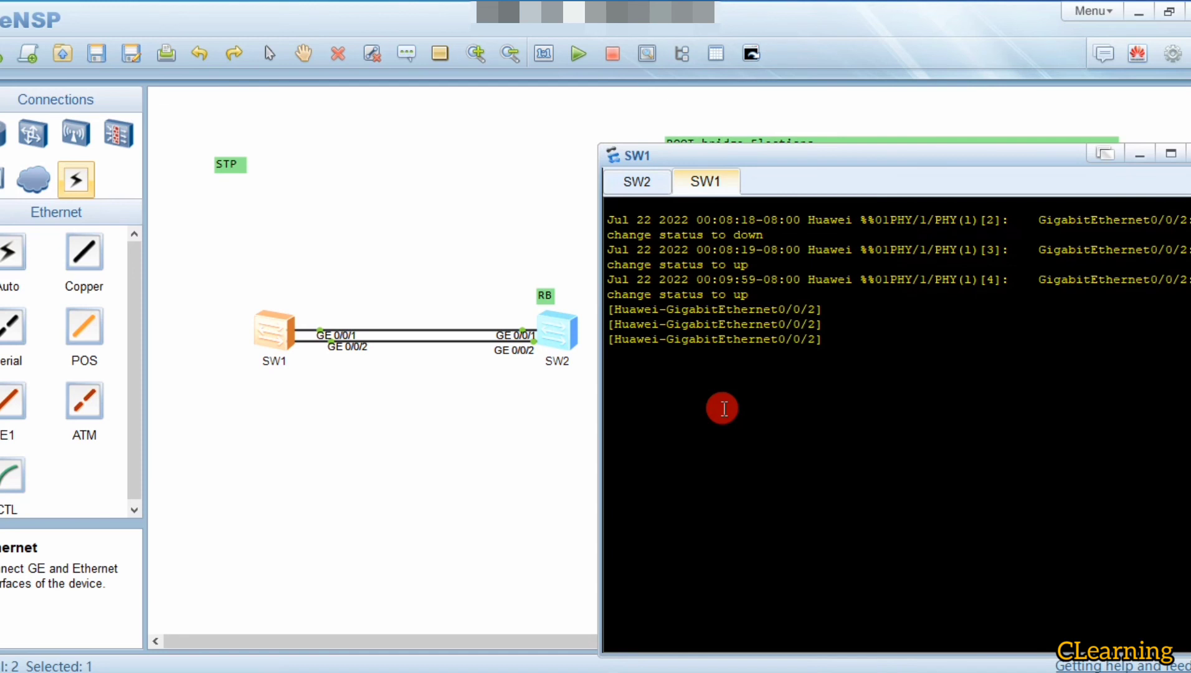
text(st)
key(BackSpace)
key(BackSpace)
text(st)
key(Tab)
text(po)
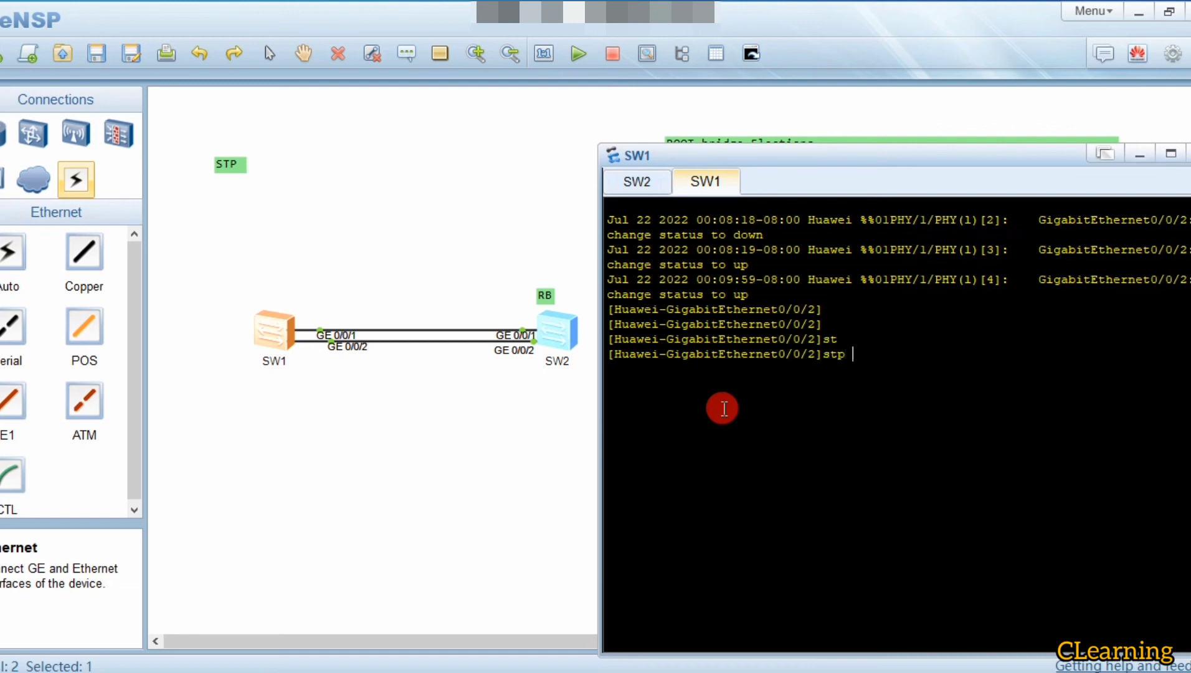
key(Tab)
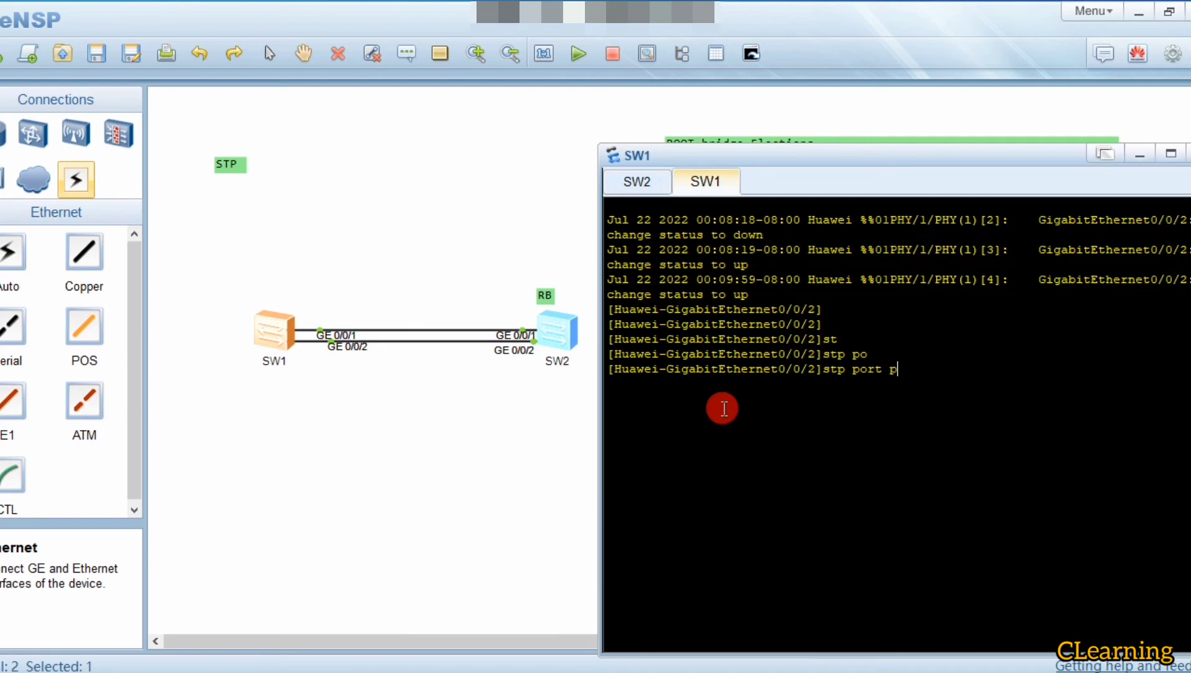
text(p)
key(Tab)
text(16)
key(Return)
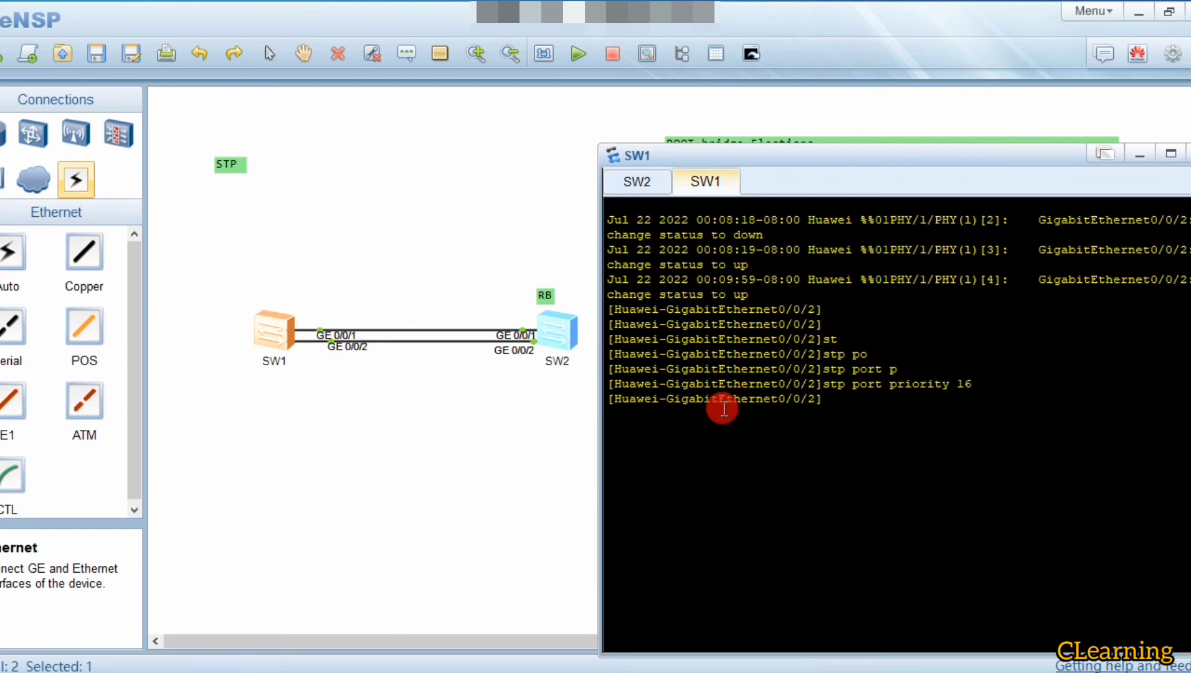
On SW2, run display stp brief showing GE0/0/2 root forwarding and GE0/0/1 alternate
double_click(553, 335)
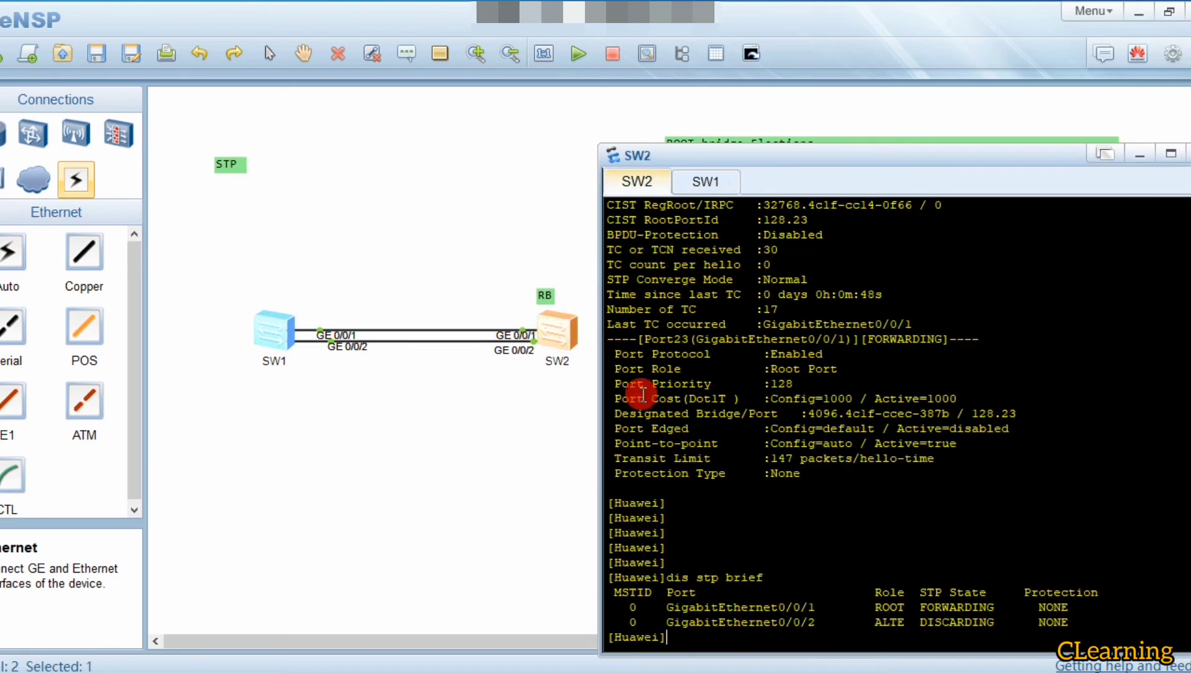
key(Up)
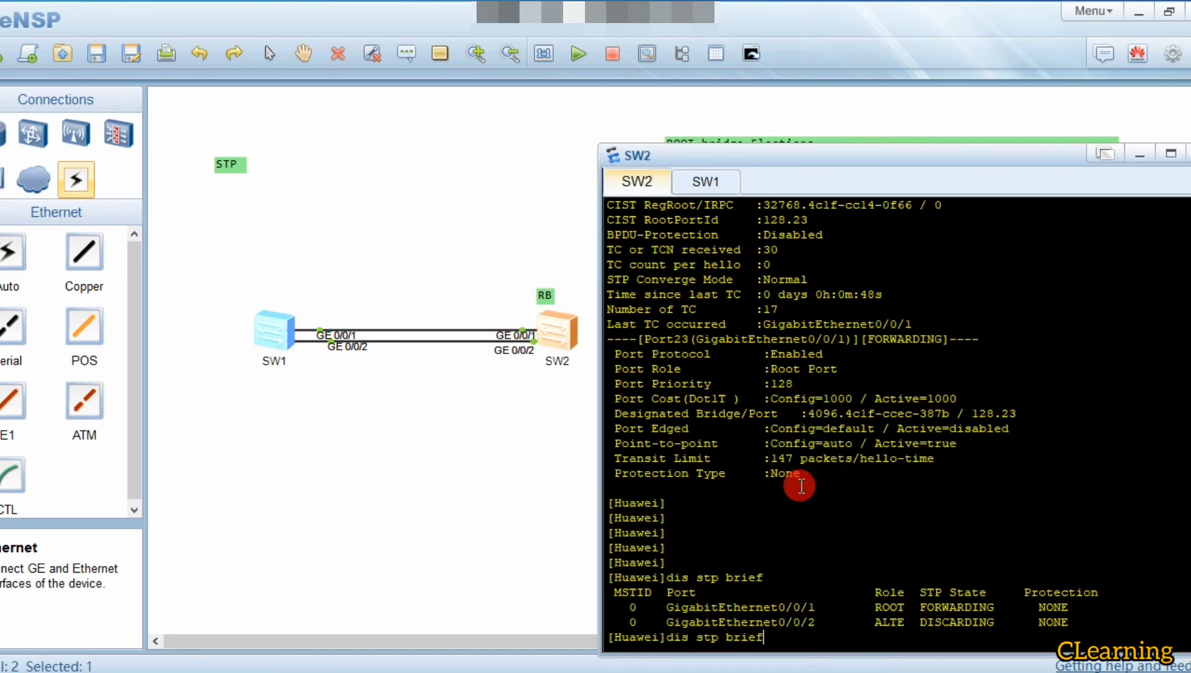
key(Return)
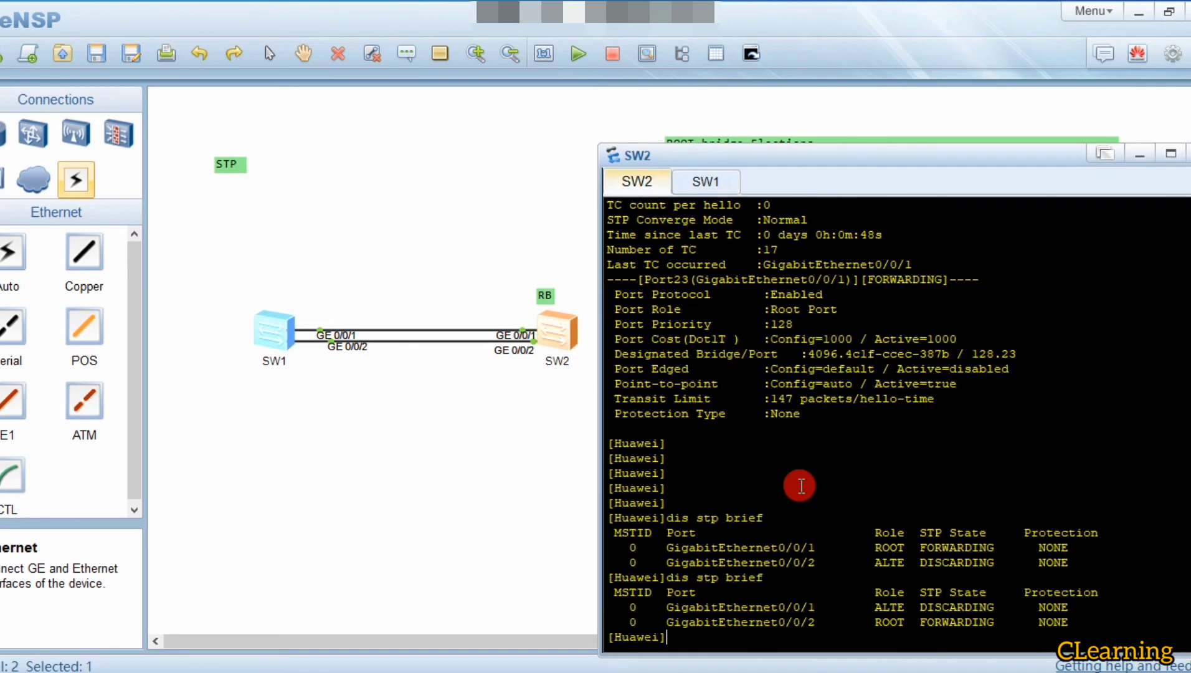
drag(941, 622, 608, 622)
click(784, 648)
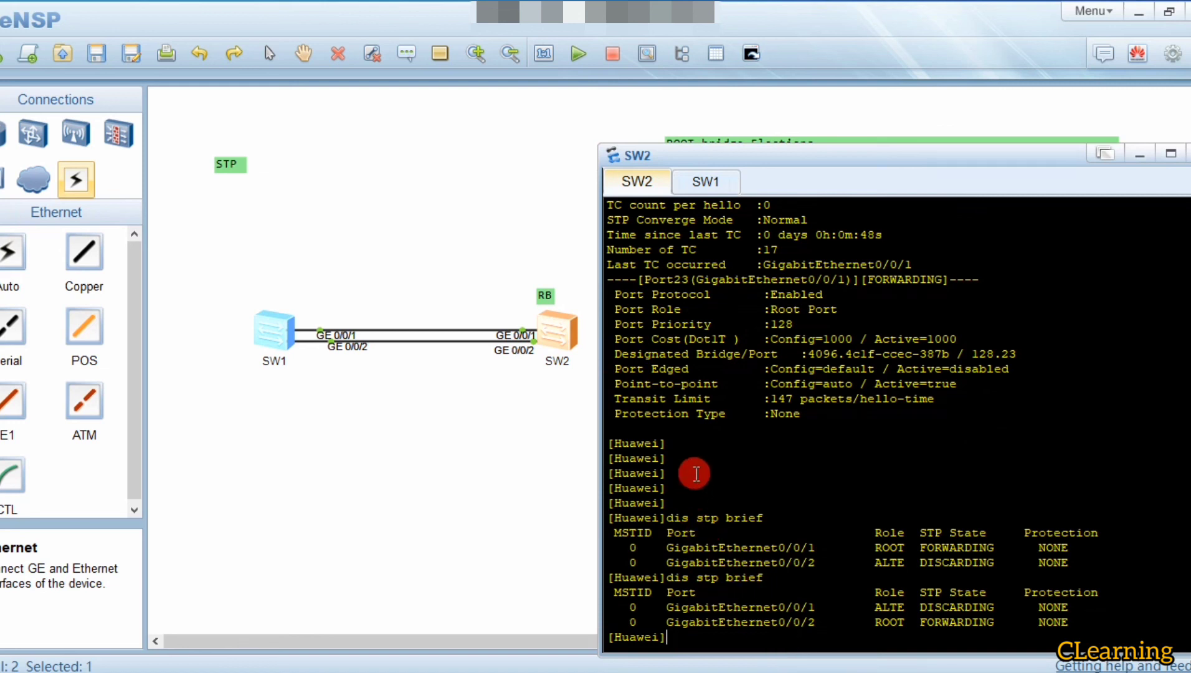
On SW1, enter the GigabitEthernet 0/0/1 interface view
double_click(276, 334)
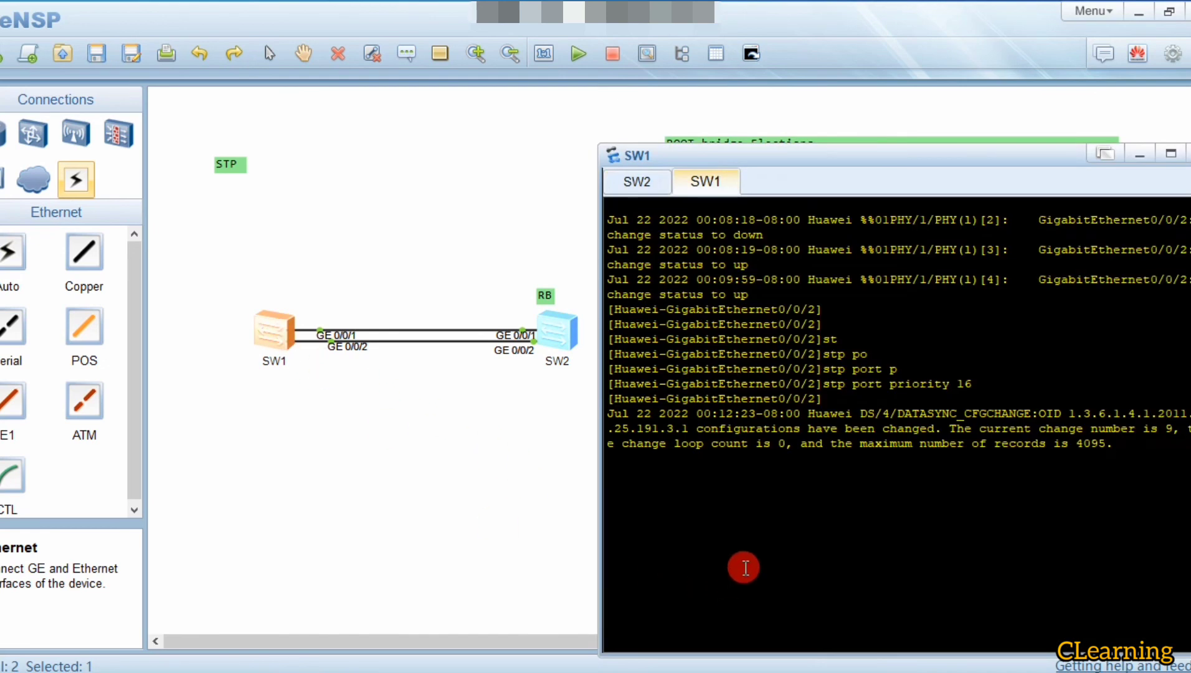
key(Return)
key(Return)
key(Up)
key(BackSpace)
text(28)
key(Up)
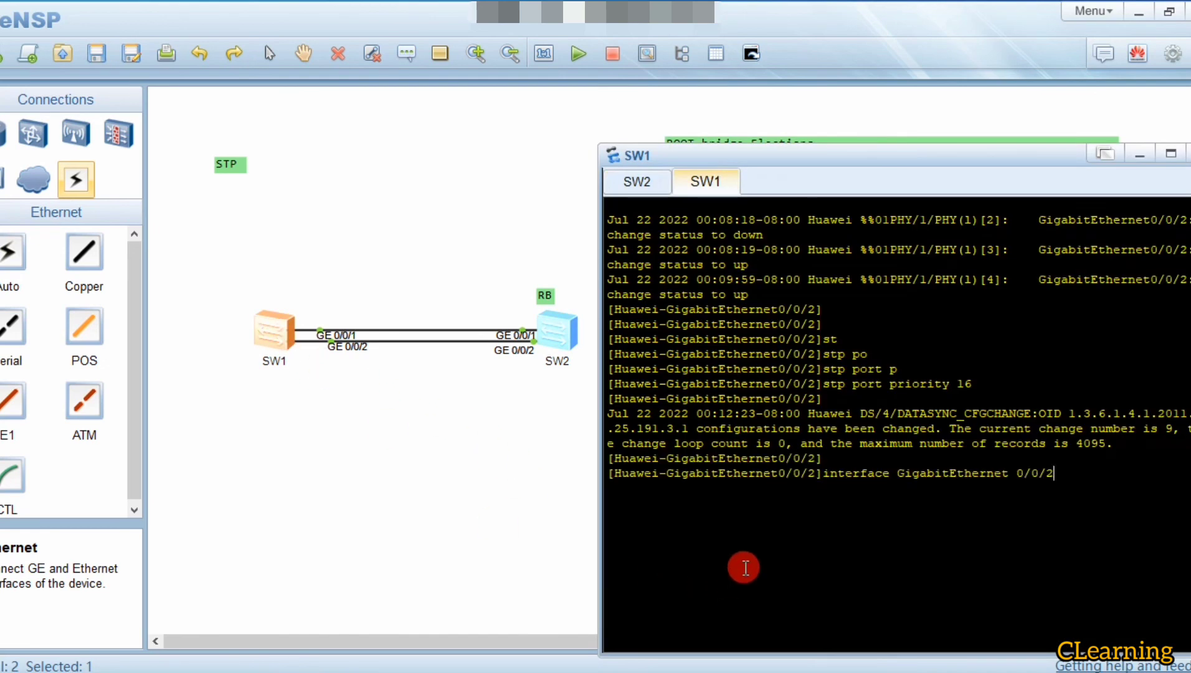
key(BackSpace)
text(1)
key(Return)
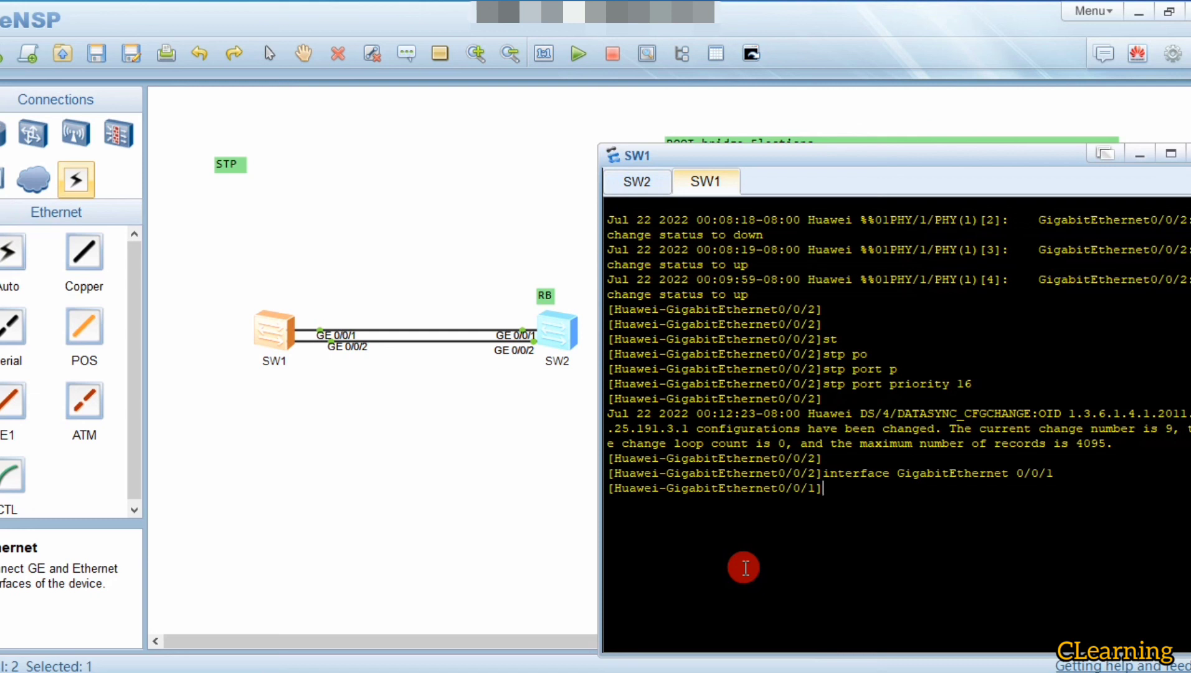
Set stp port priority 0 on SW1's GigabitEthernet 0/0/1
text(st)
key(Tab)
text(po)
key(Tab)
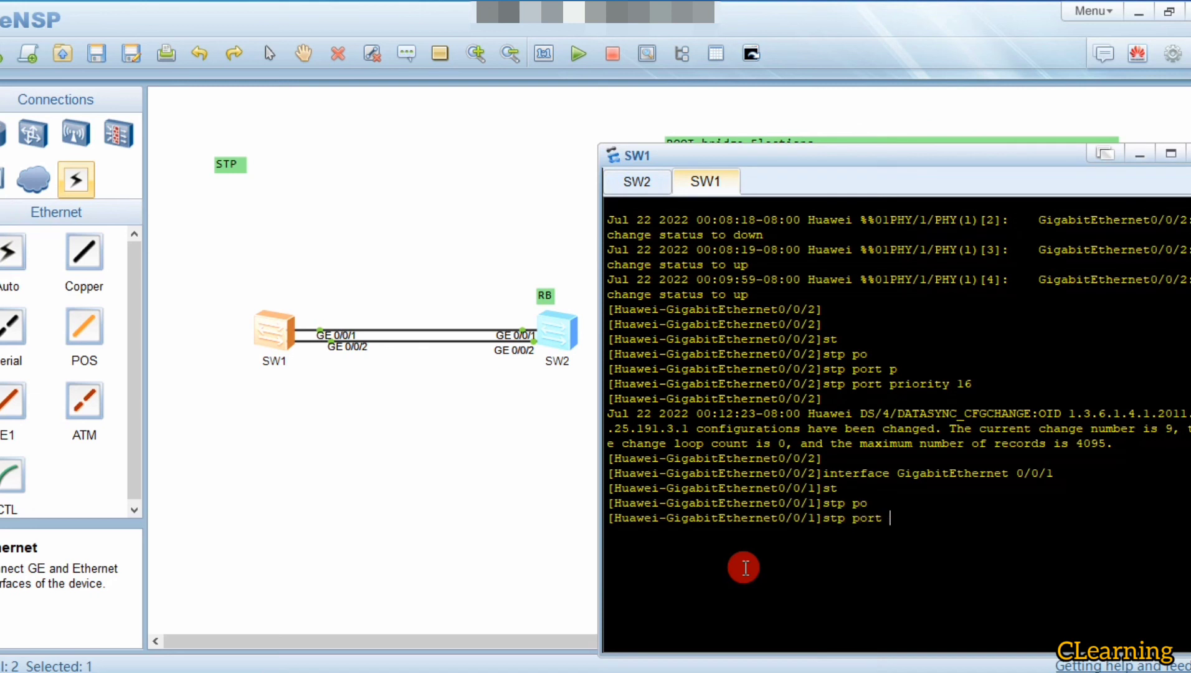
text(p)
key(Tab)
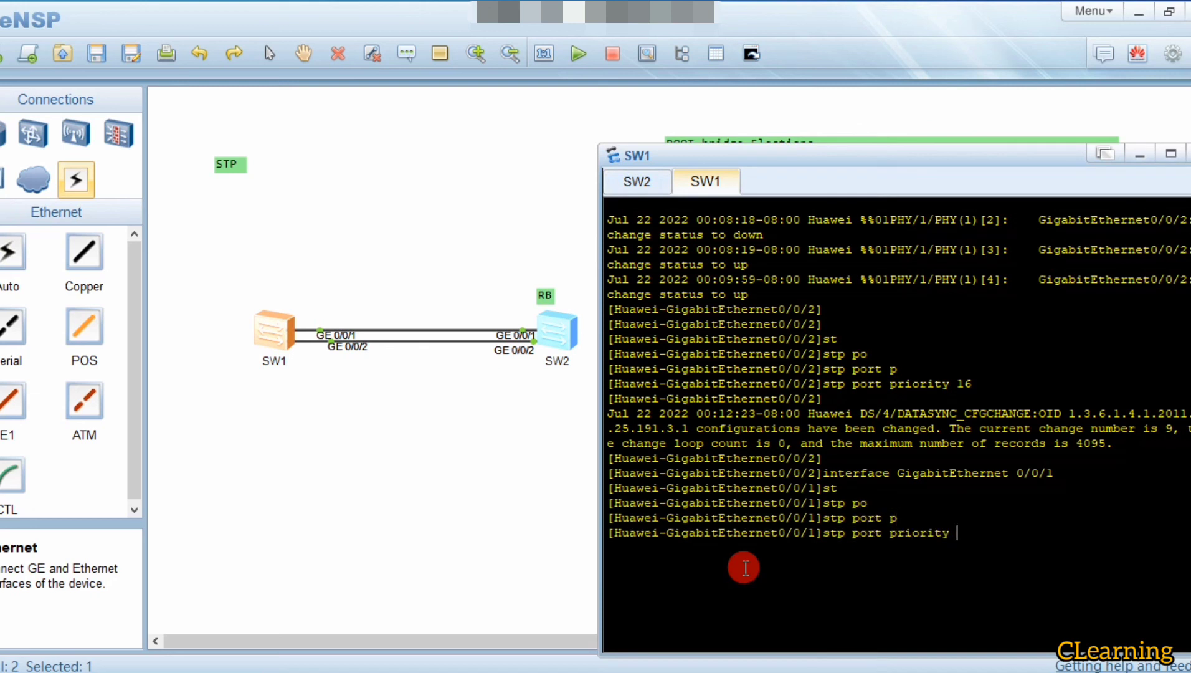
text(0)
key(Return)
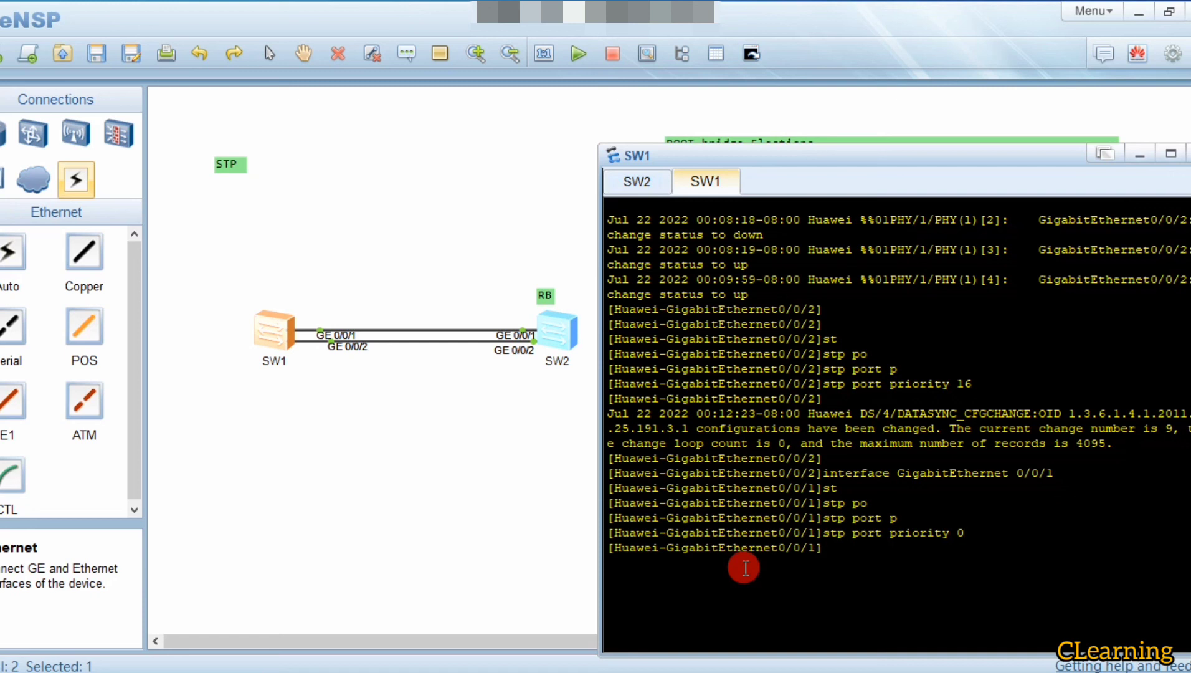
On SW2, run display stp brief confirming GE0/0/1 root and GE0/0/2 alternate, then close the console
double_click(551, 324)
key(Up)
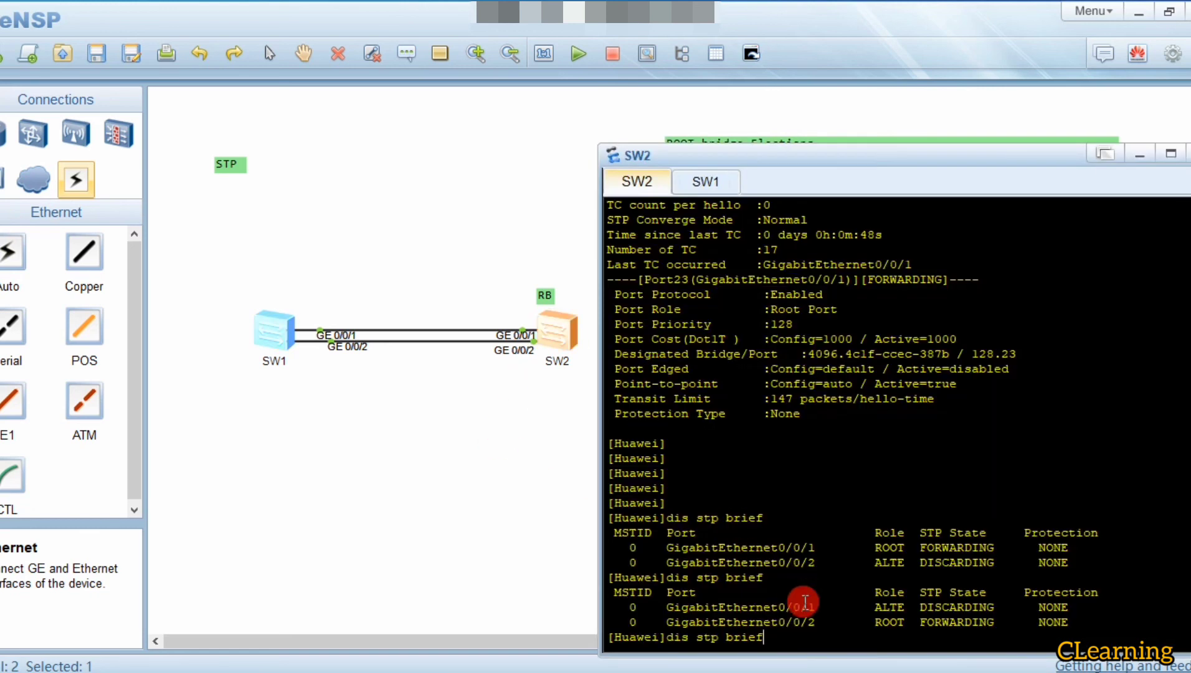
key(Return)
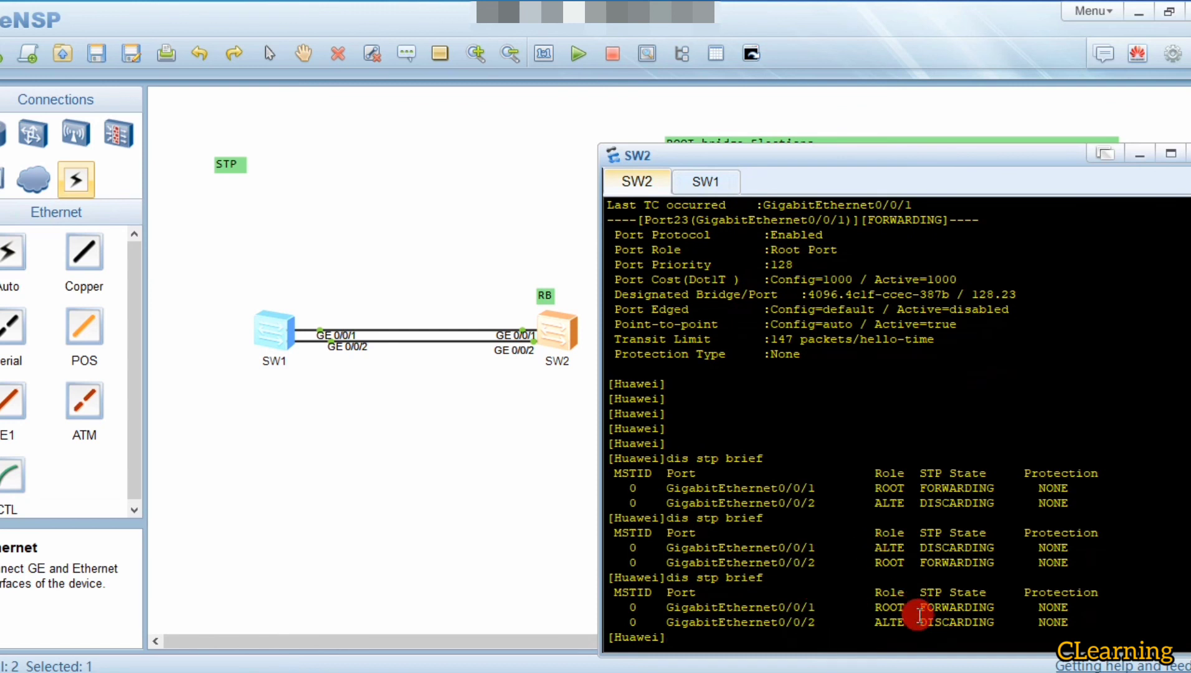
drag(918, 621, 842, 606)
drag(918, 563, 718, 563)
drag(911, 607, 718, 607)
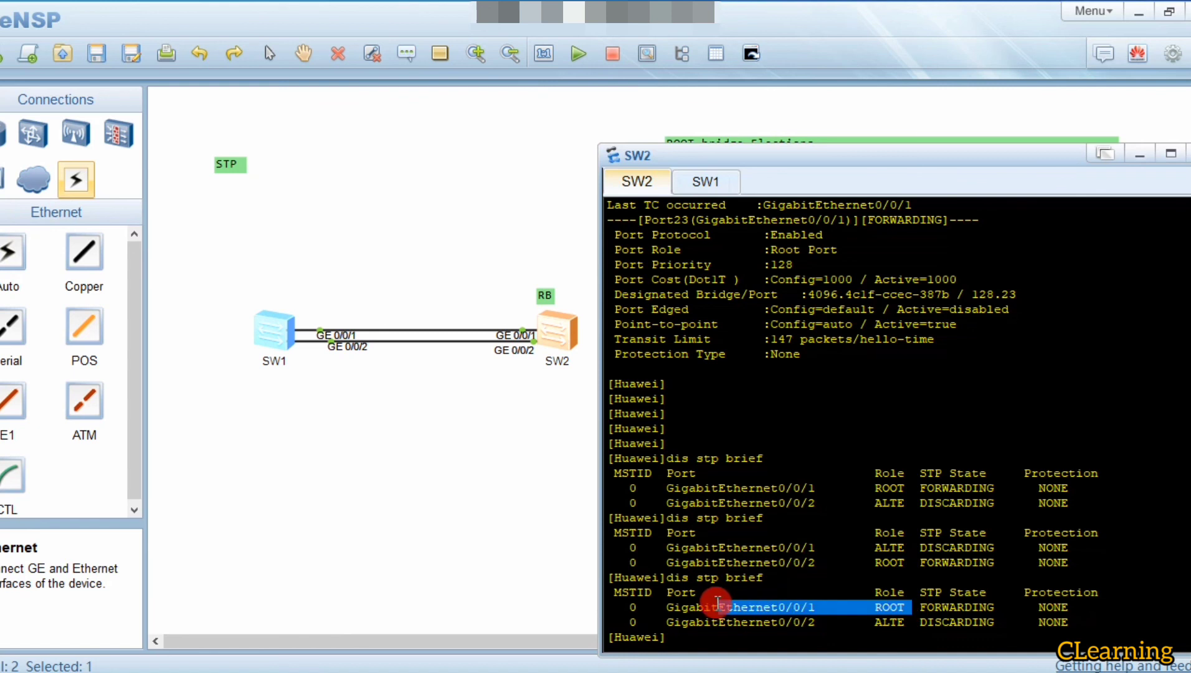
click(717, 650)
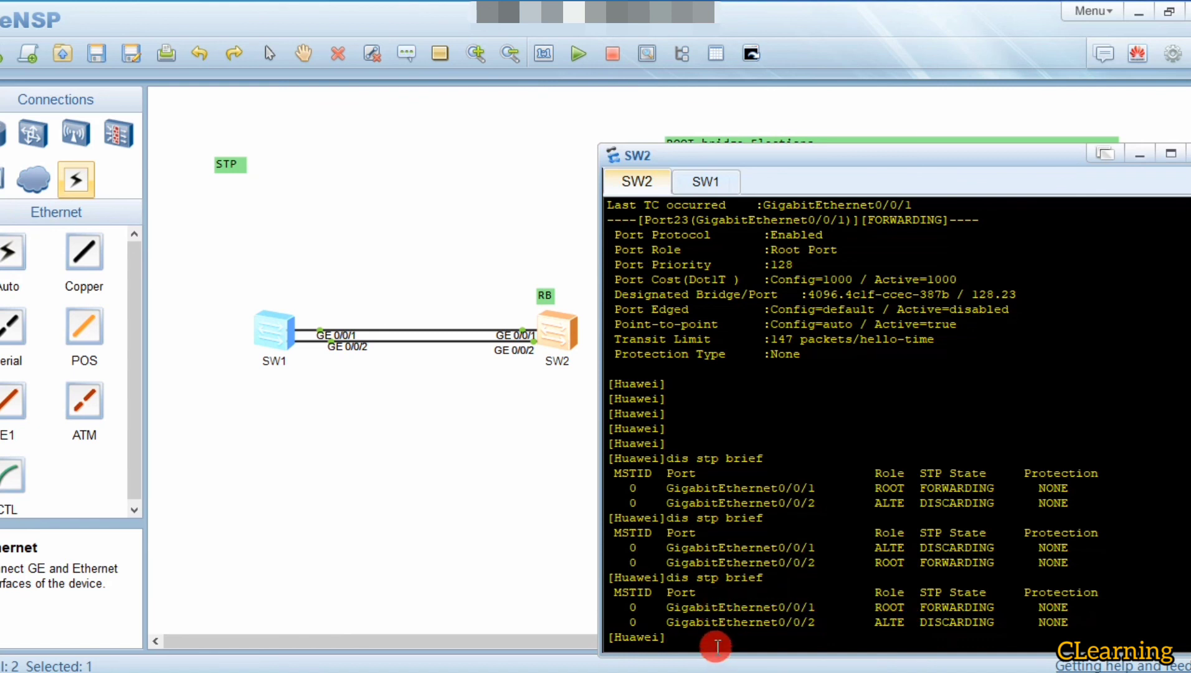
click(506, 463)
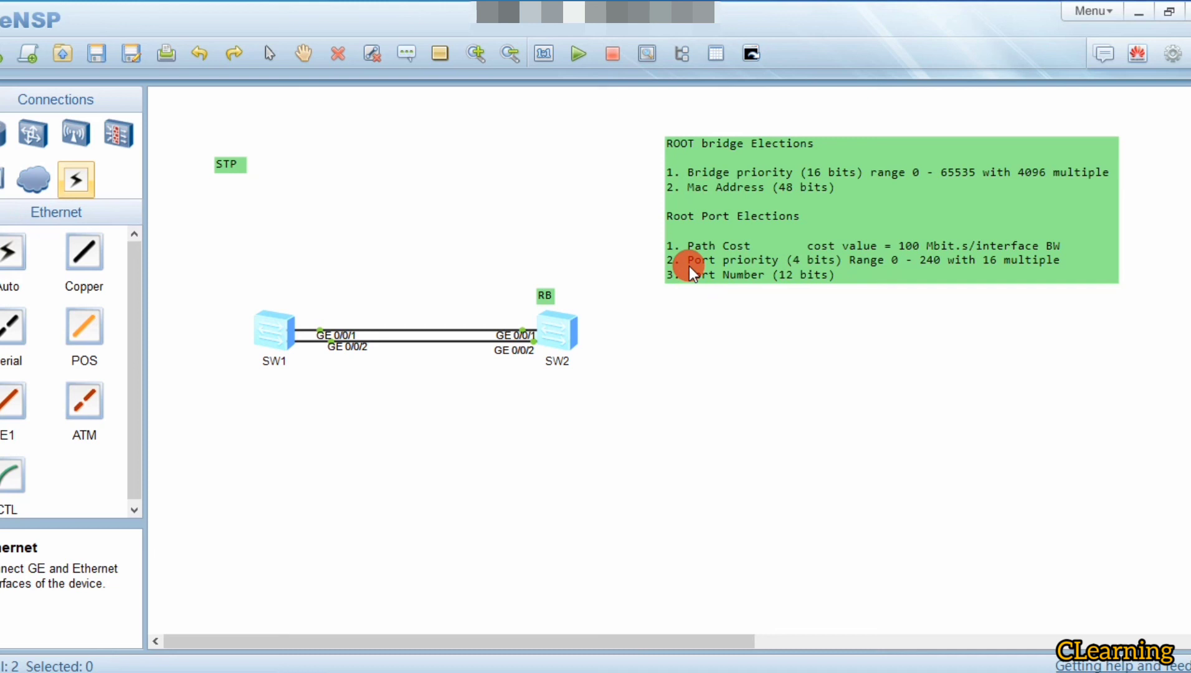
double_click(575, 341)
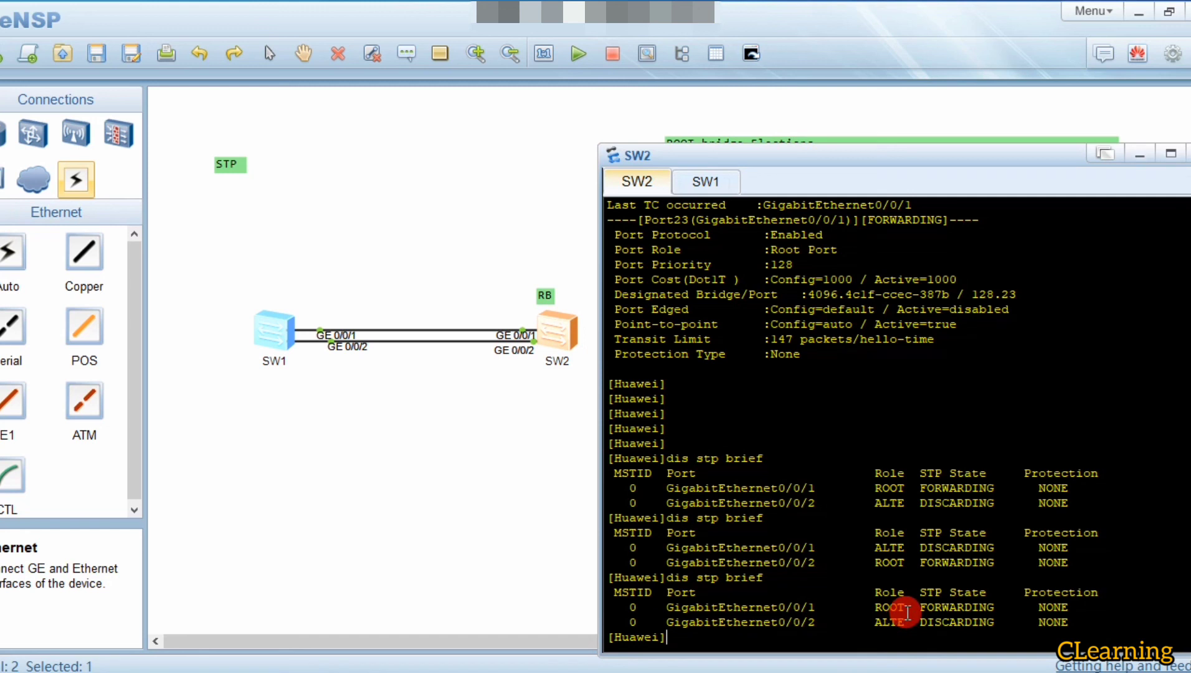
drag(837, 607, 632, 606)
click(781, 605)
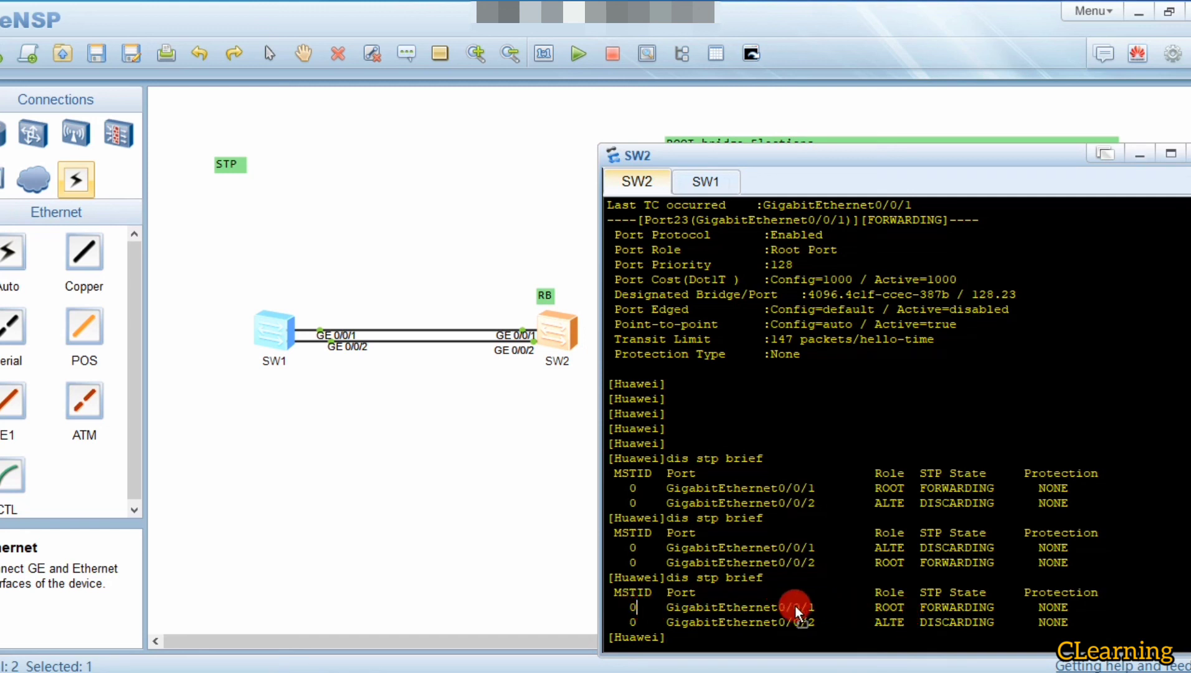
drag(838, 622, 665, 622)
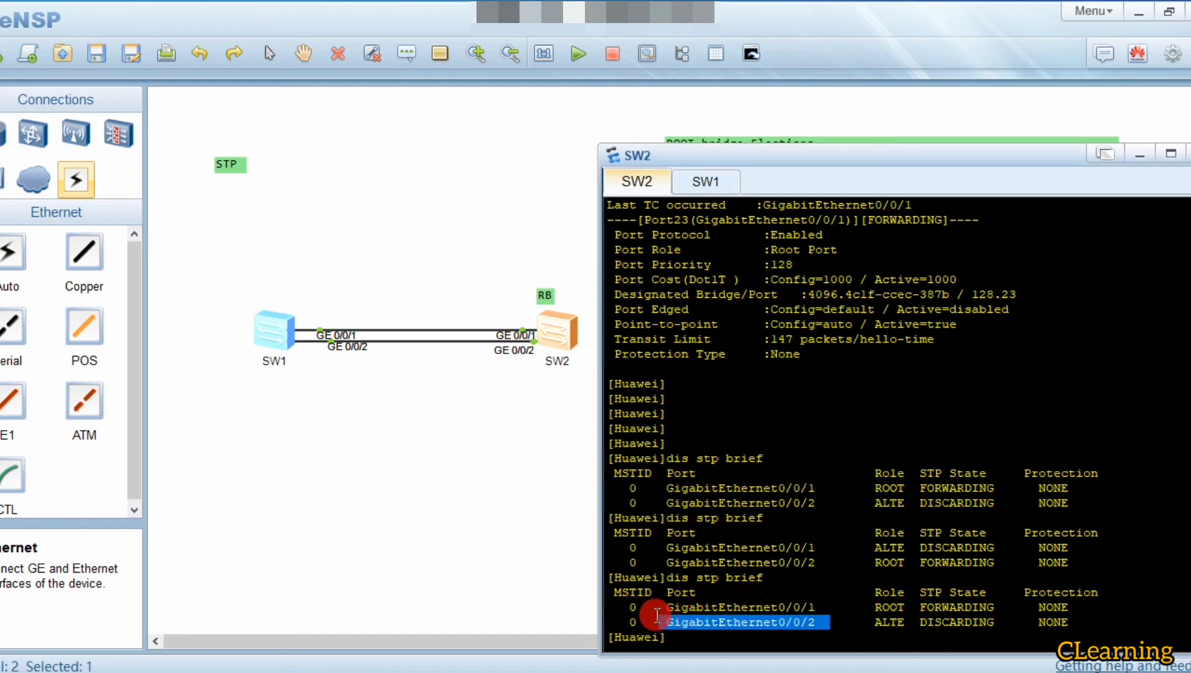
click(758, 612)
drag(762, 611, 879, 614)
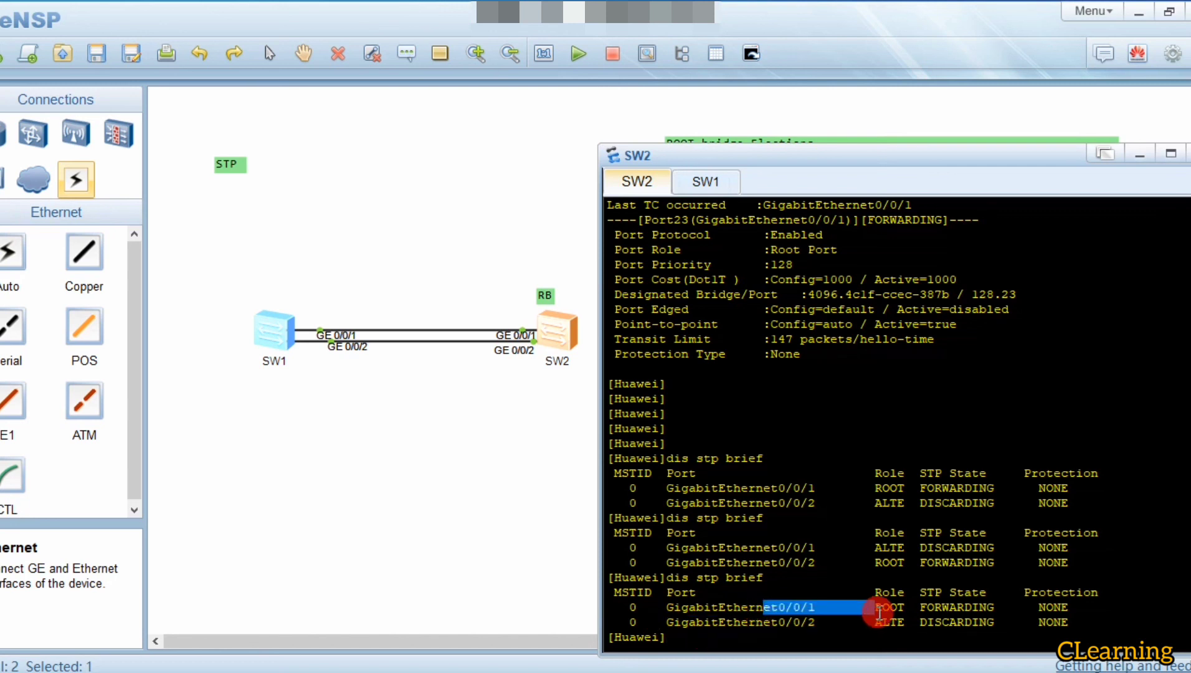
click(567, 406)
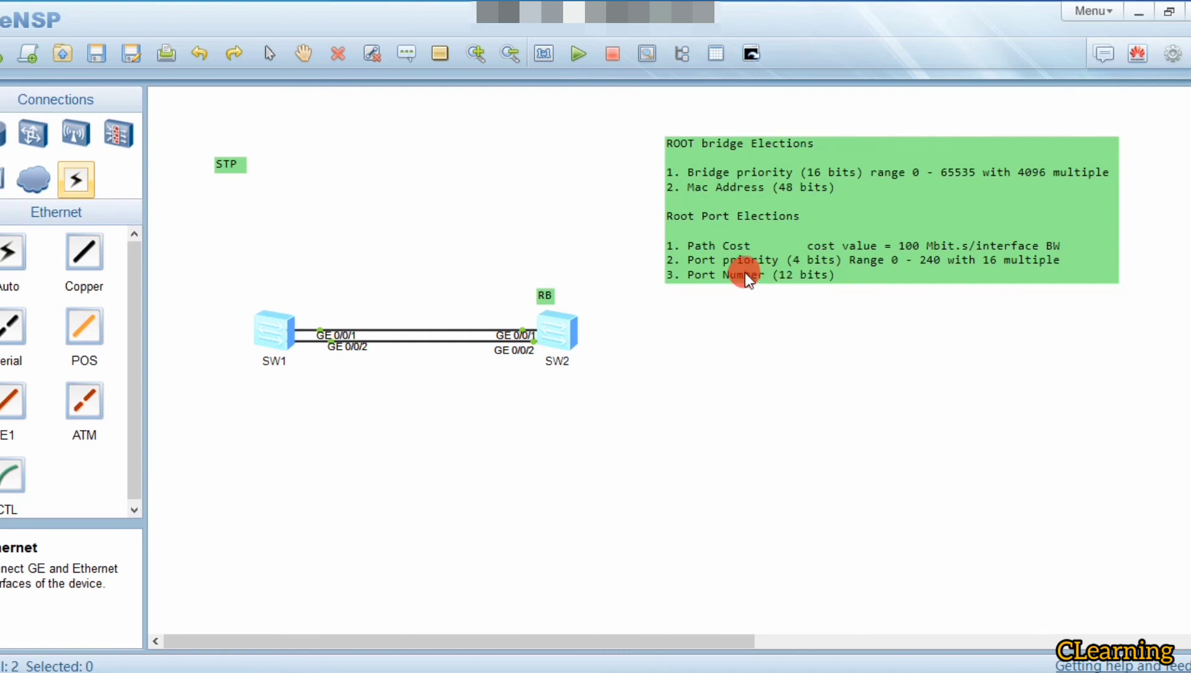